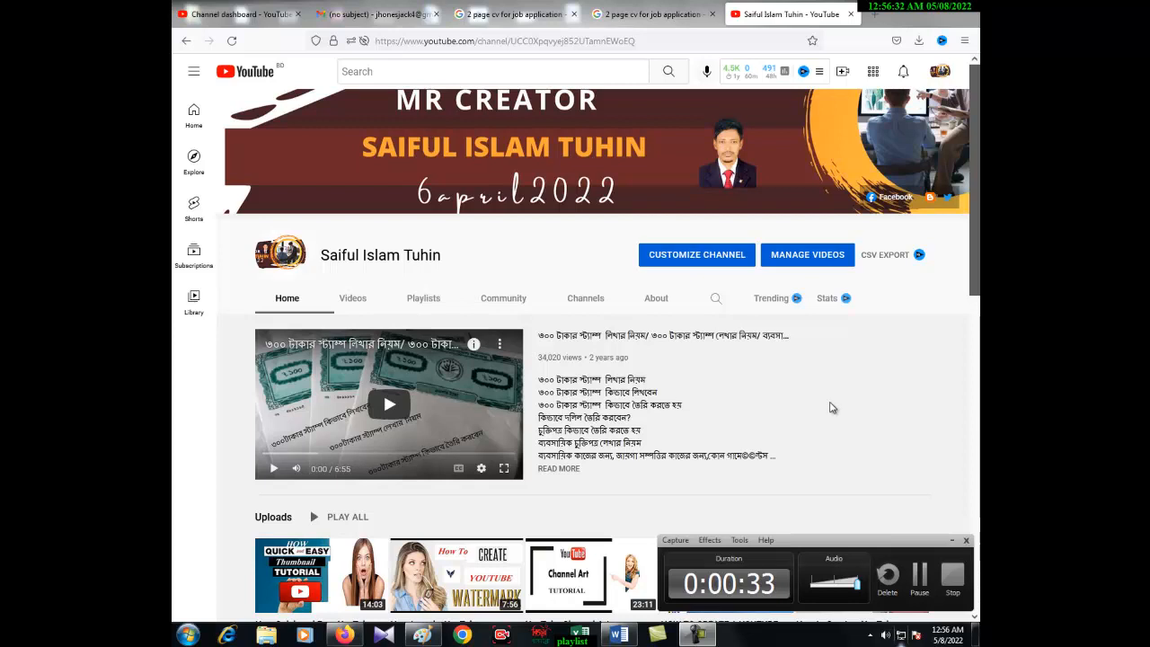
Step: Go to YouTube Studio for the channel and open its settings
click(940, 72)
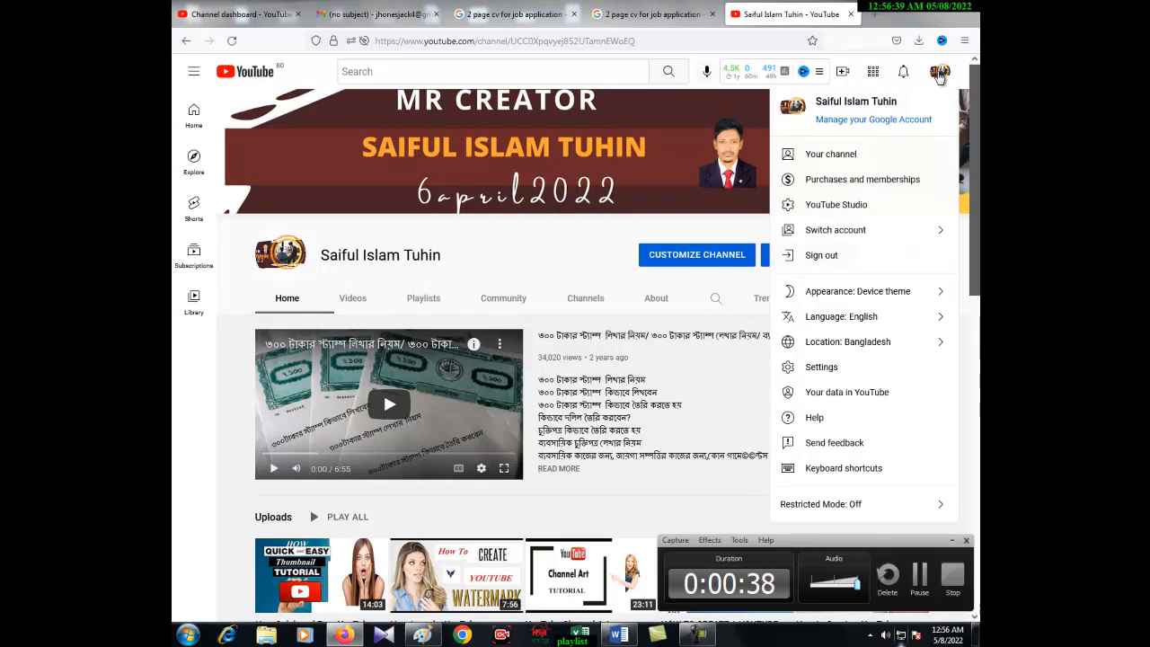
click(848, 207)
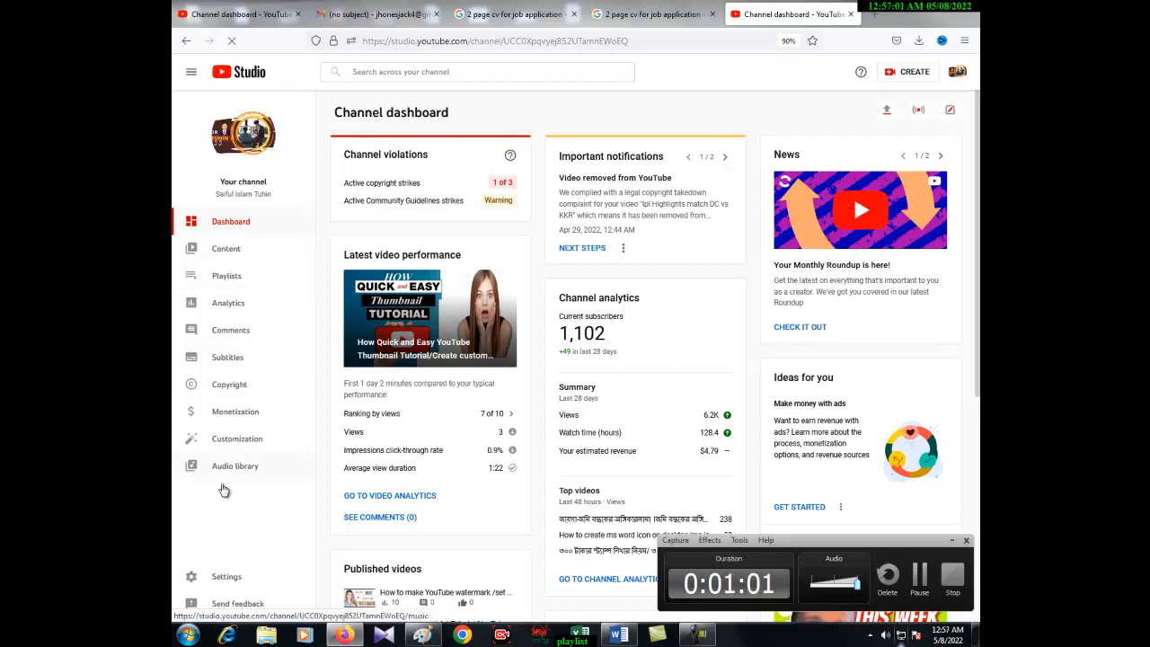
click(222, 582)
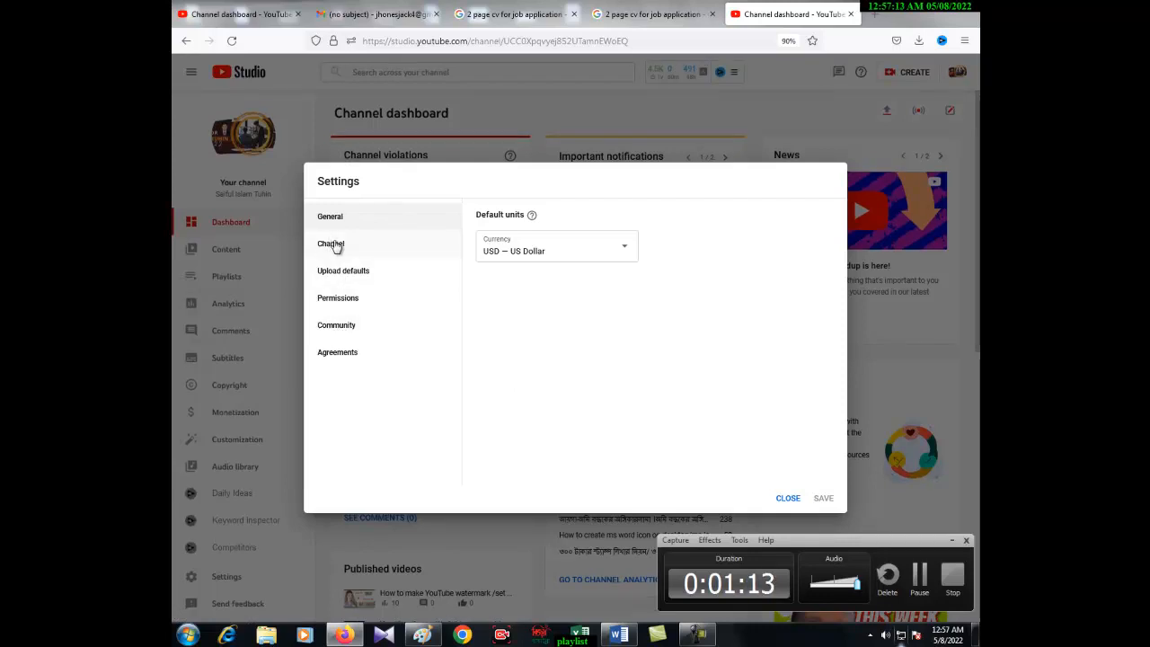
Step: Review the channel settings: basic info, the advanced audience options and feature eligibility
double_click(336, 247)
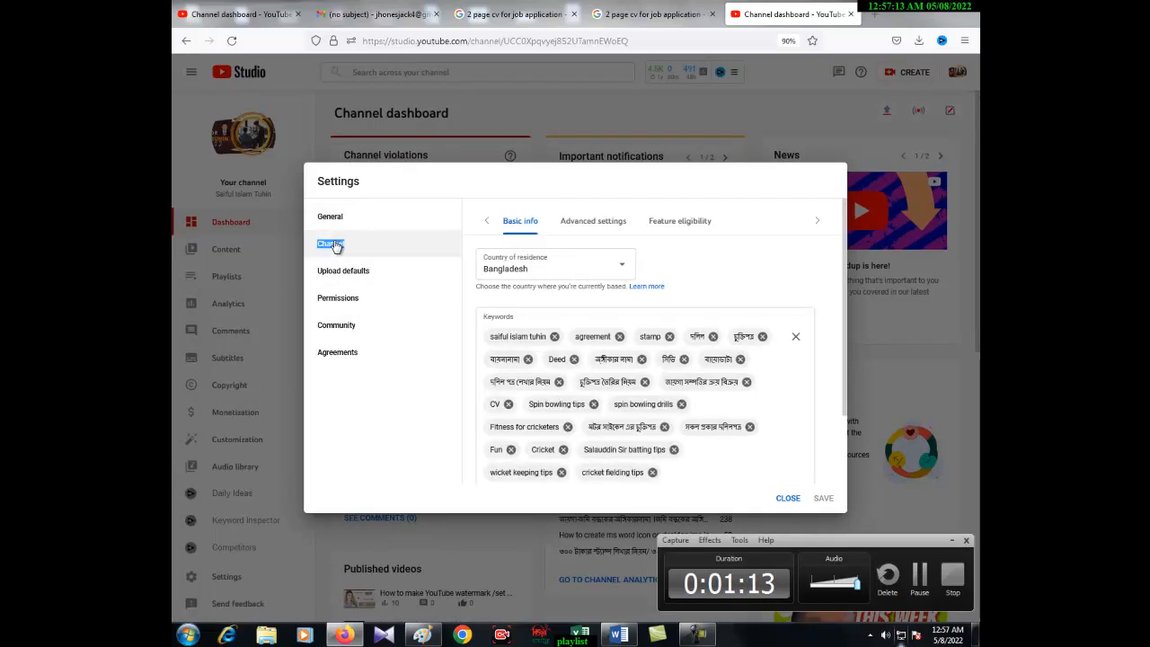
click(593, 226)
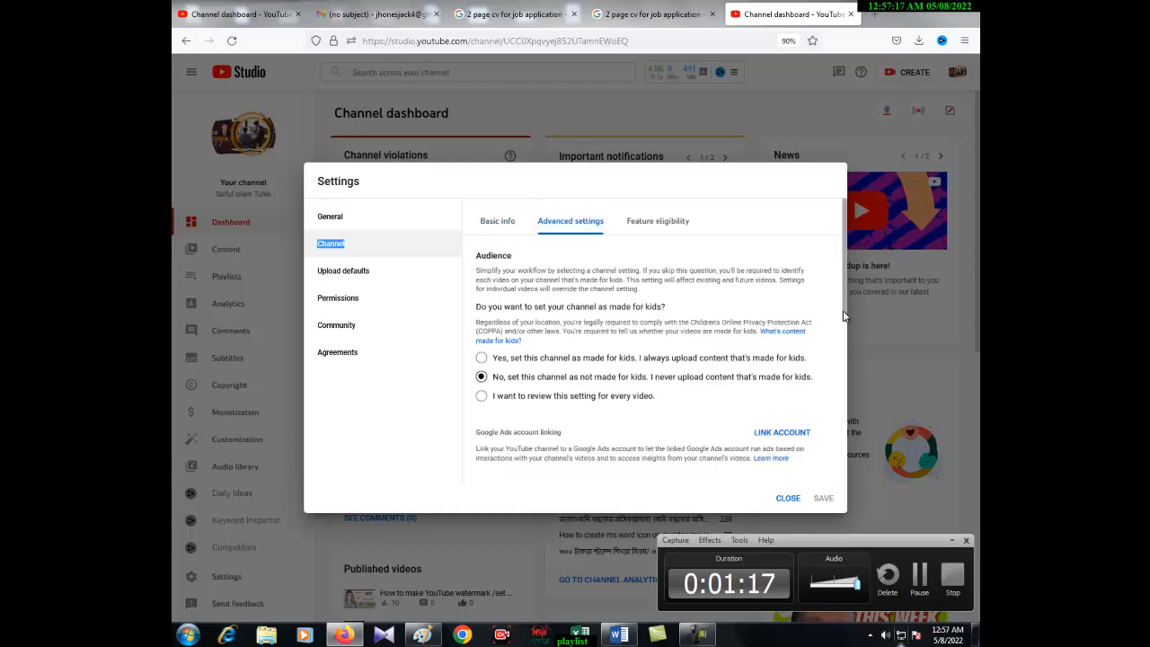
drag(844, 318, 845, 431)
click(662, 225)
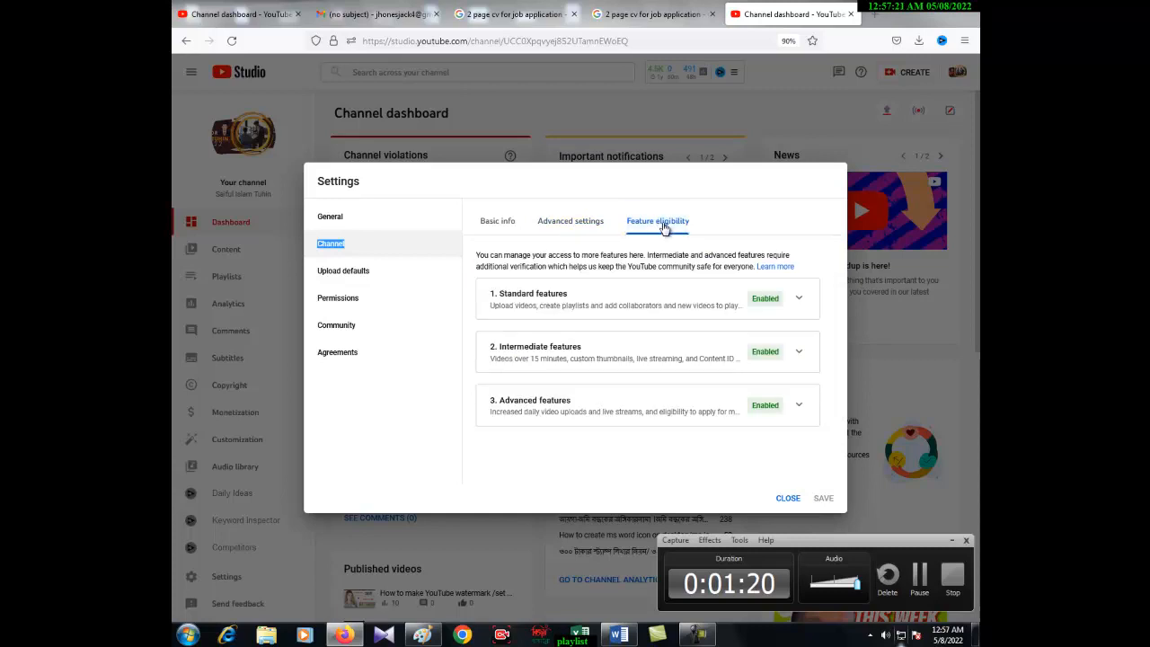
Step: Review the upload defaults, including basic info, the advanced licence and comment options, and monetization
click(328, 279)
click(328, 279)
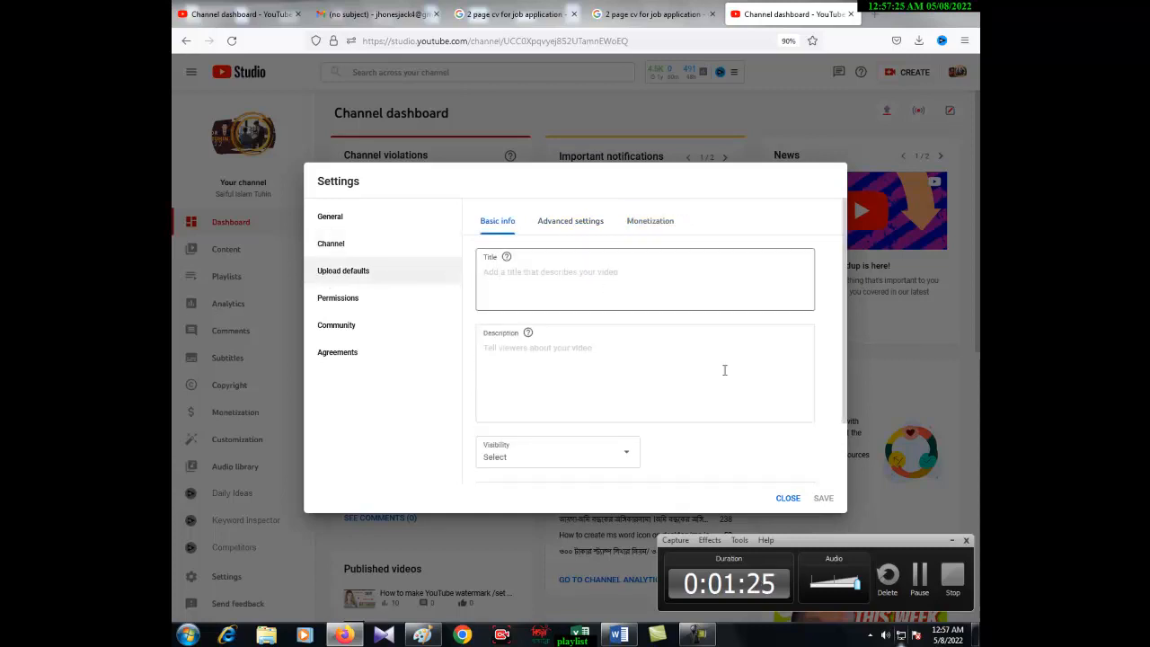
click(561, 224)
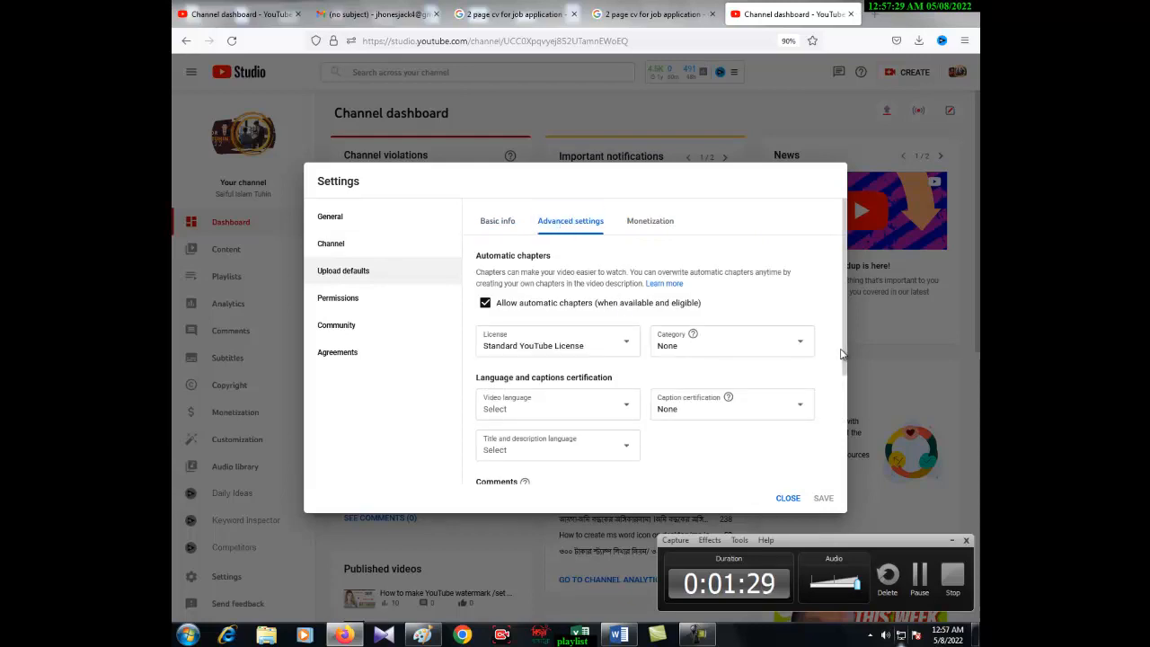
drag(845, 350, 843, 472)
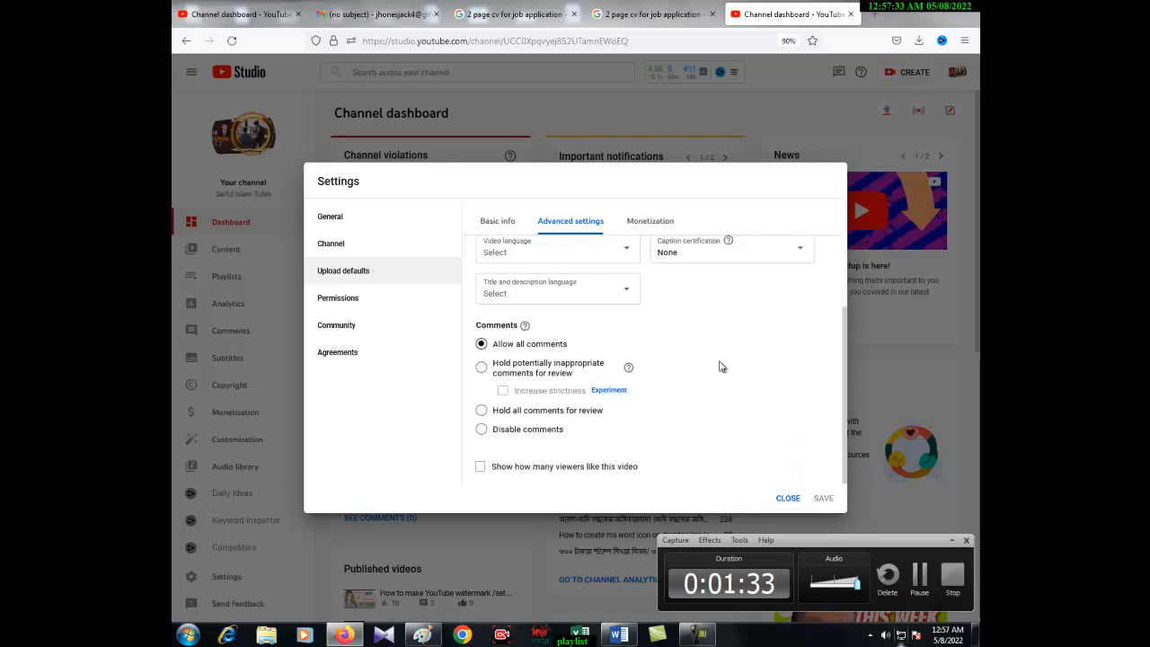
click(652, 224)
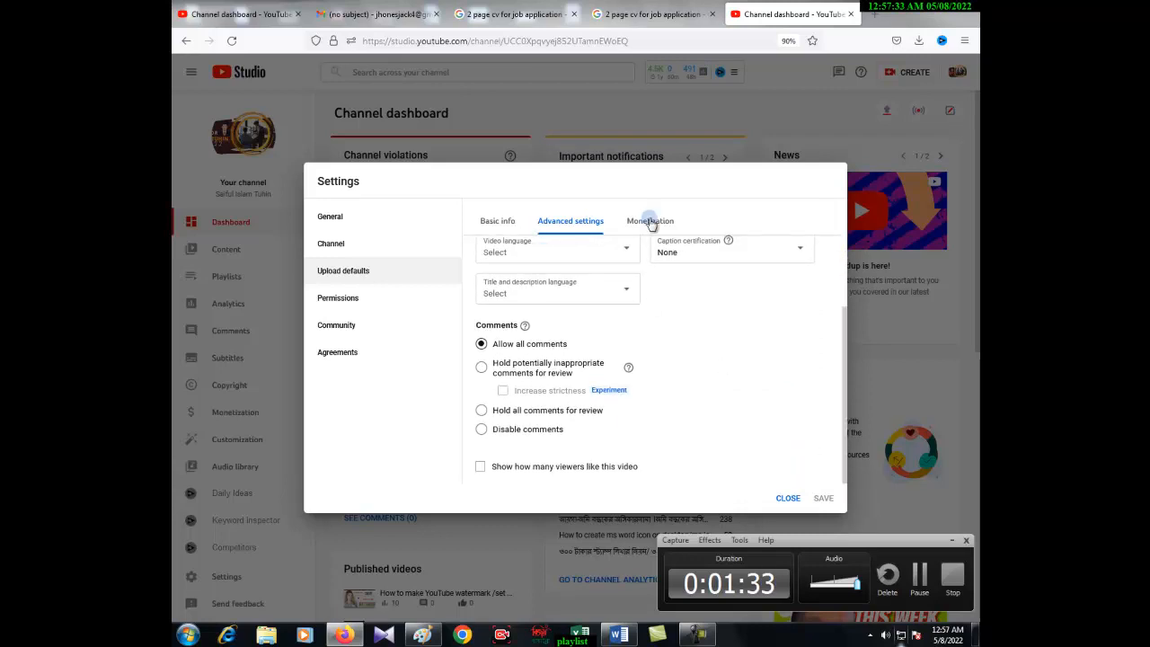
Step: Examine the channel's permissions, the community automated filters and comment defaults, and the agreements
click(337, 303)
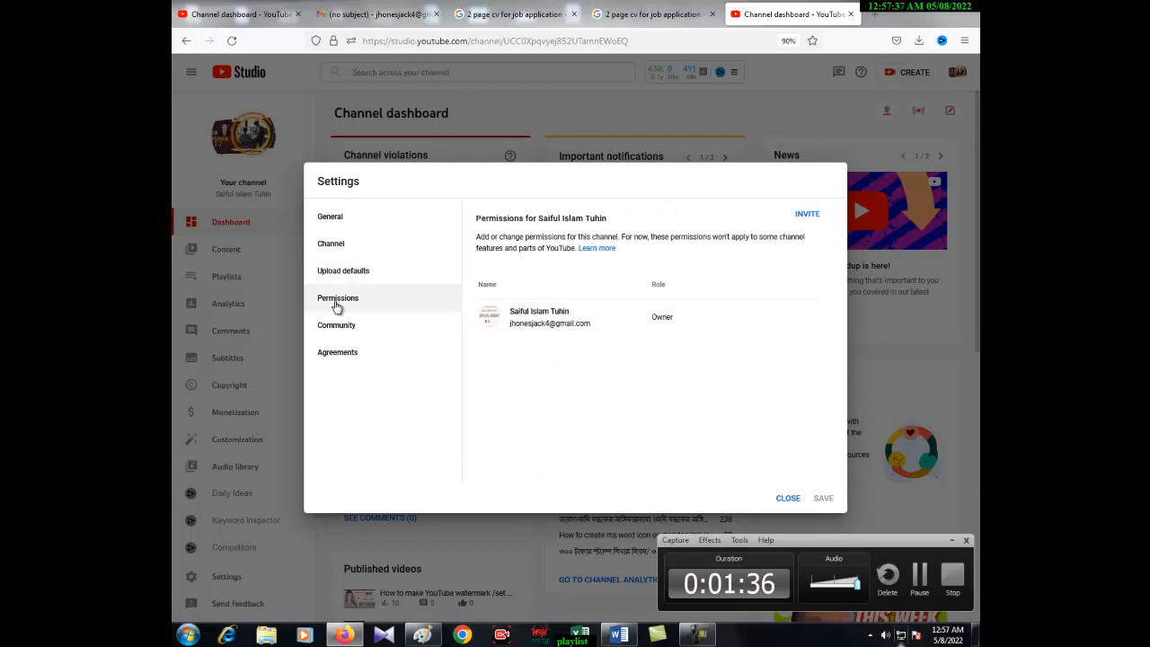
click(336, 325)
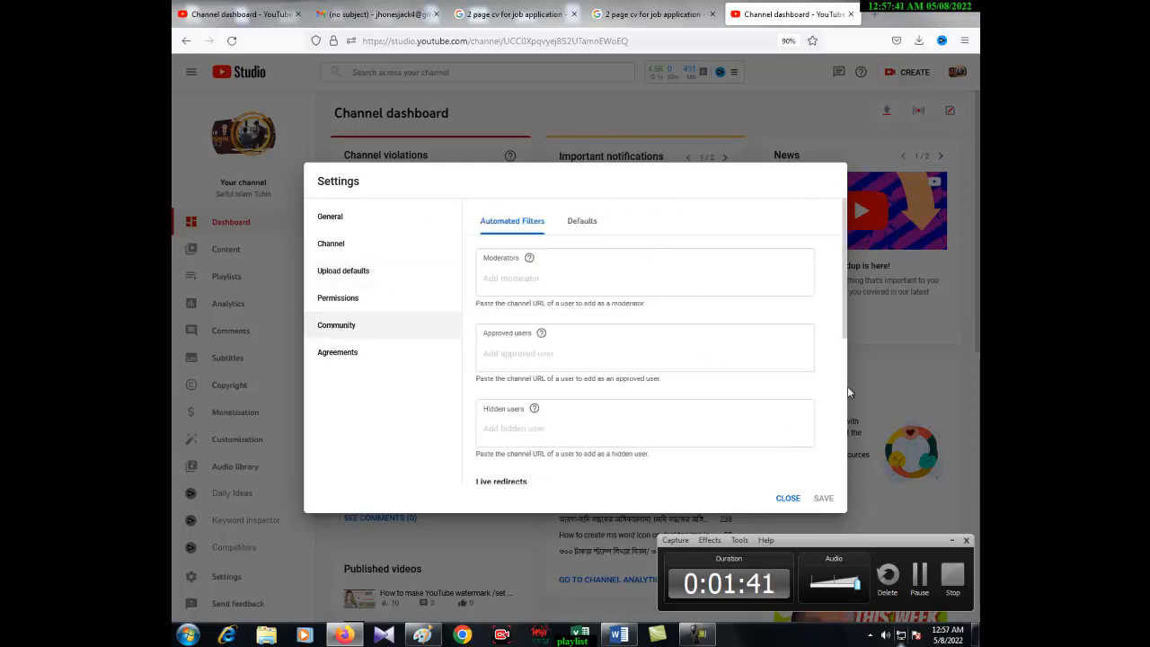
scroll(845, 385, down, 5)
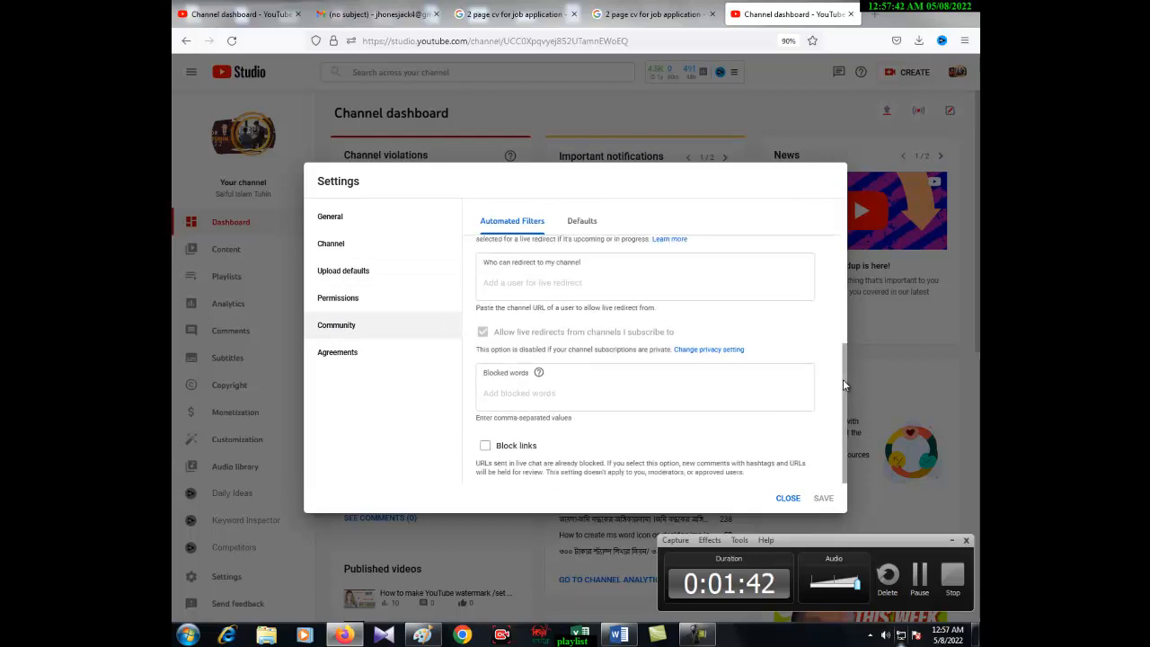
click(576, 223)
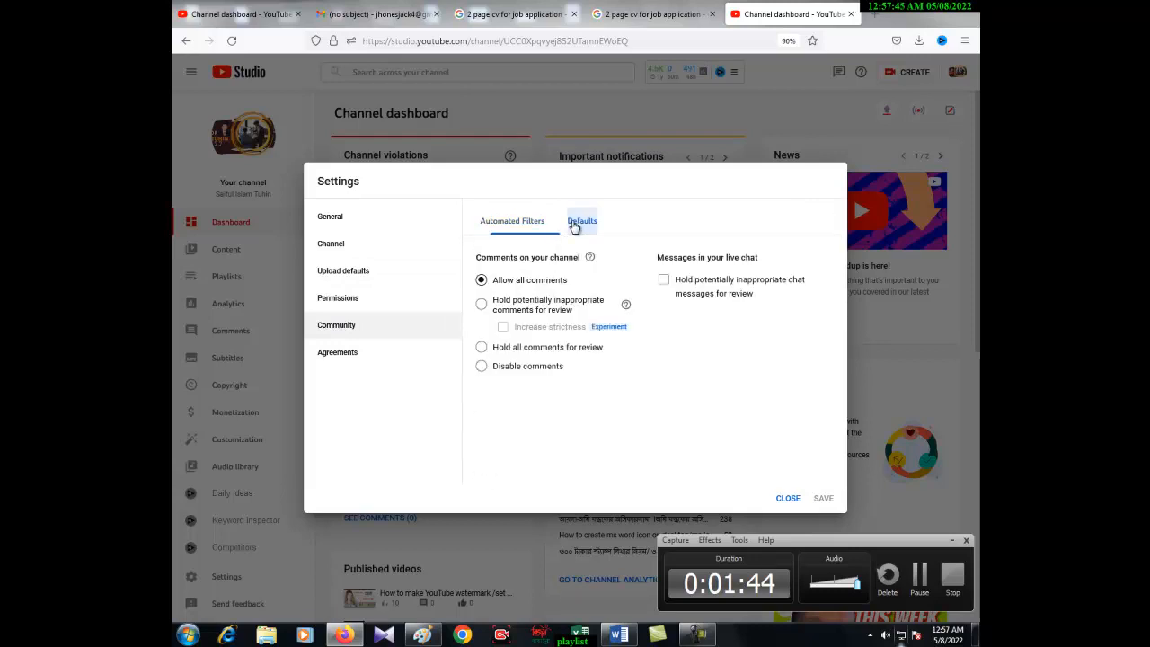
click(357, 353)
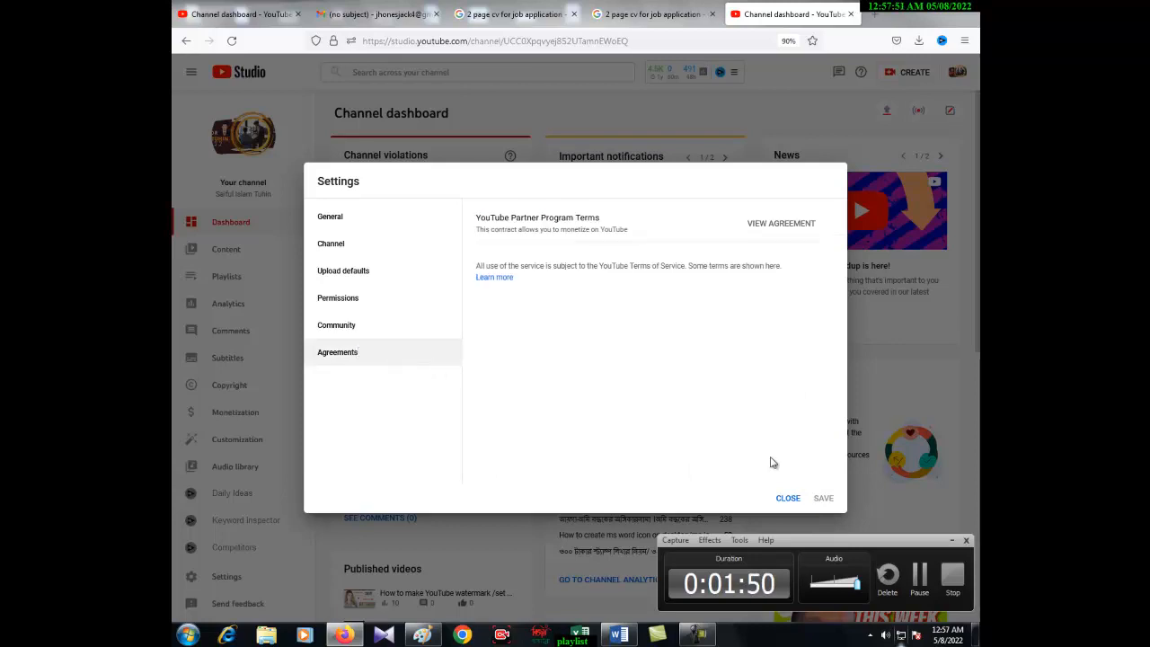
Step: Close the settings without changes and open the channel's playlists page
click(787, 498)
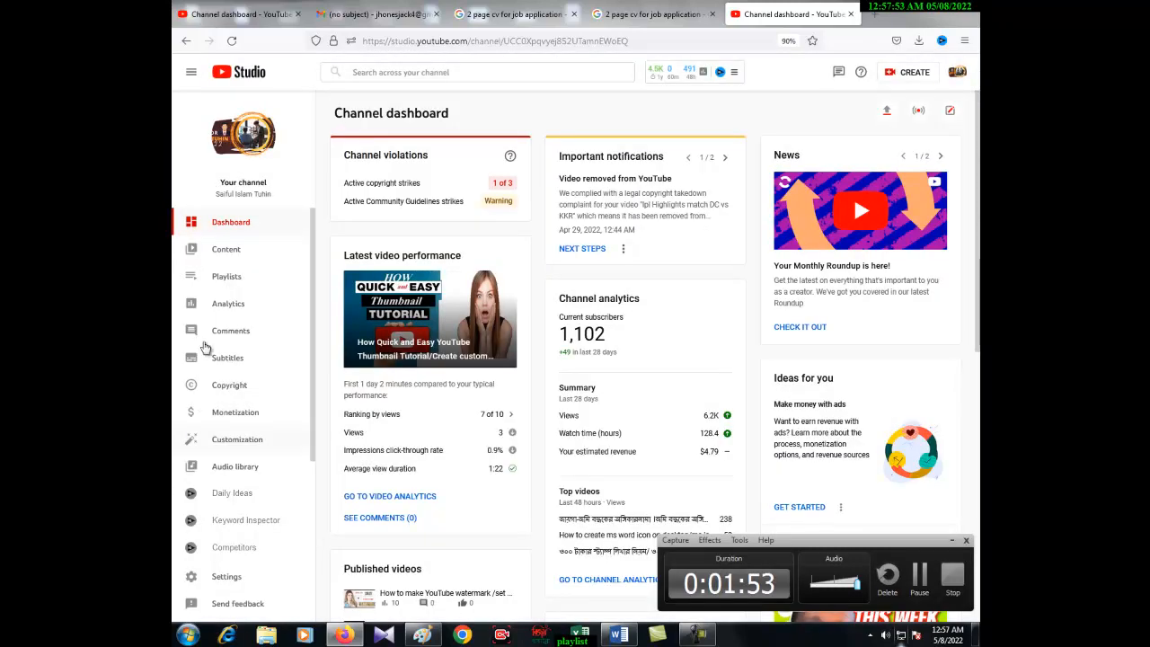
click(232, 282)
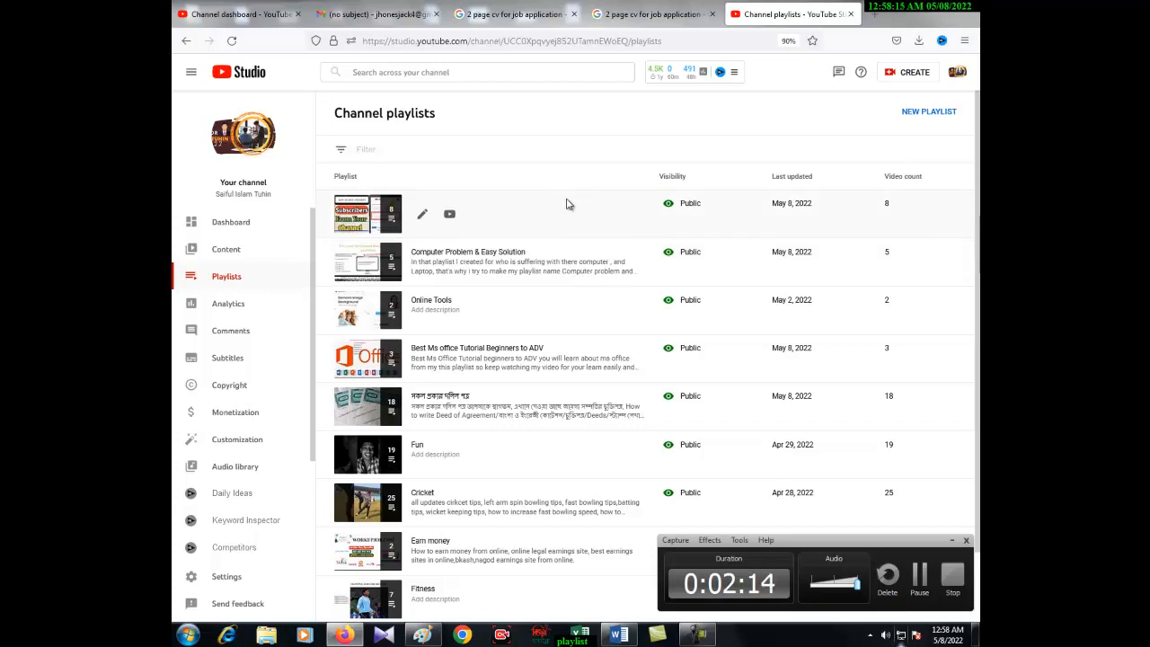
click(920, 579)
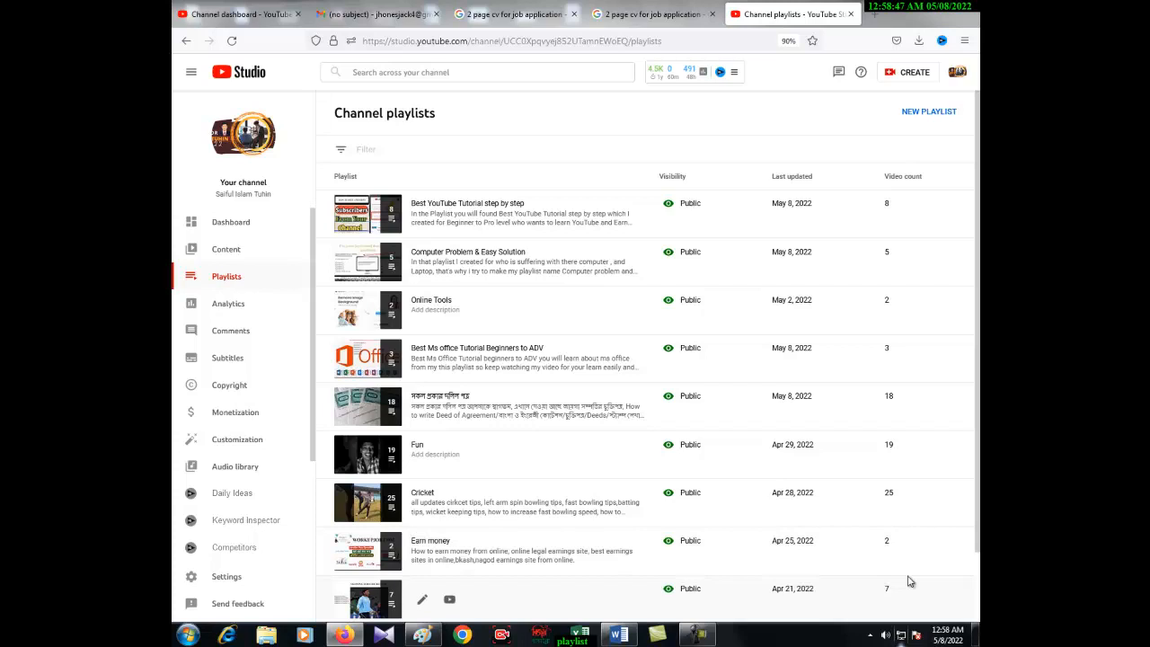
click(699, 635)
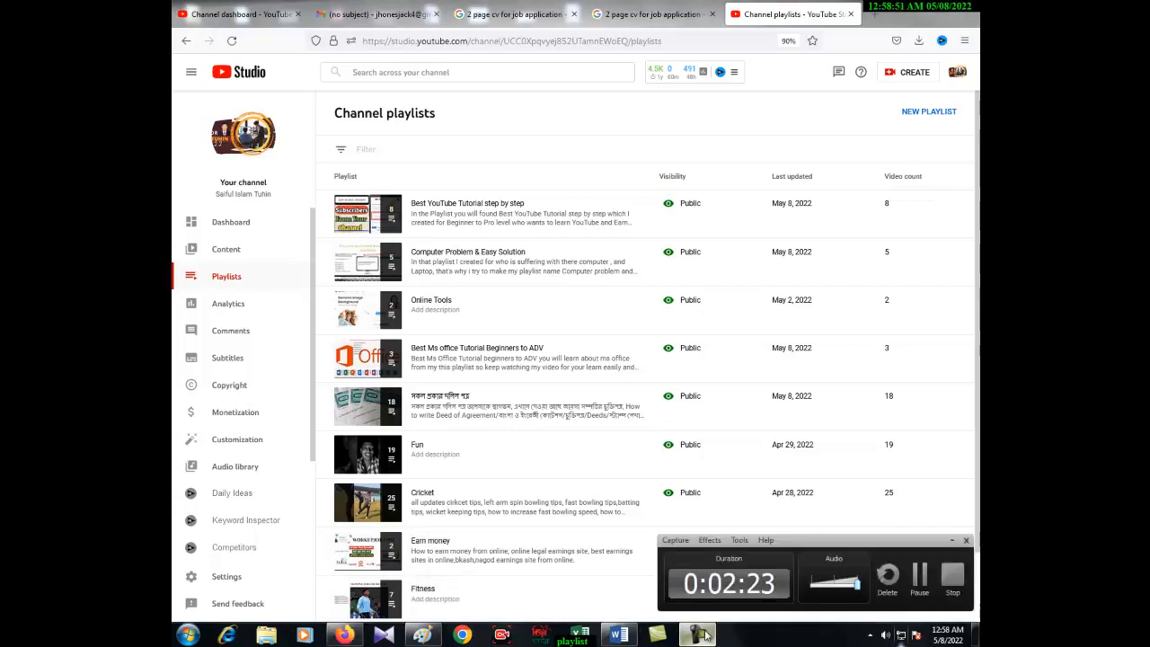
click(921, 583)
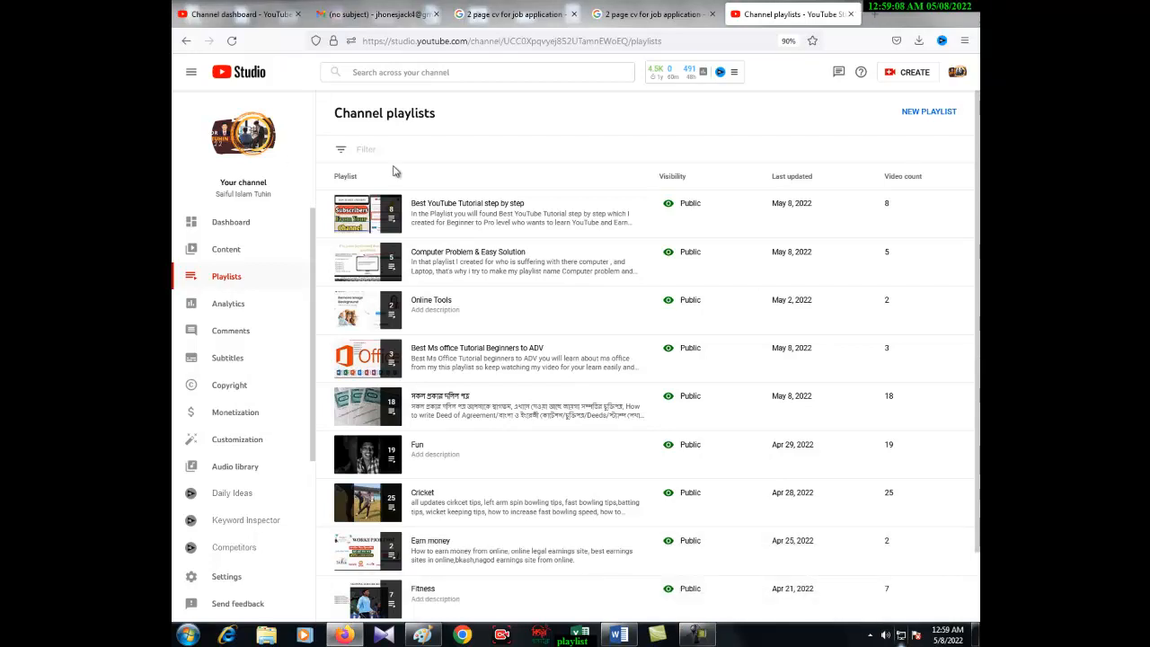
click(690, 638)
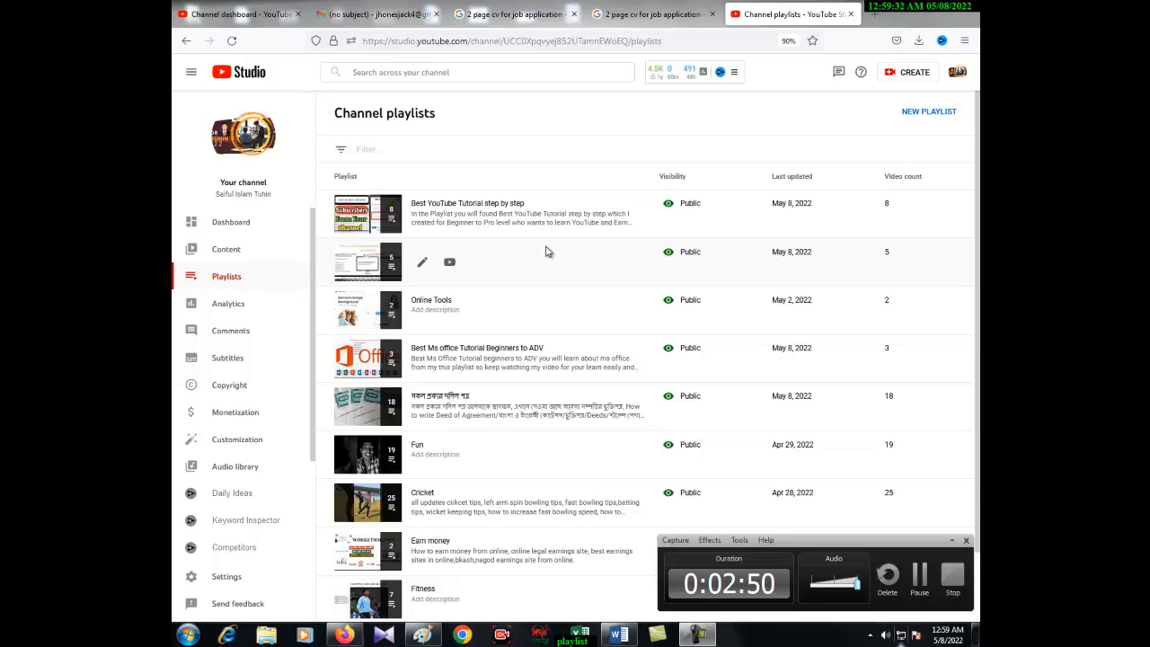
Step: Start a new playlist and title it "TWO PAGES CV FOR JOB APPLICATION"
click(931, 116)
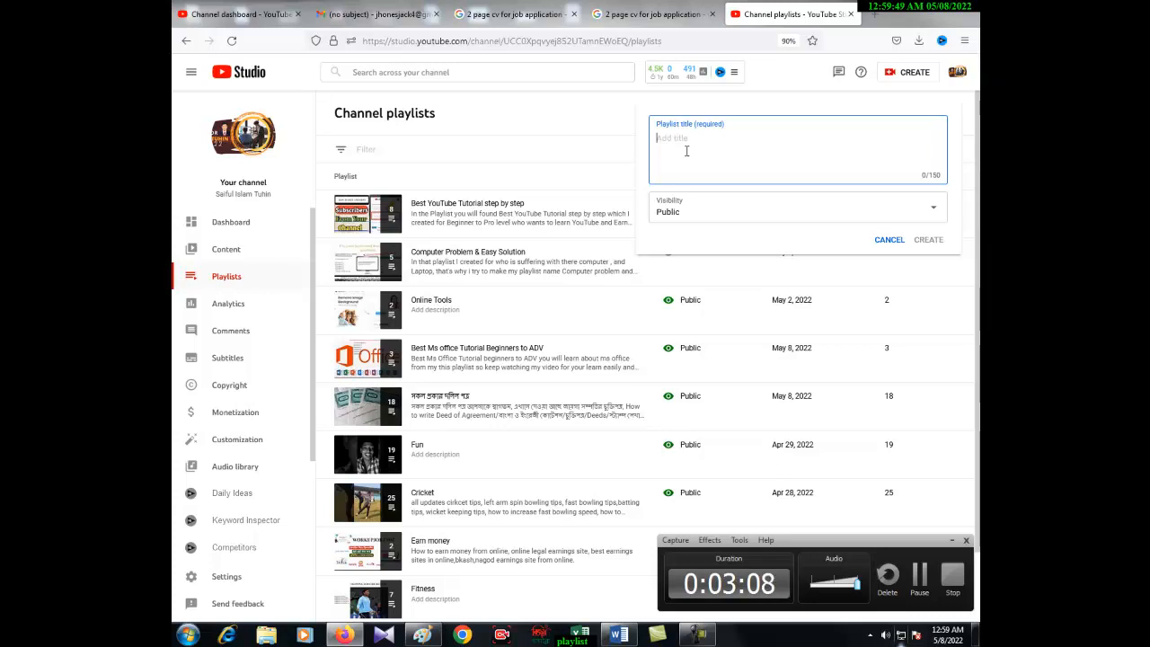
text(cv FOR JOB APPLICATION)
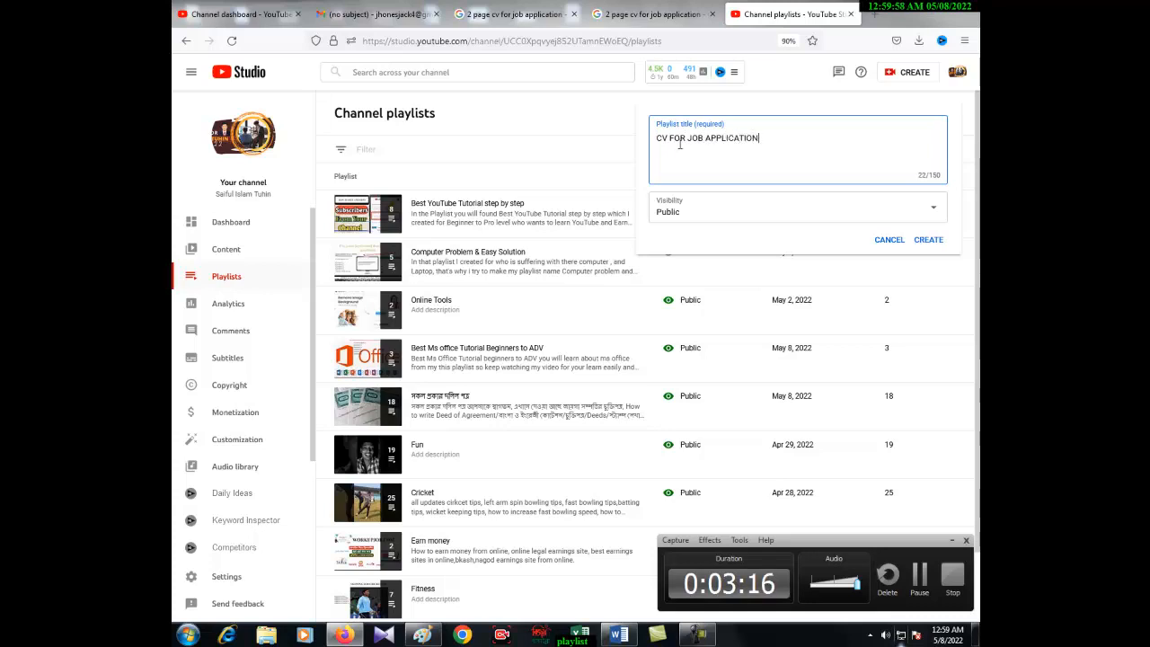
click(659, 140)
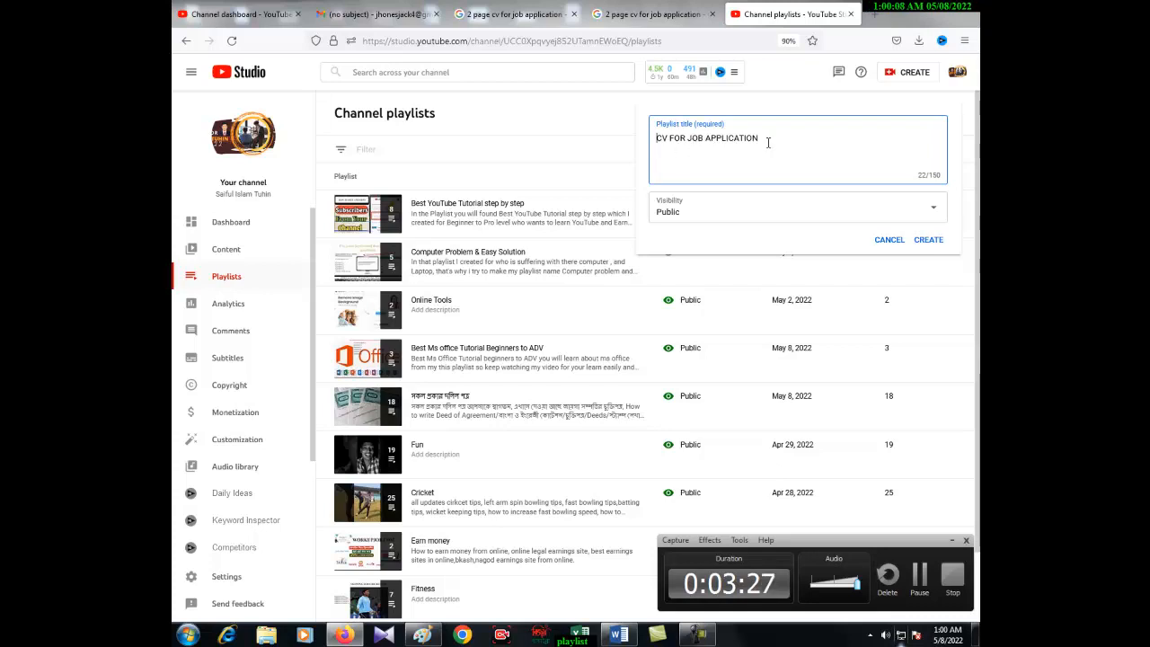
text(TWO PA)
text(GES)
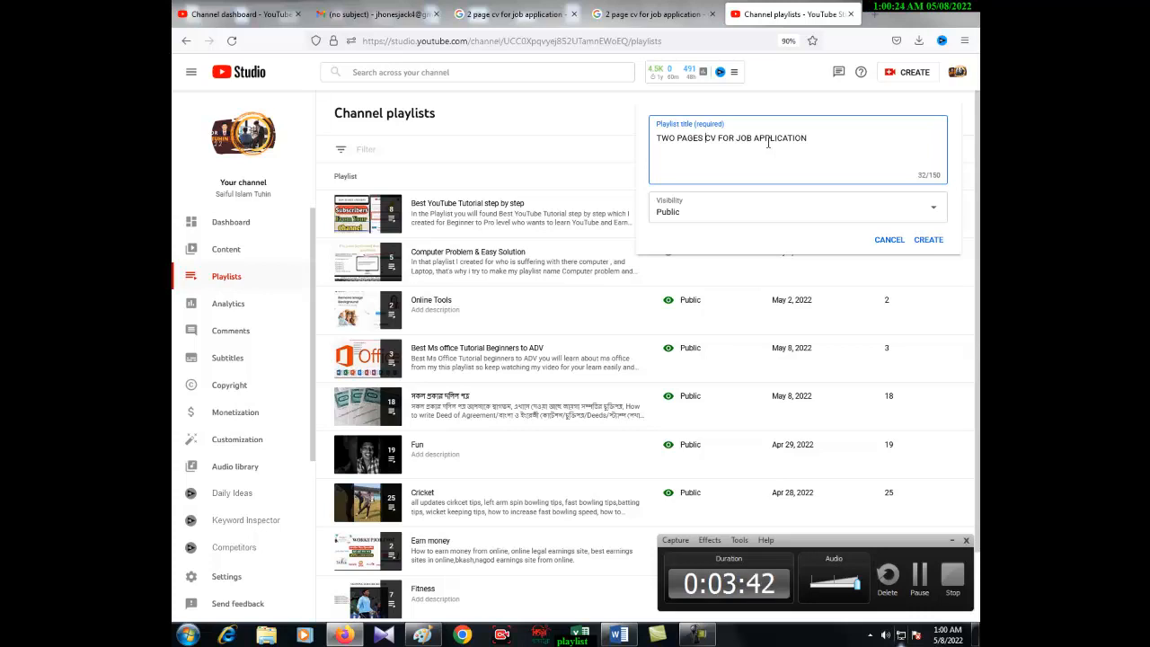
Step: Set the new playlist's visibility to Public and create it
click(821, 215)
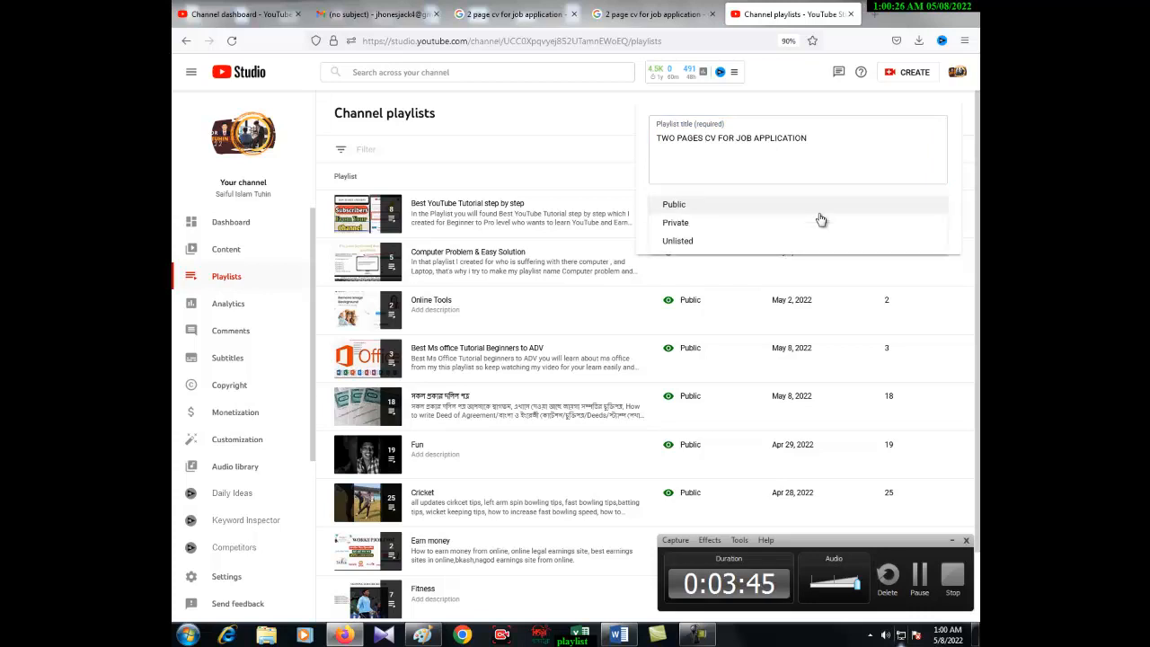
click(700, 211)
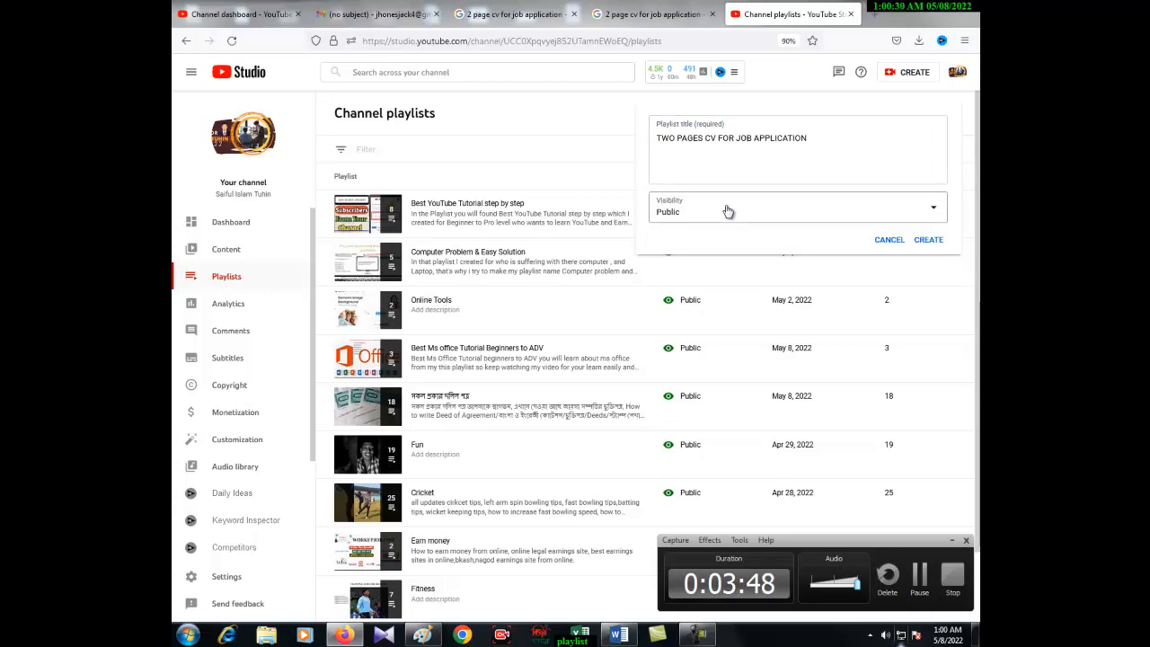
click(675, 173)
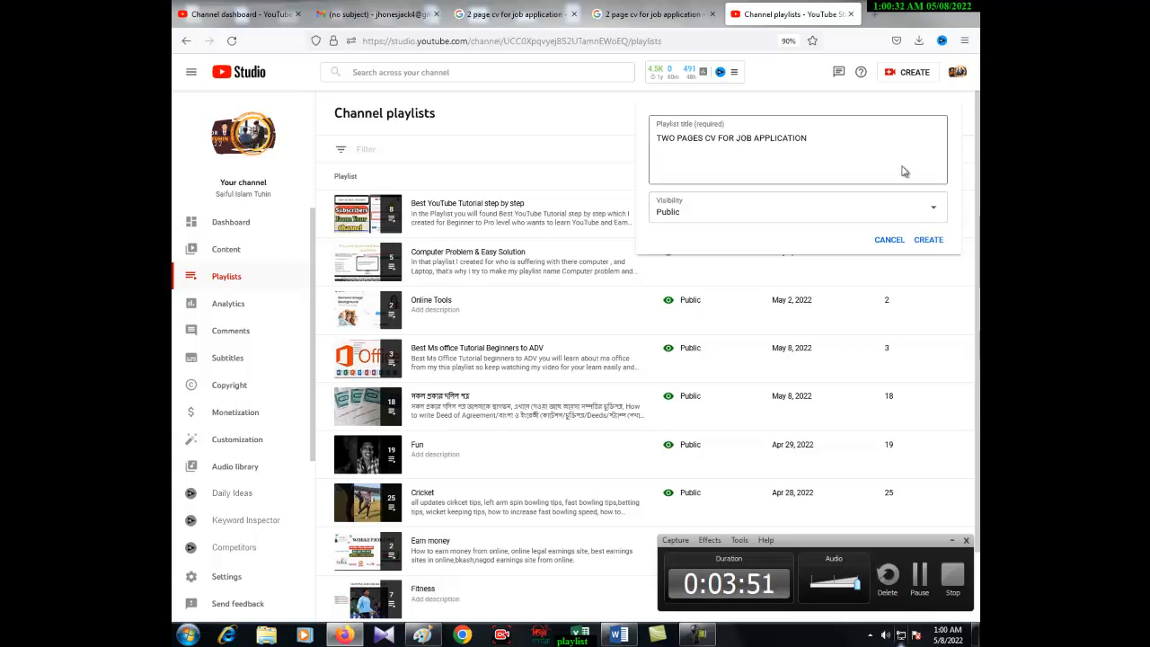
click(929, 240)
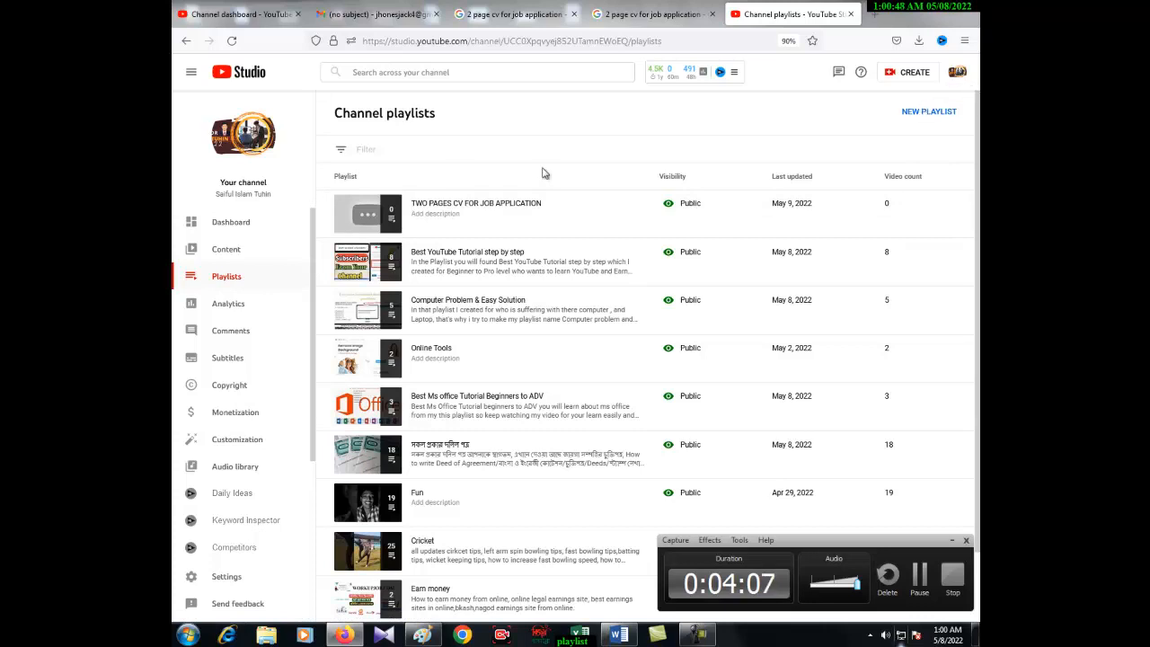
Step: Open the new CV playlist for editing on YouTube and enter "THIS" in its description
click(417, 219)
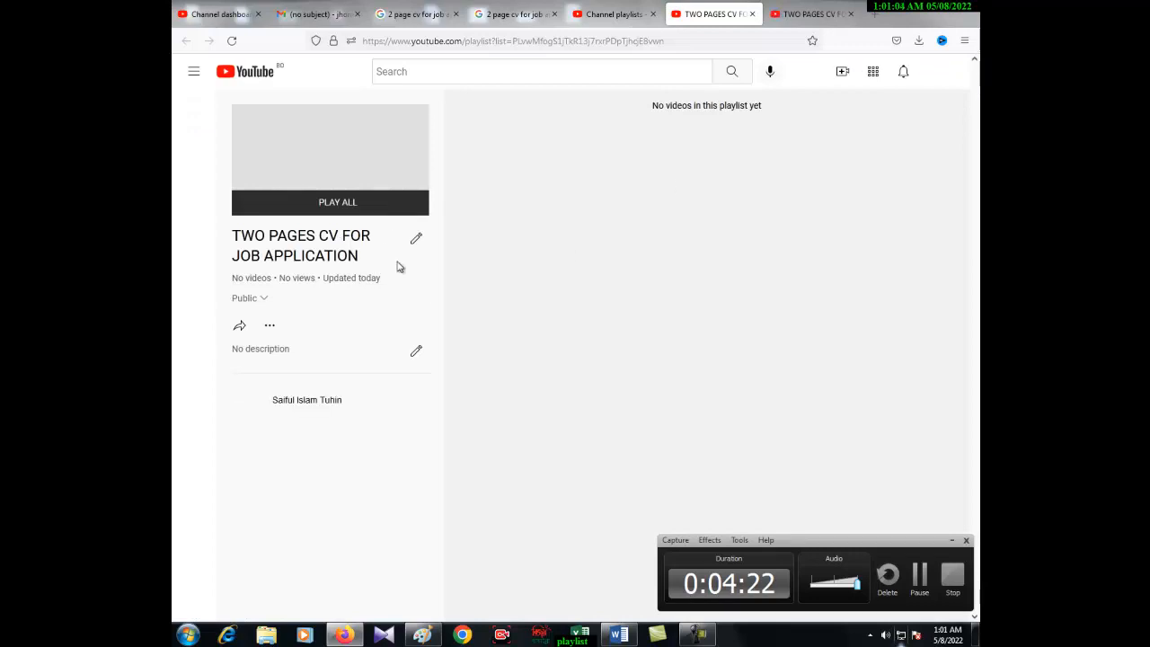
click(415, 354)
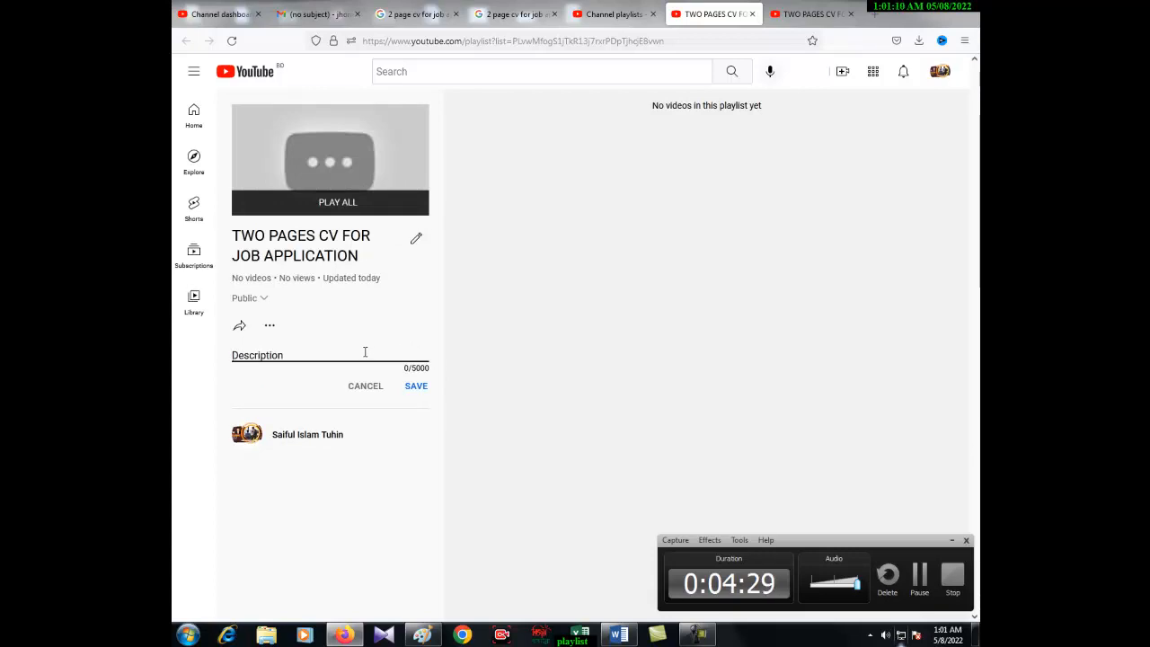
text(THIS)
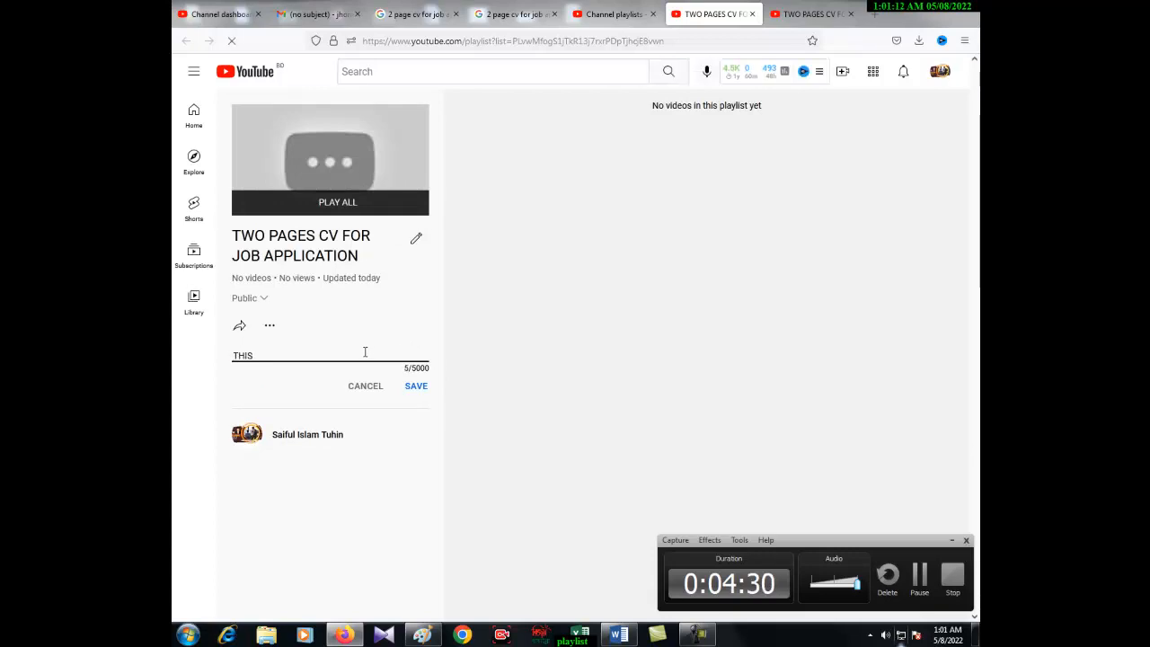
Step: Replace the playlist's title with "Best two pages cv for job application" and save it
click(417, 243)
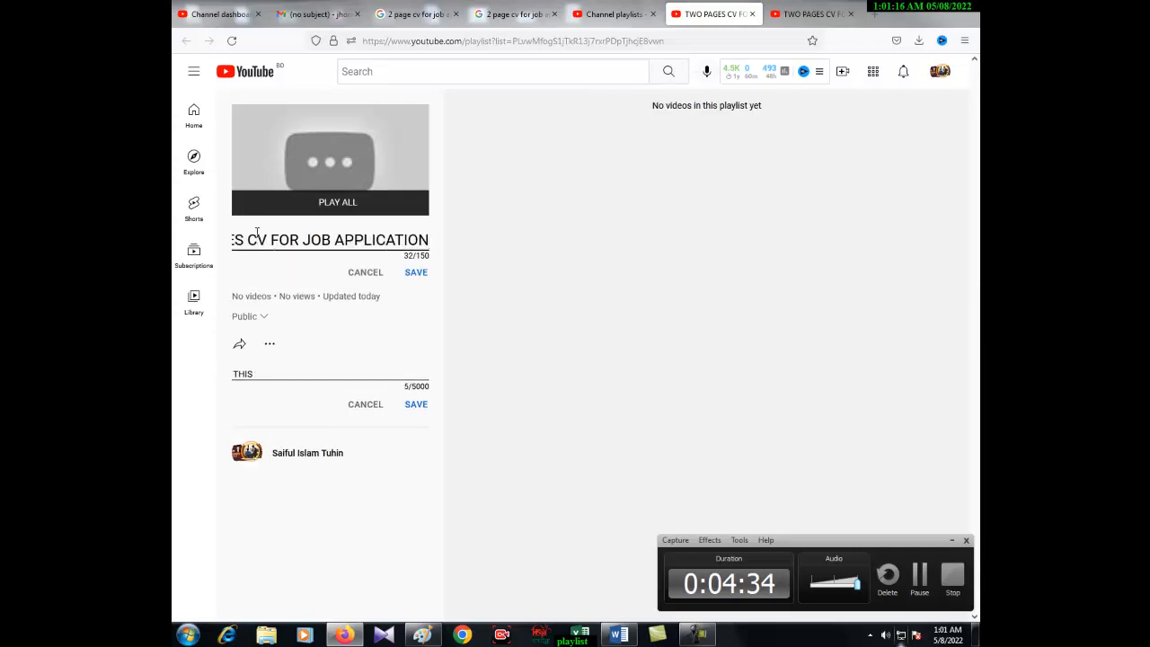
key(Home)
text(BEst)
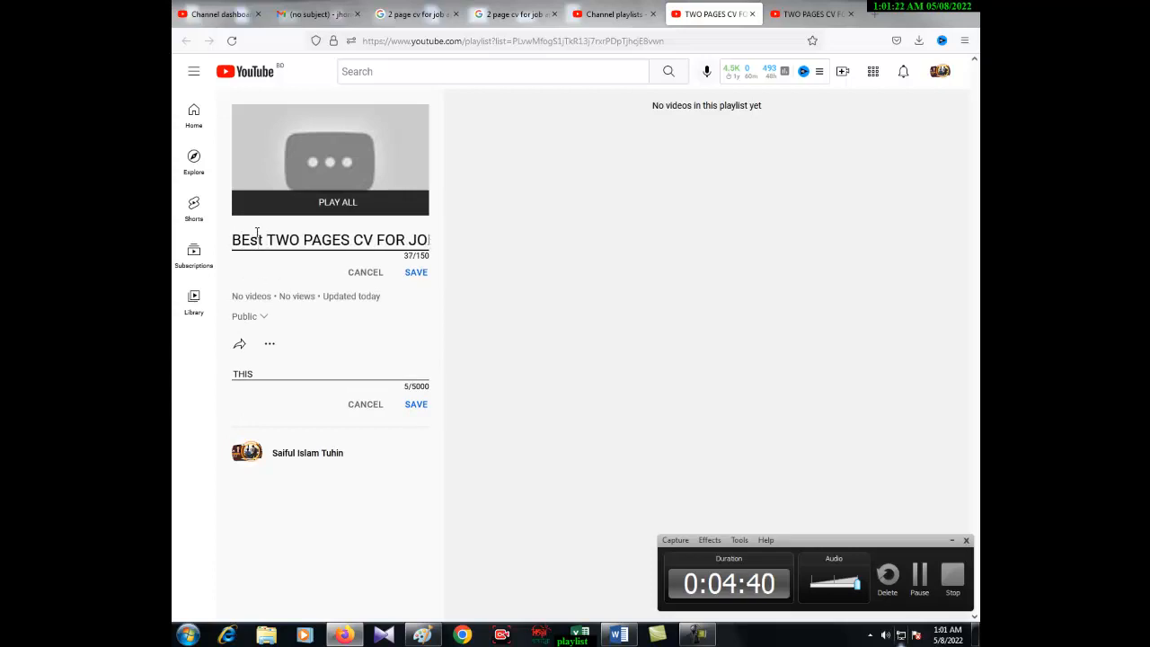
key(BackSpace)
key(BackSpace)
key(BackSpace)
key(BackSpace)
key(BackSpace)
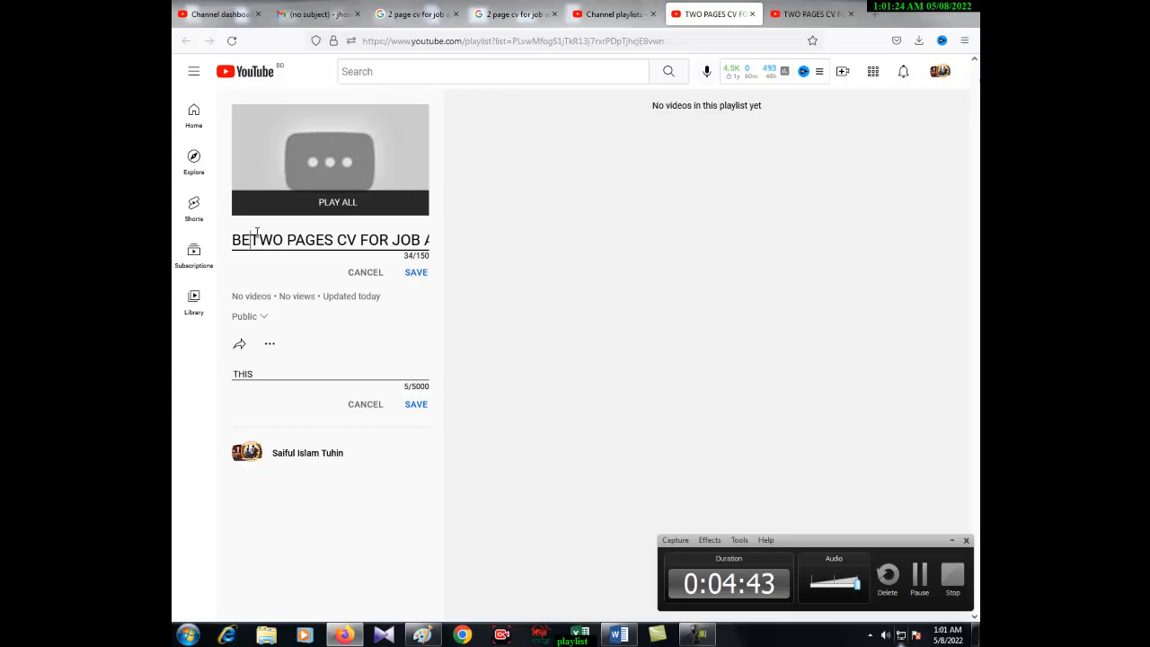
key(Right)
key(Right)
key(Right)
key(Right)
key(Right)
key(Right)
key(Right)
key(Right)
key(Right)
key(Right)
key(Right)
key(Right)
key(Right)
key(Right)
key(Right)
key(Right)
key(Right)
key(Right)
key(Right)
key(Right)
key(Right)
key(Right)
key(BackSpace)
key(BackSpace)
key(BackSpace)
key(BackSpace)
key(BackSpace)
key(BackSpace)
key(BackSpace)
key(BackSpace)
key(BackSpace)
key(BackSpace)
key(BackSpace)
key(BackSpace)
key(BackSpace)
key(BackSpace)
key(BackSpace)
key(BackSpace)
key(BackSpace)
key(BackSpace)
key(BackSpace)
key(BackSpace)
key(BackSpace)
key(BackSpace)
key(BackSpace)
key(BackSpace)
key(BackSpace)
text(b)
key(BackSpace)
text(Best t)
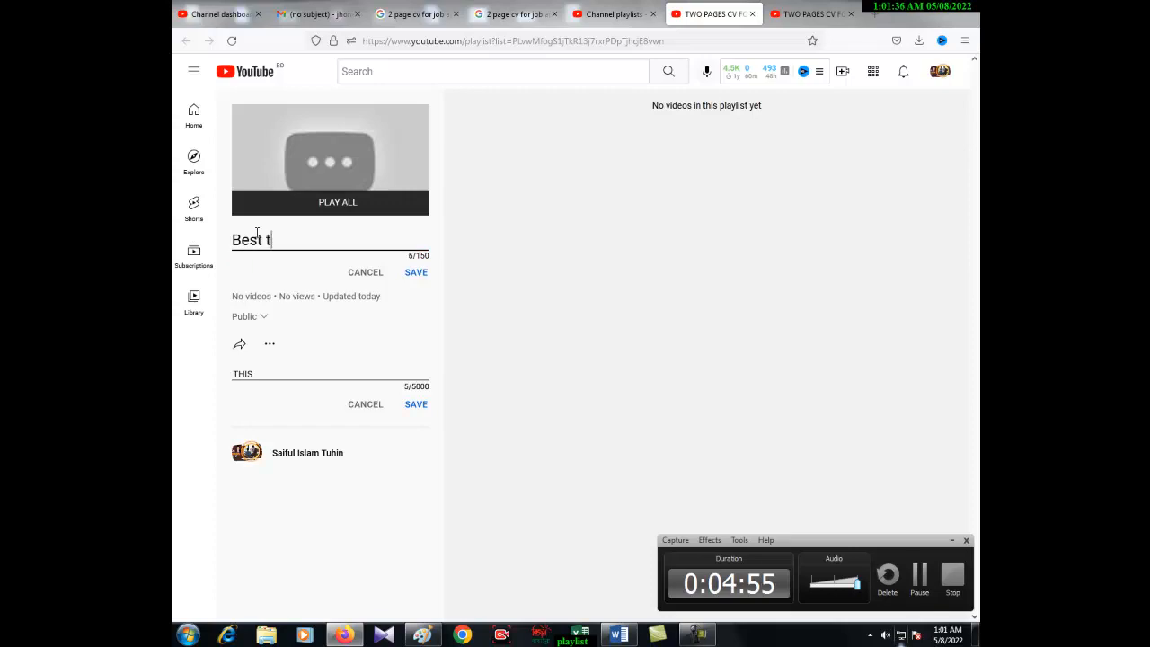
text(wo pages cv f)
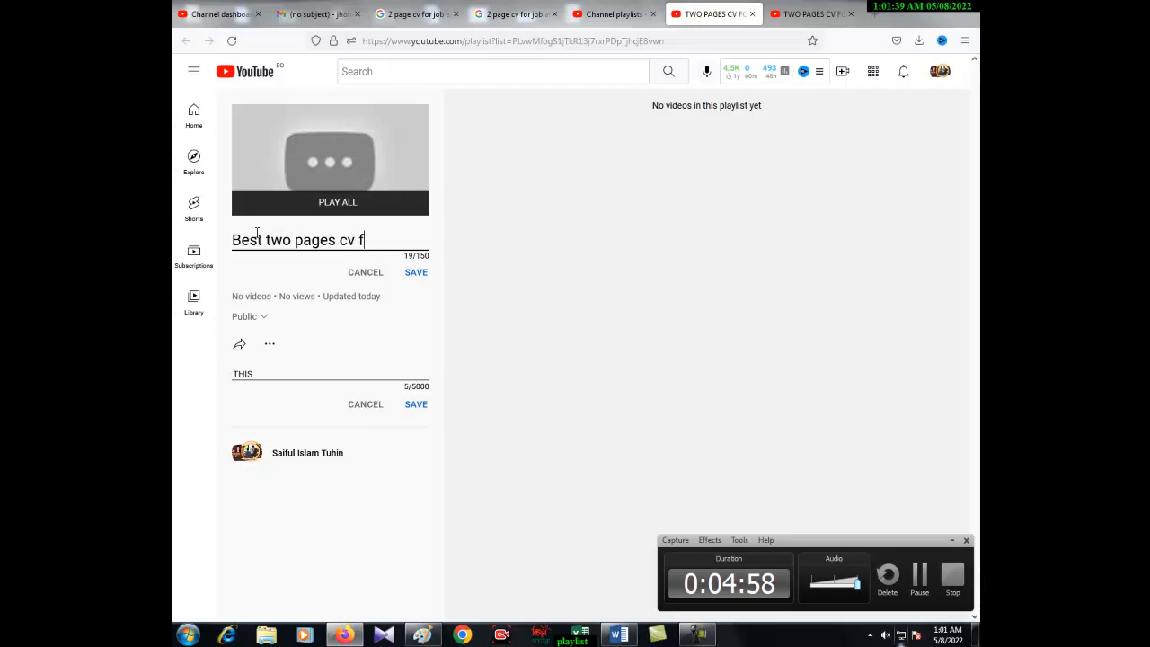
text(or job )
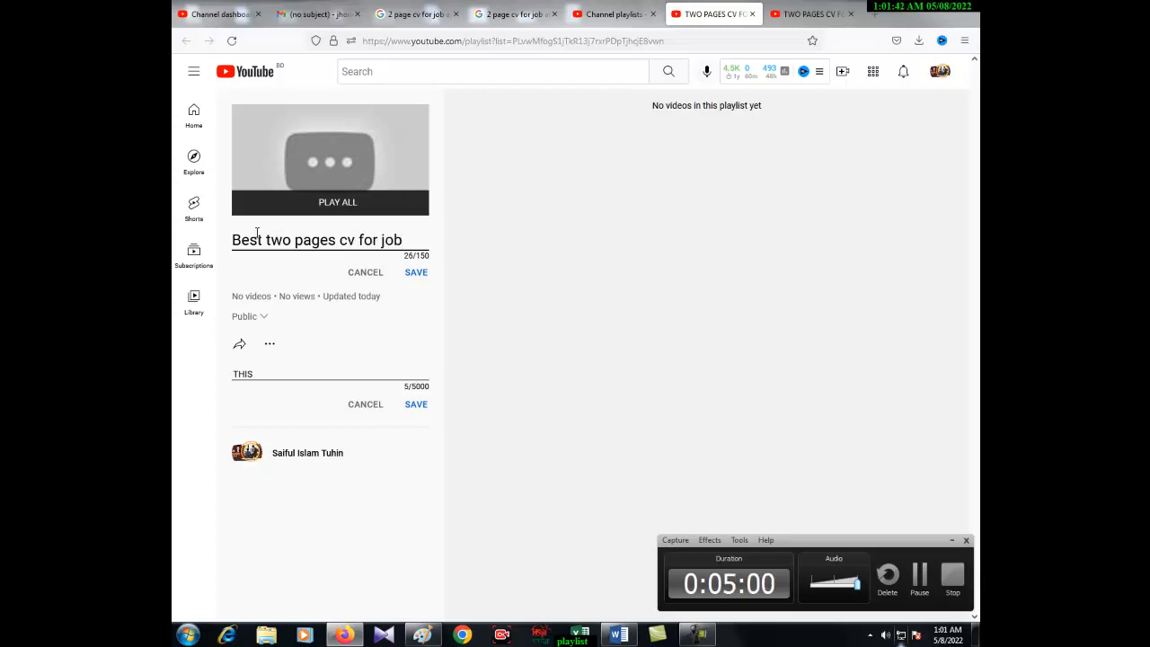
text(application)
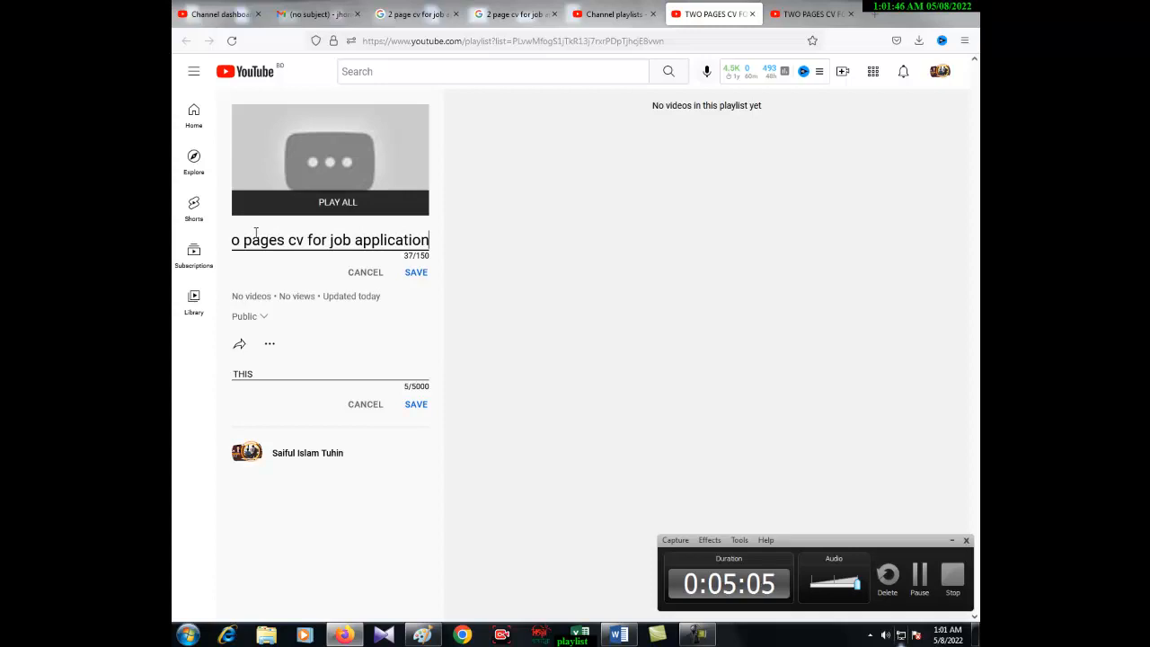
click(416, 272)
Step: Clear the text "THIS" from the playlist's description
click(304, 354)
key(BackSpace)
key(BackSpace)
key(BackSpace)
key(BackSpace)
key(BackSpace)
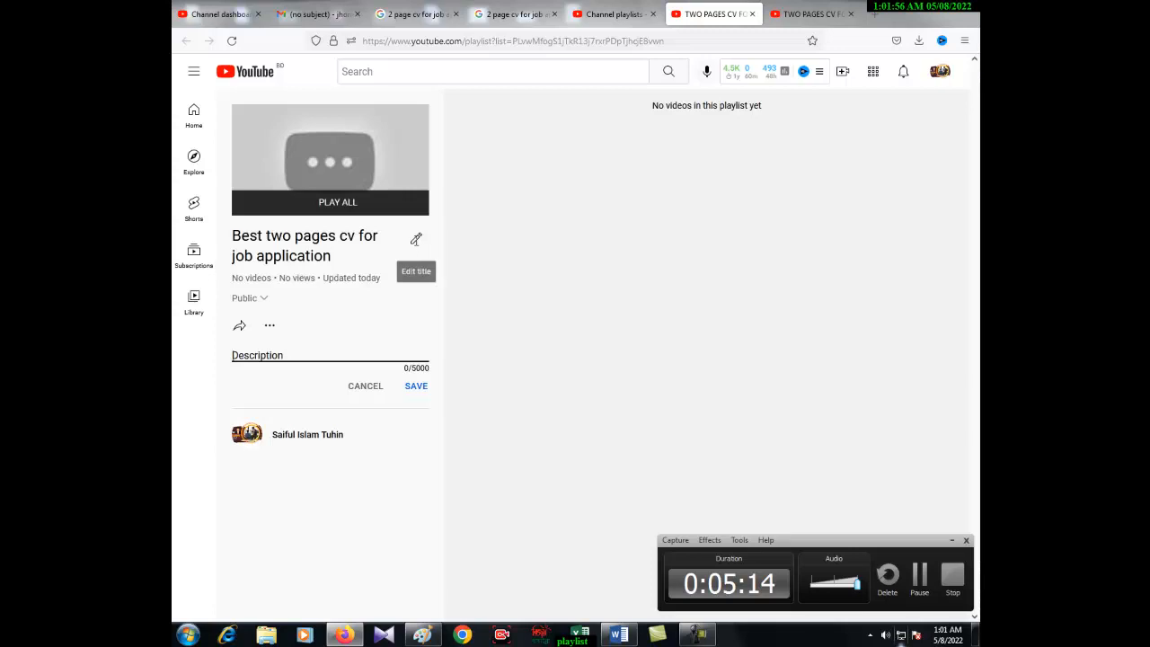
Step: Change the playlist's title to "Best two pages cv formate" and save it
click(416, 238)
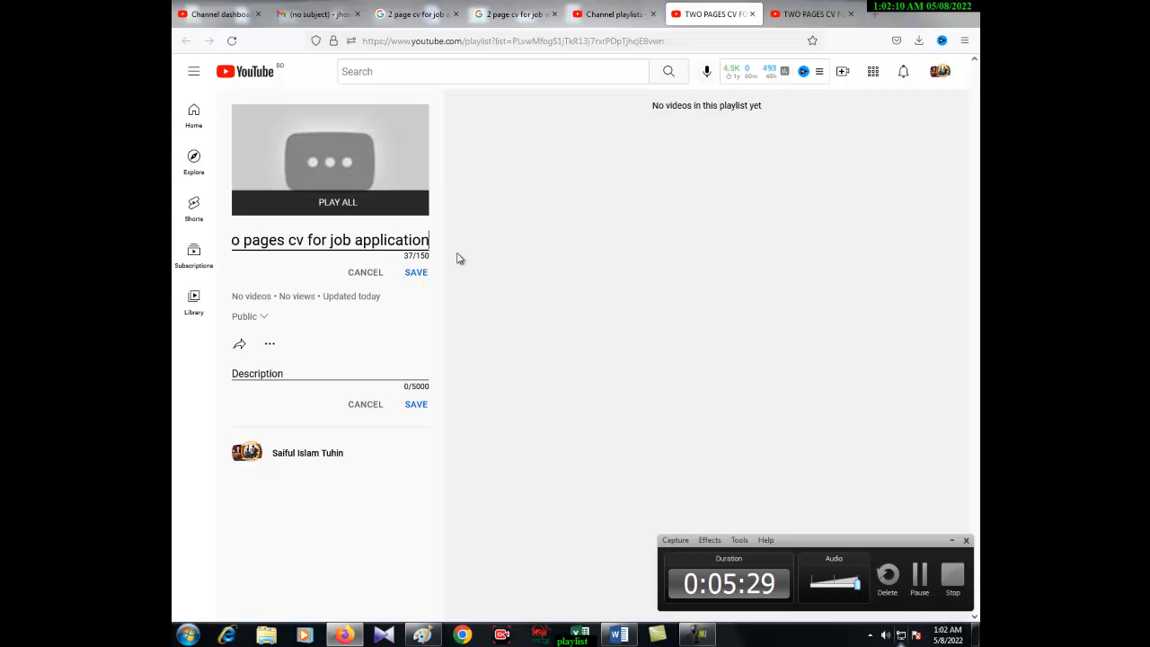
key(BackSpace)
key(BackSpace)
key(BackSpace)
key(BackSpace)
key(BackSpace)
key(BackSpace)
key(BackSpace)
key(BackSpace)
key(BackSpace)
key(BackSpace)
key(BackSpace)
key(BackSpace)
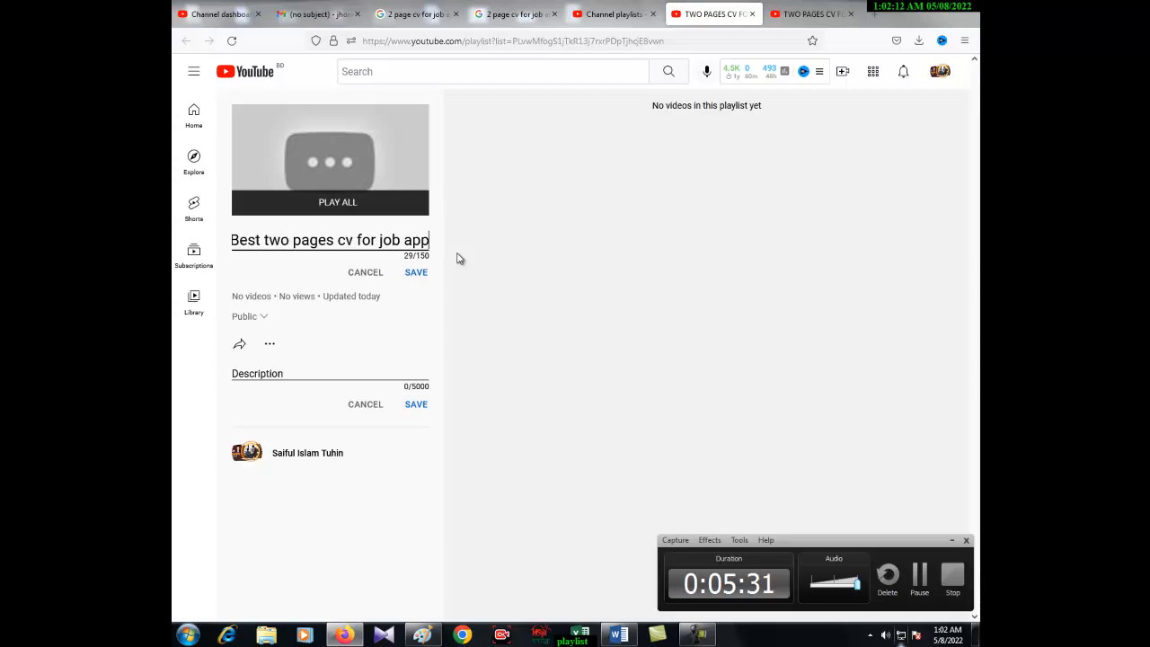
key(BackSpace)
key(BackSpace)
key(BackSpace)
key(BackSpace)
key(BackSpace)
key(BackSpace)
key(BackSpace)
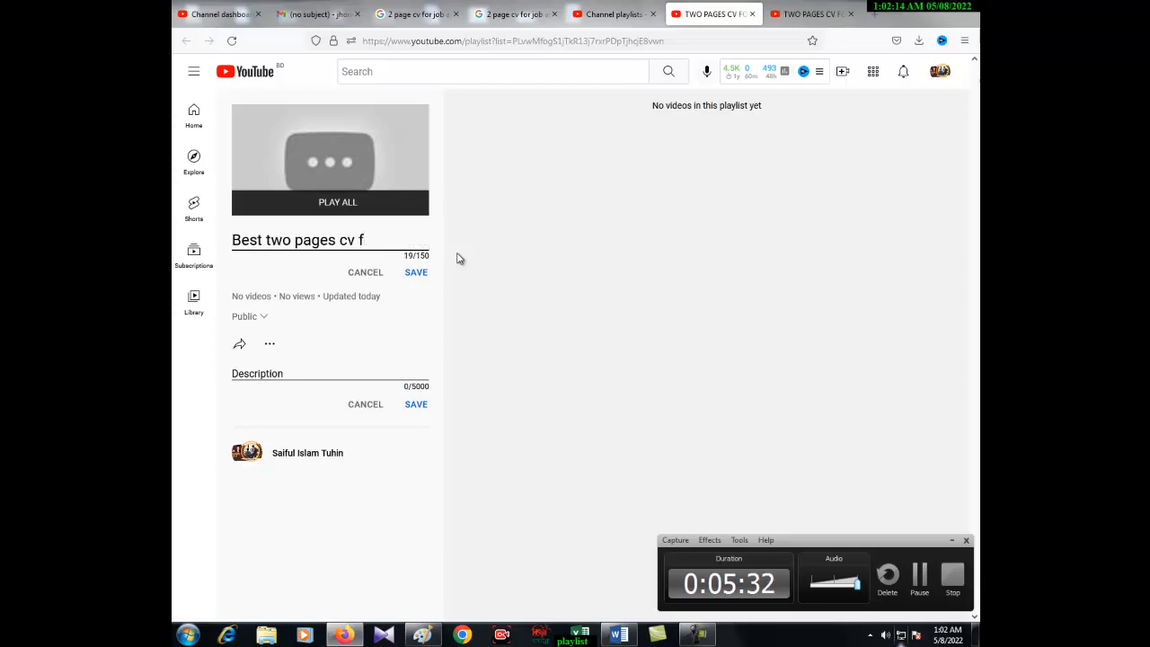
text(formate)
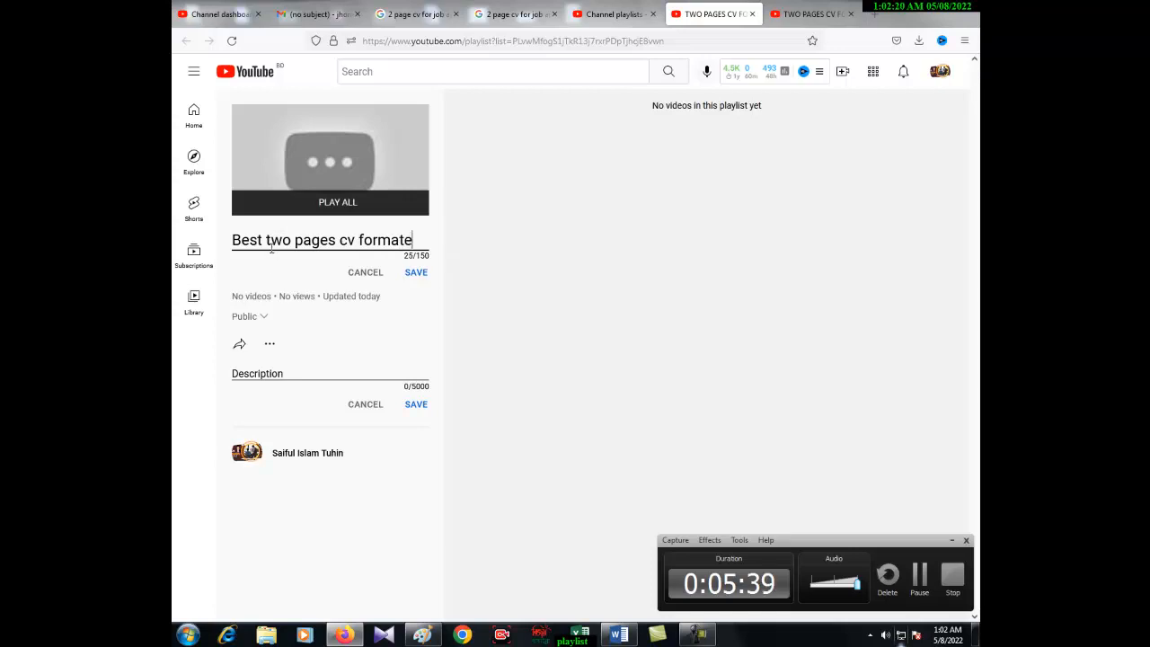
click(418, 276)
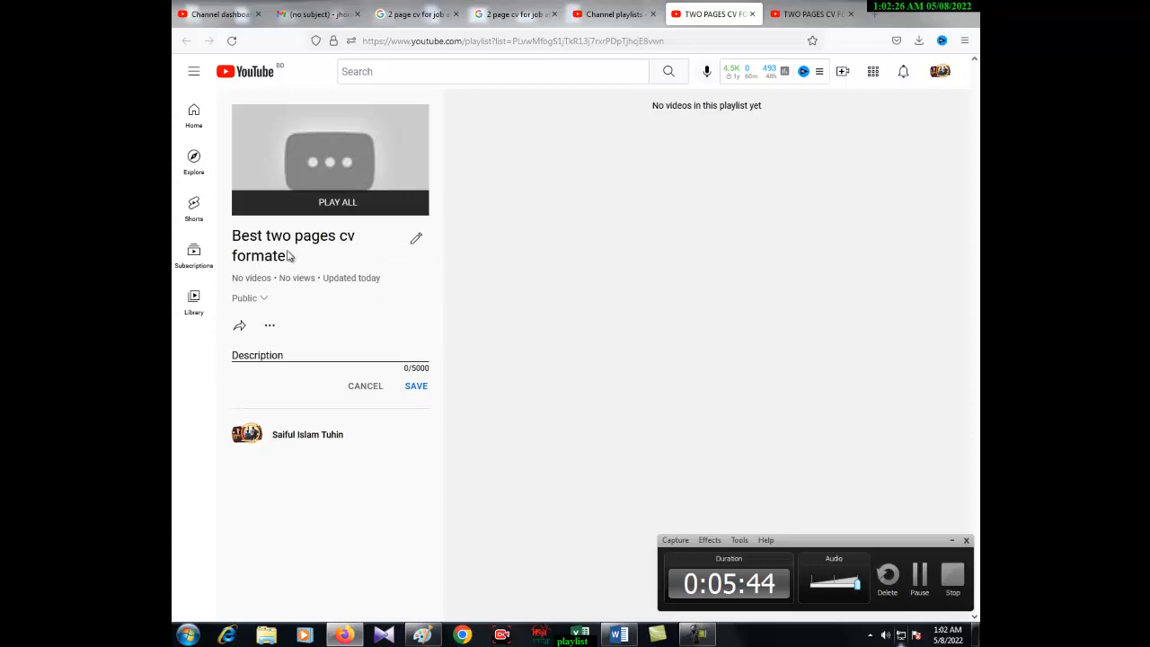
Step: Enter the playlist description "on that playlist you will learn how to create best two page cv, one pages cv, smart cv, for all kinds of job interview."
click(292, 356)
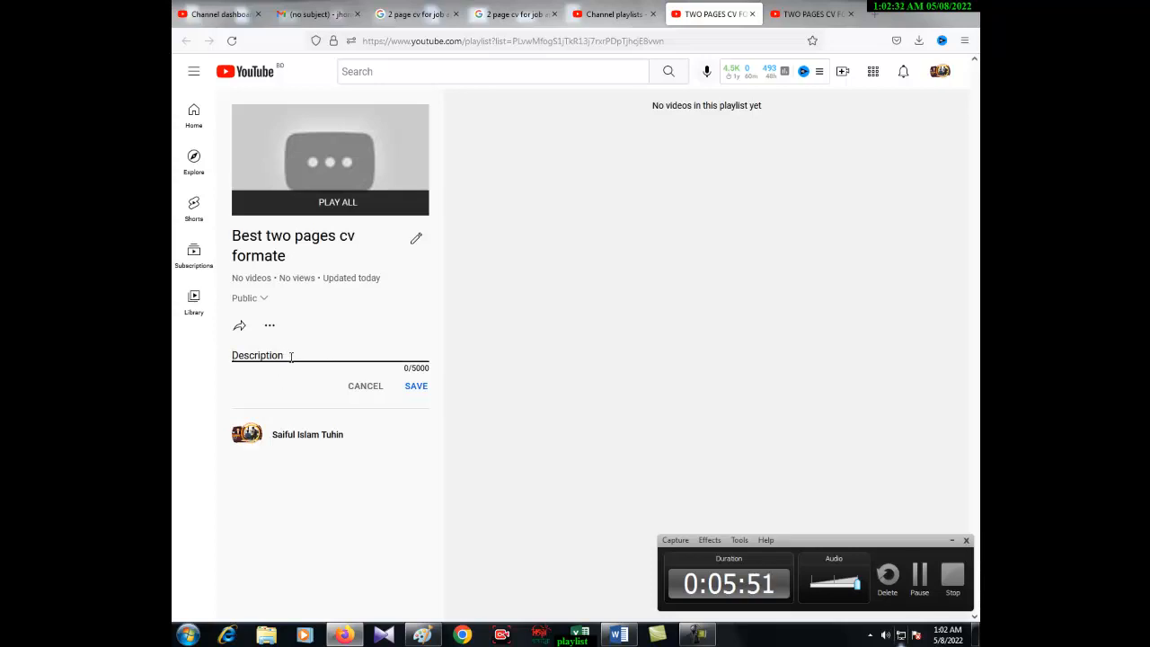
text(on that playlist you will lear)
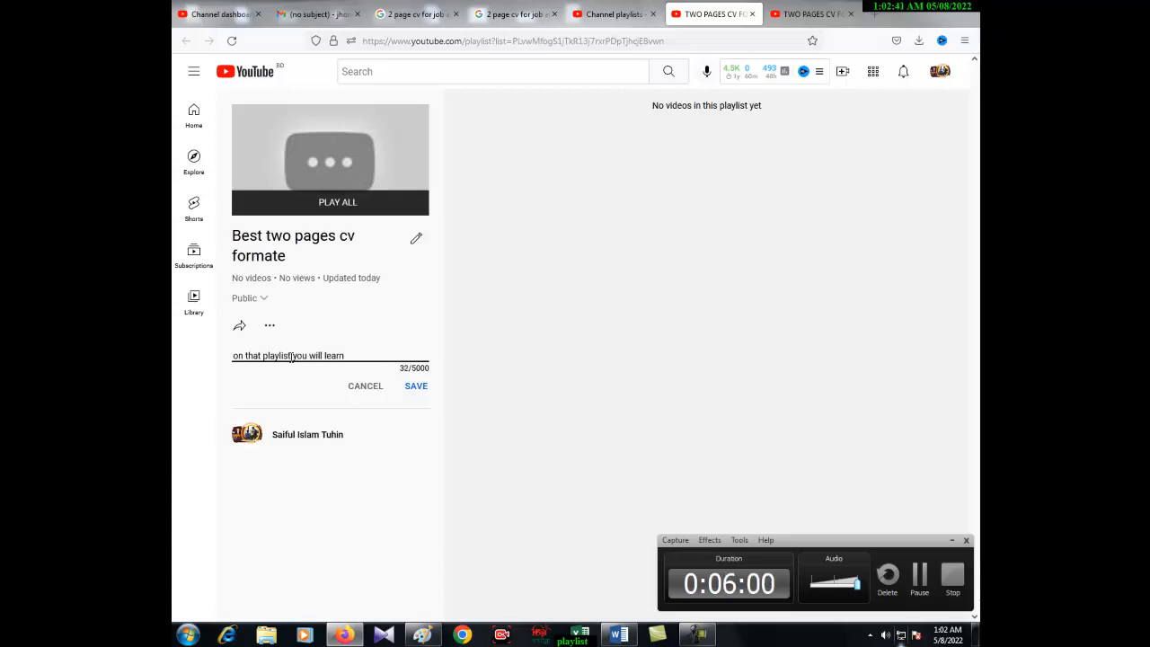
text(n how to create best)
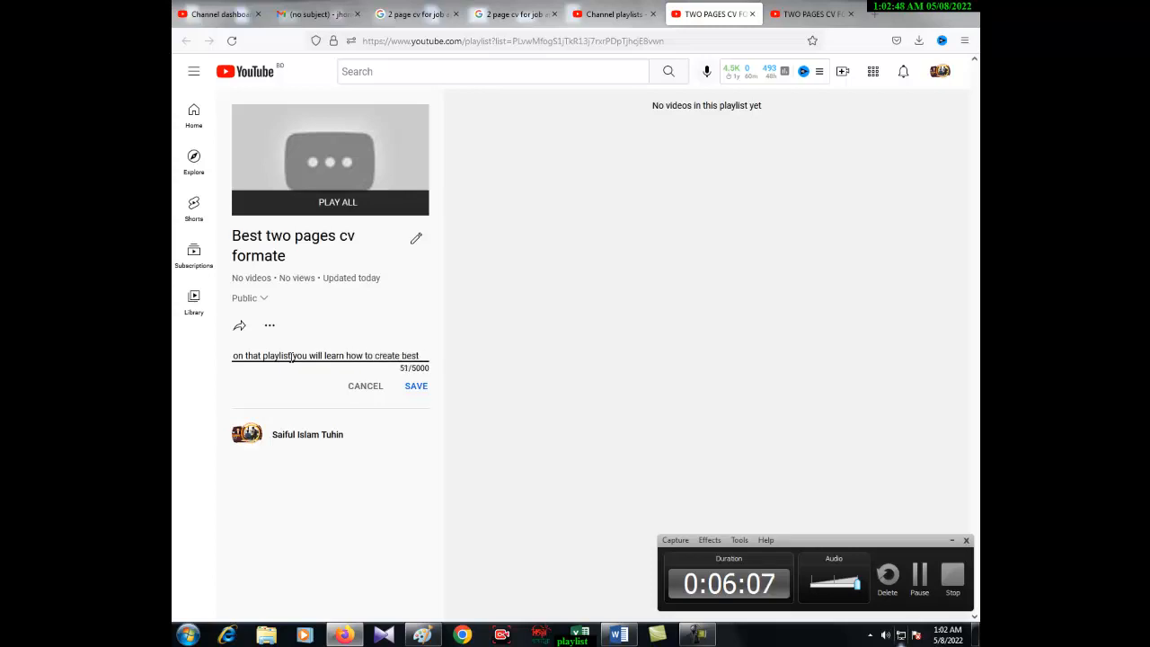
text( two)
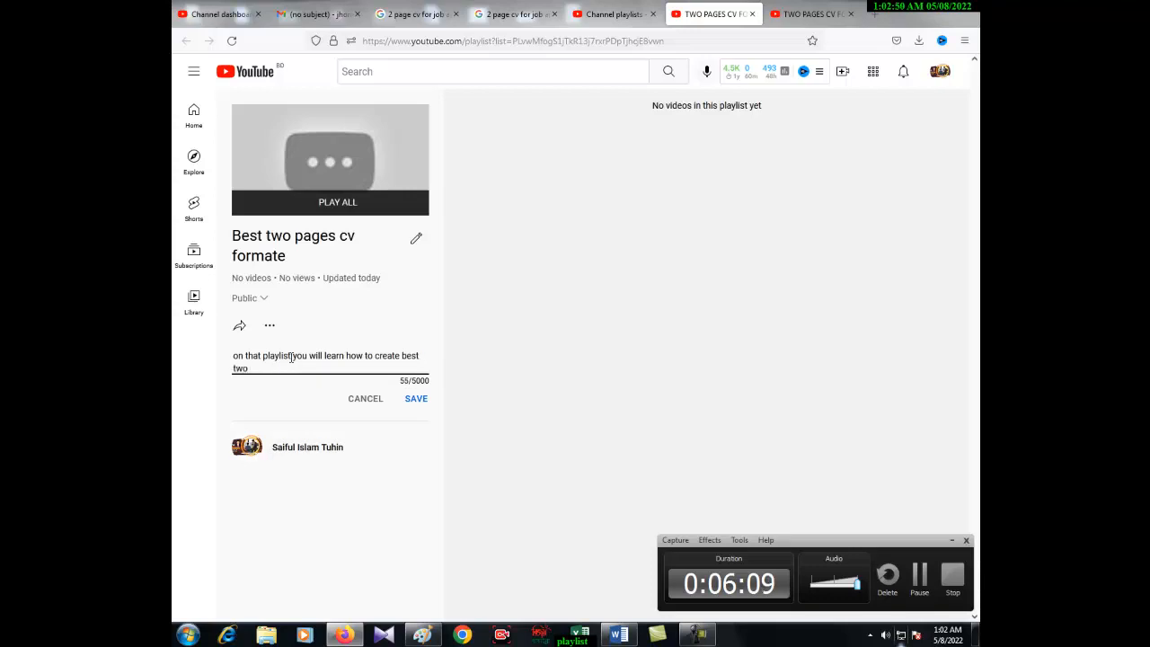
text( page cv, one)
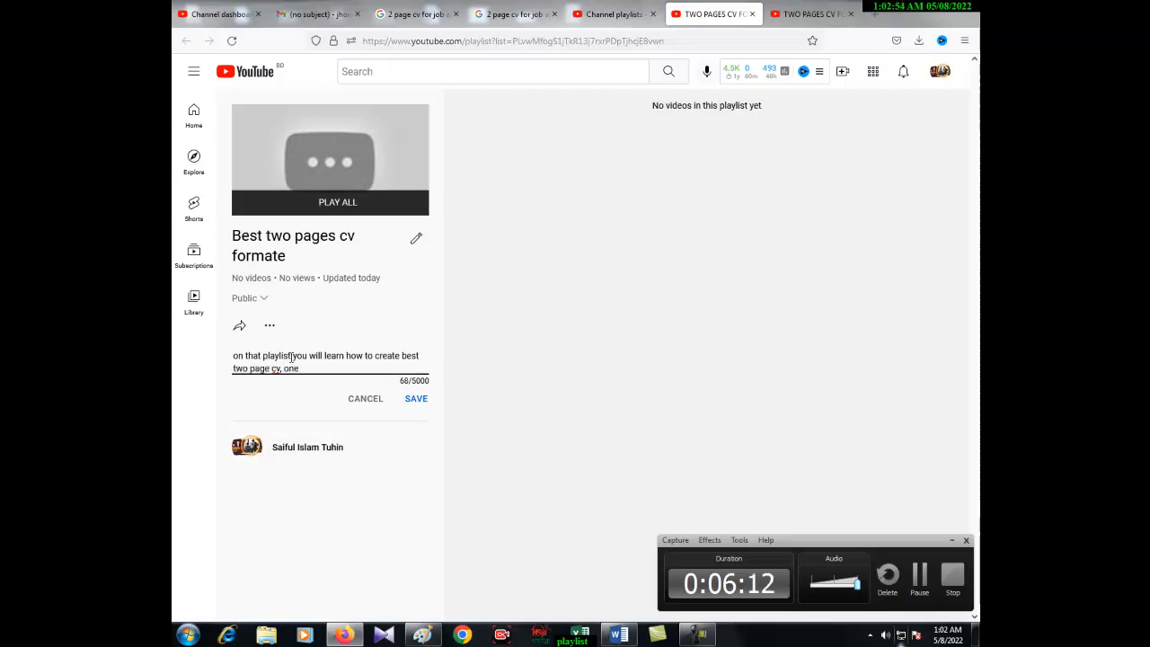
text( pages cv, )
text(sma)
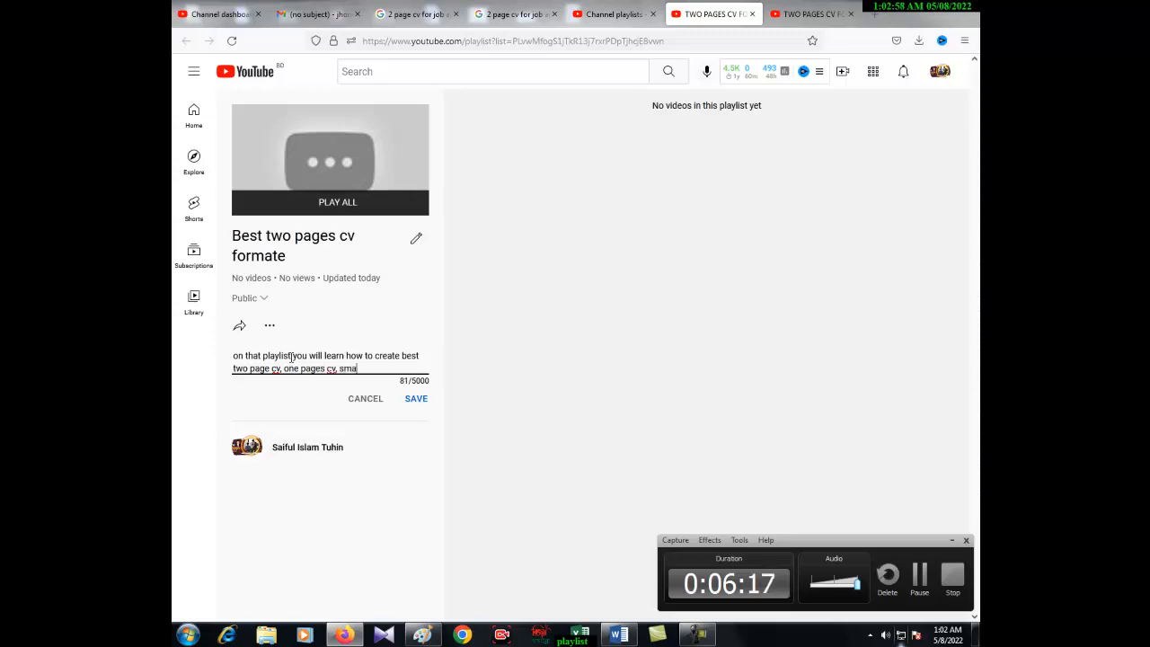
text(rt cv, for all kinds)
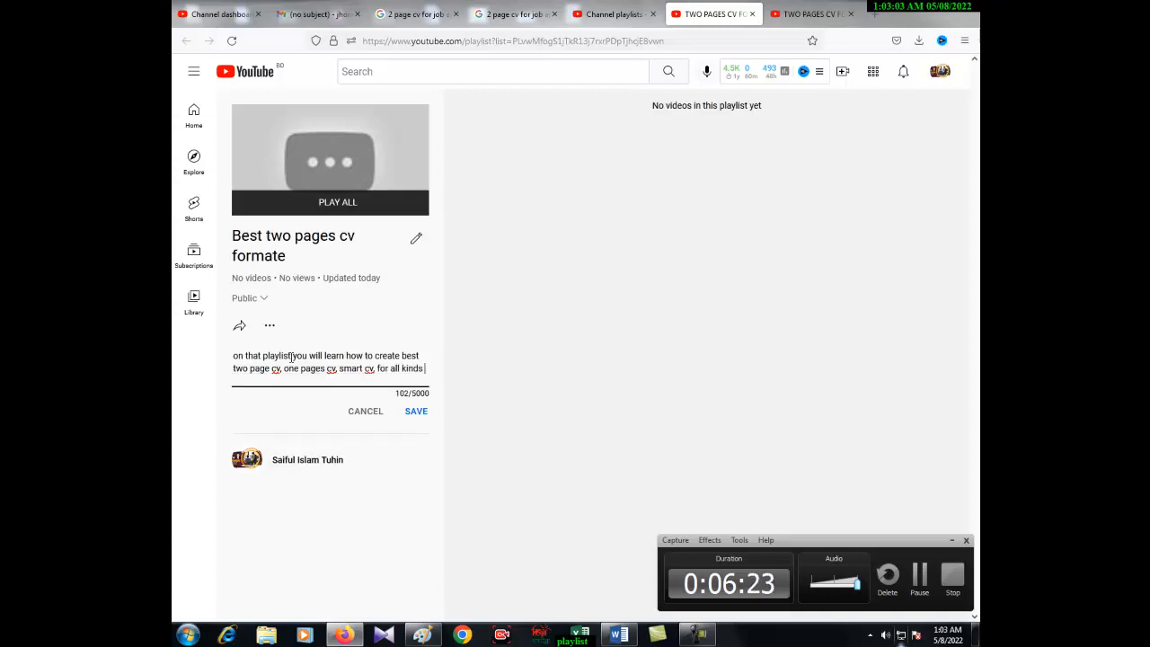
text( of job intervid)
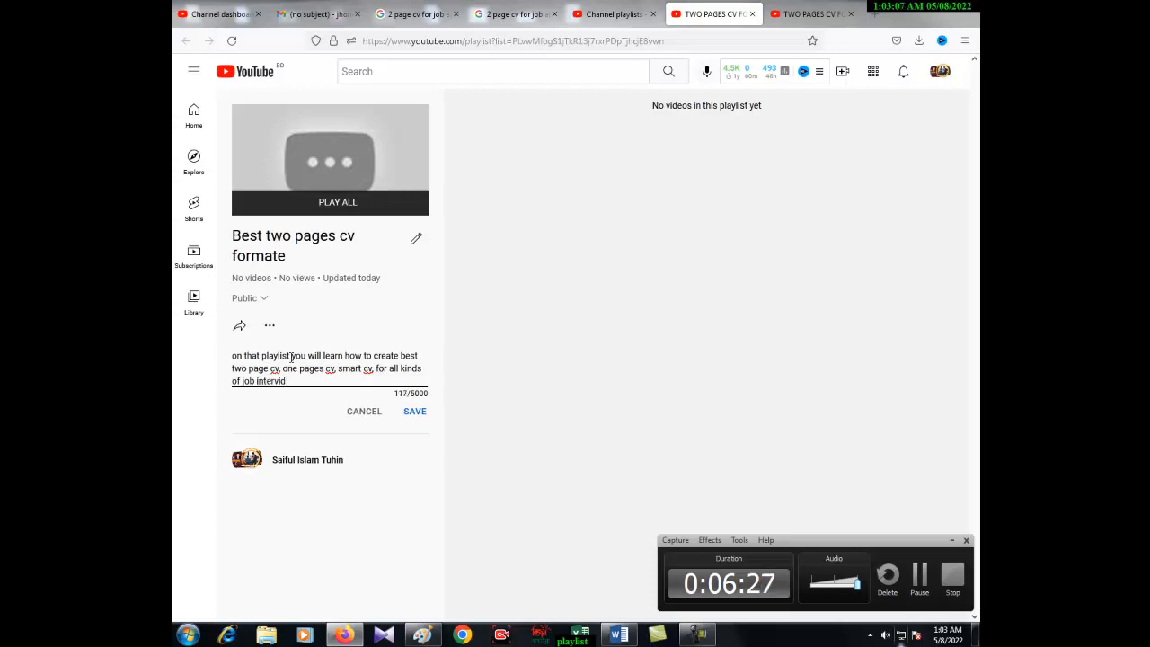
text(ew.)
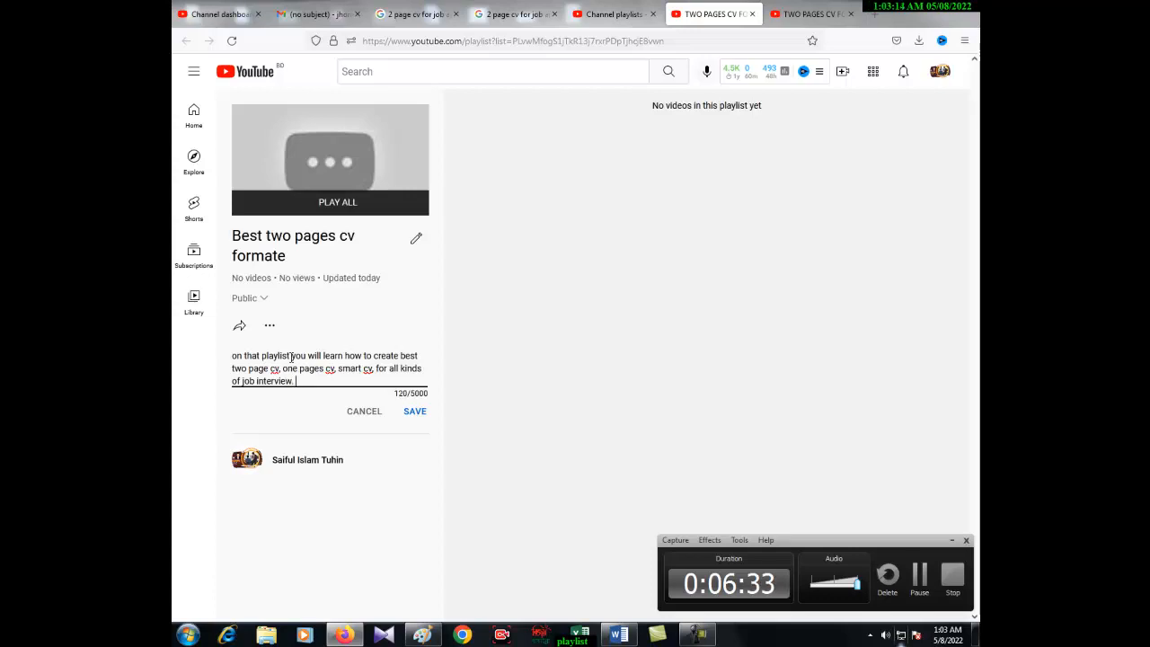
Step: Continue the playlist description with "and i try to make my tutorial with easy methods as like water"
text( and i try)
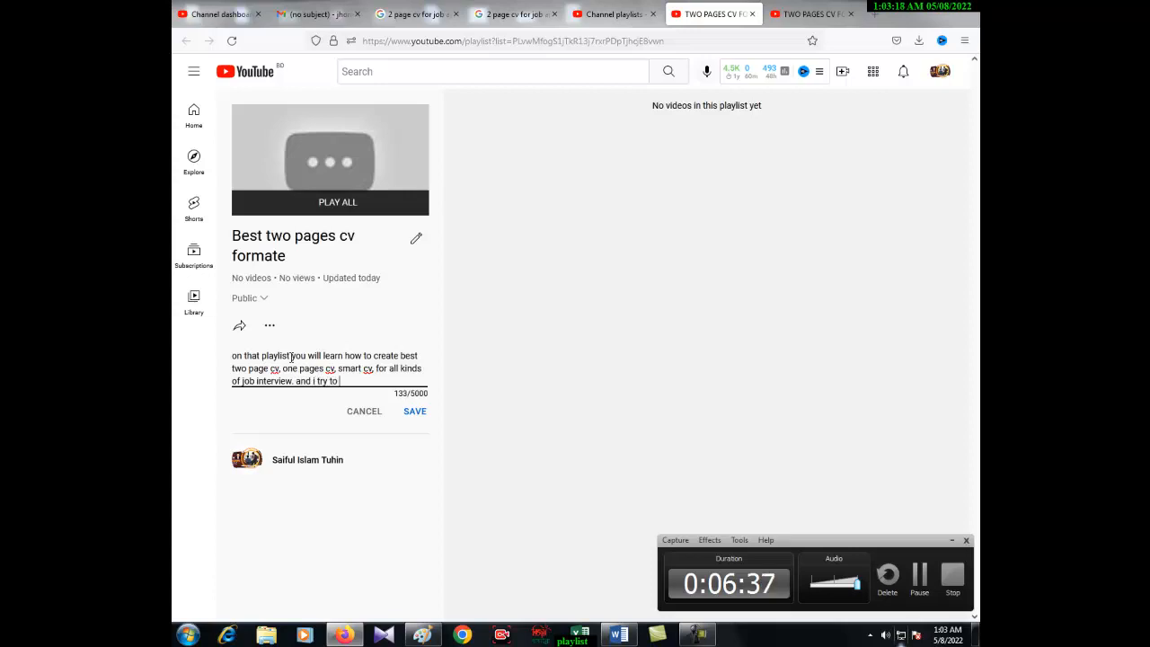
text( to make my tutorial)
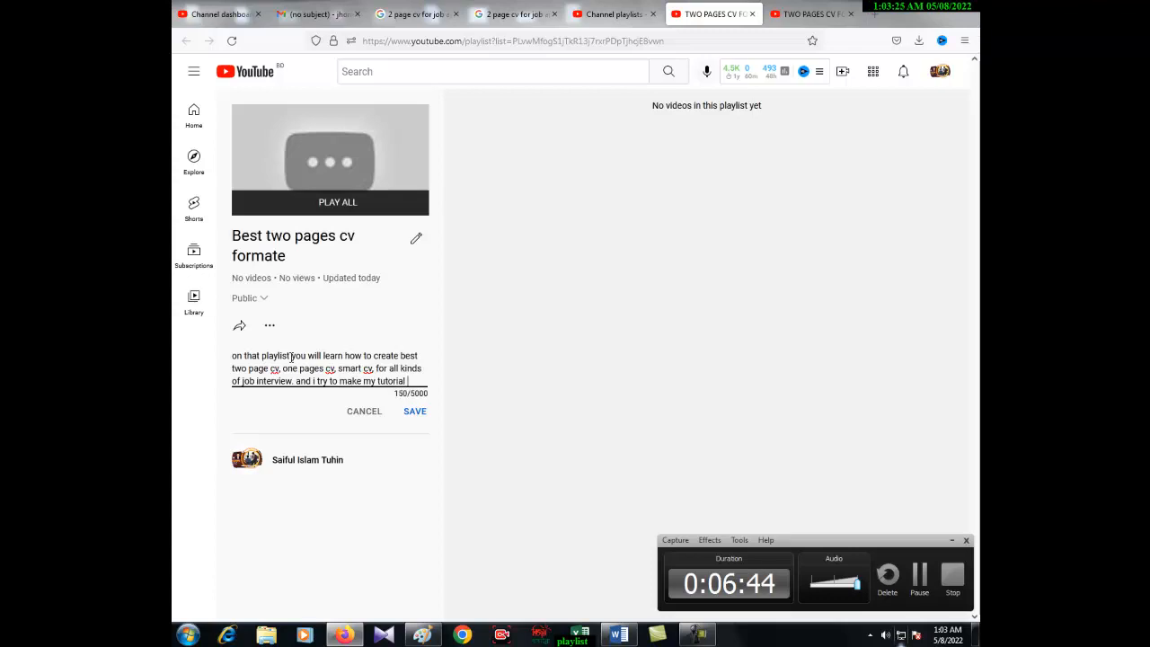
text(with)
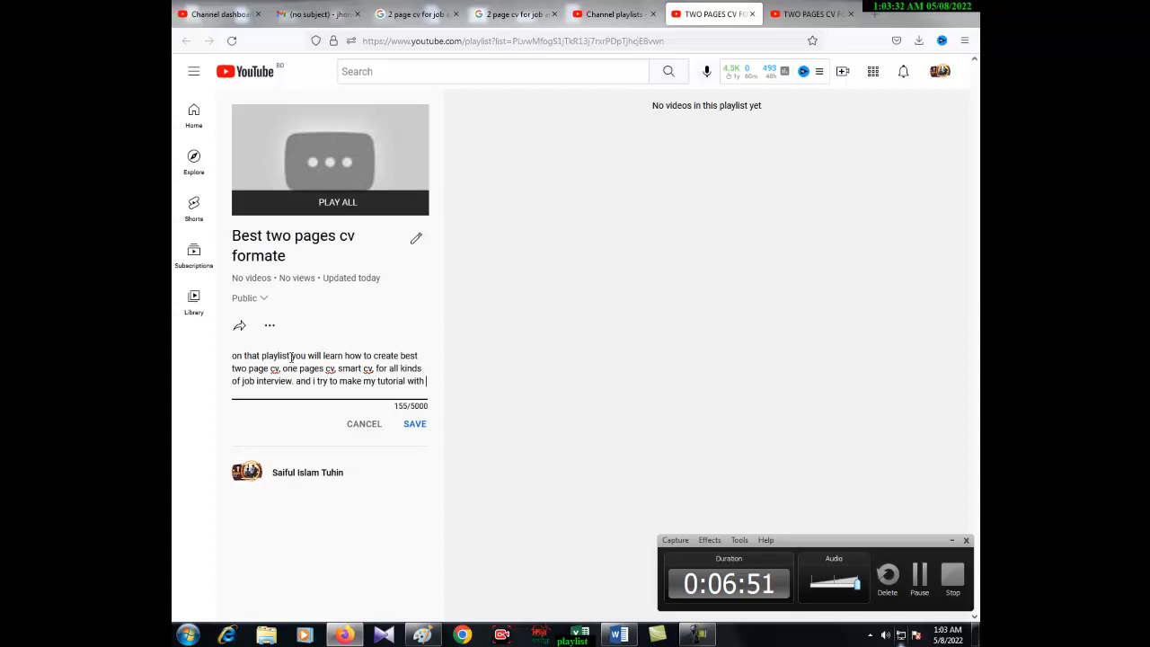
text(asy as like water)
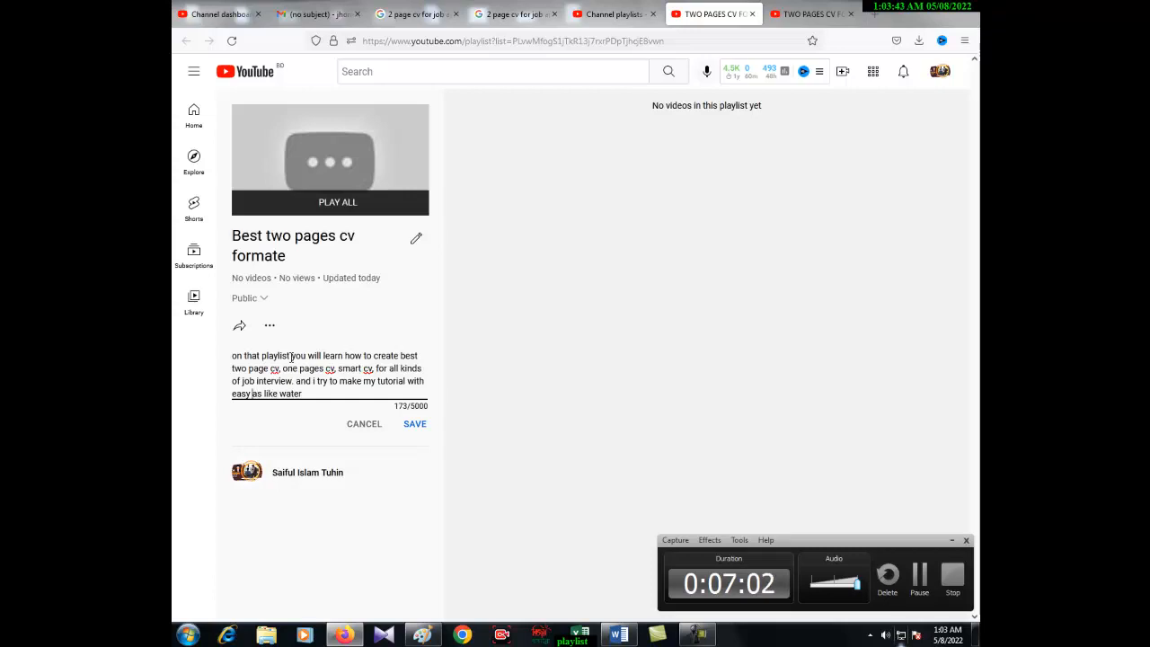
text(methood)
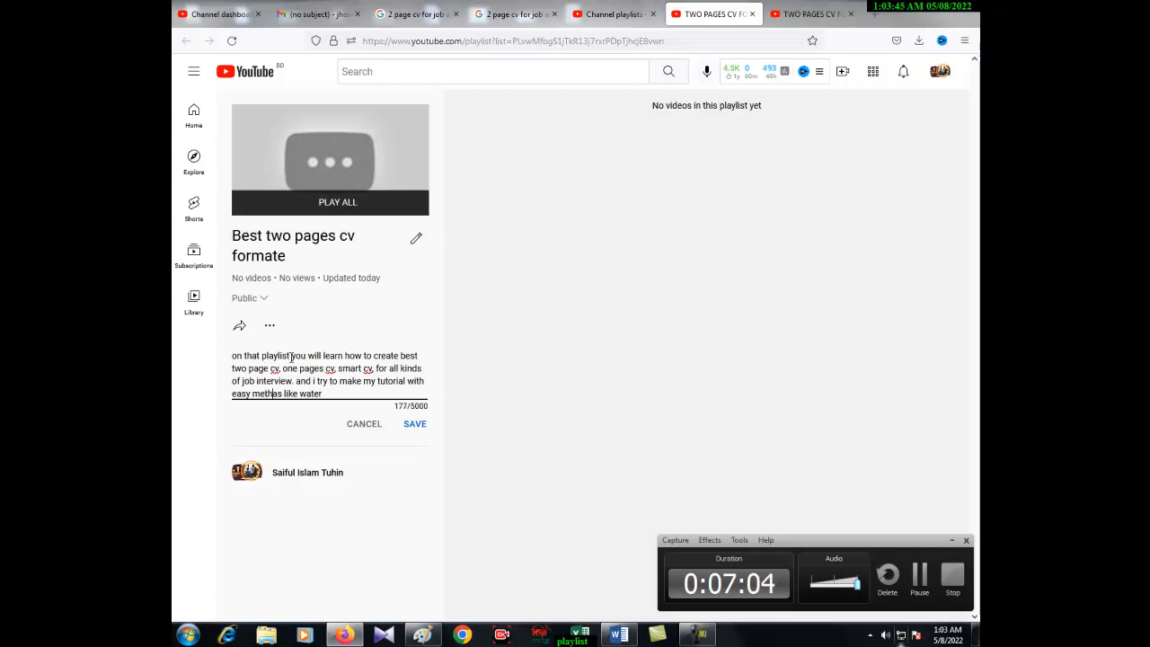
key(BackSpace)
key(BackSpace)
key(BackSpace)
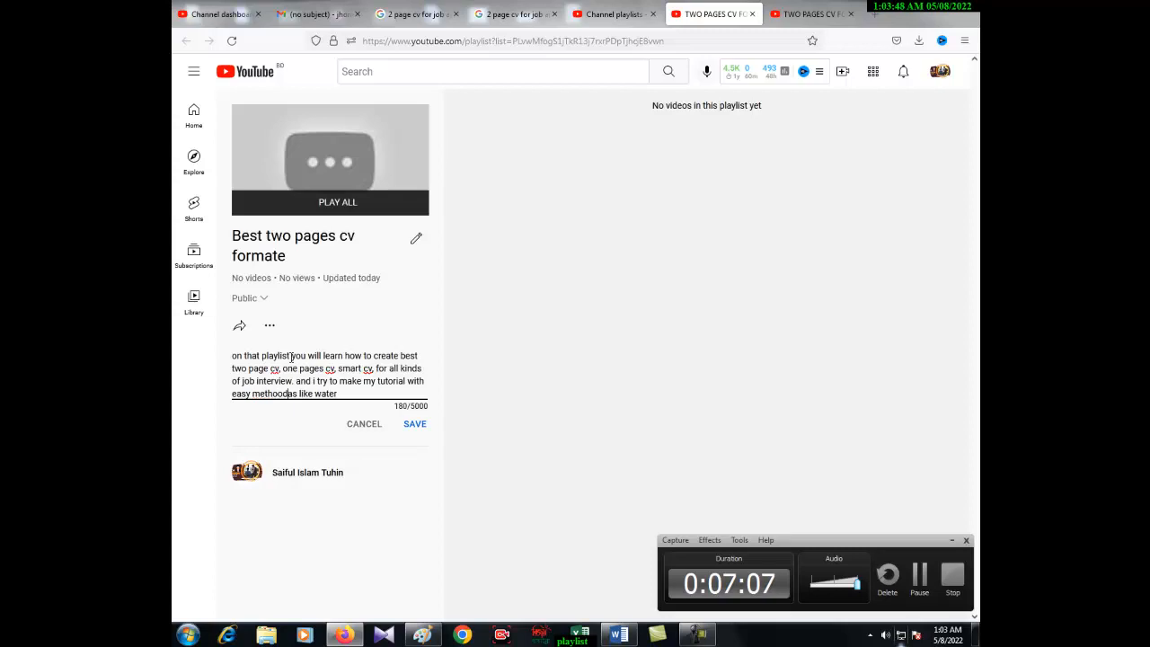
text(ds a)
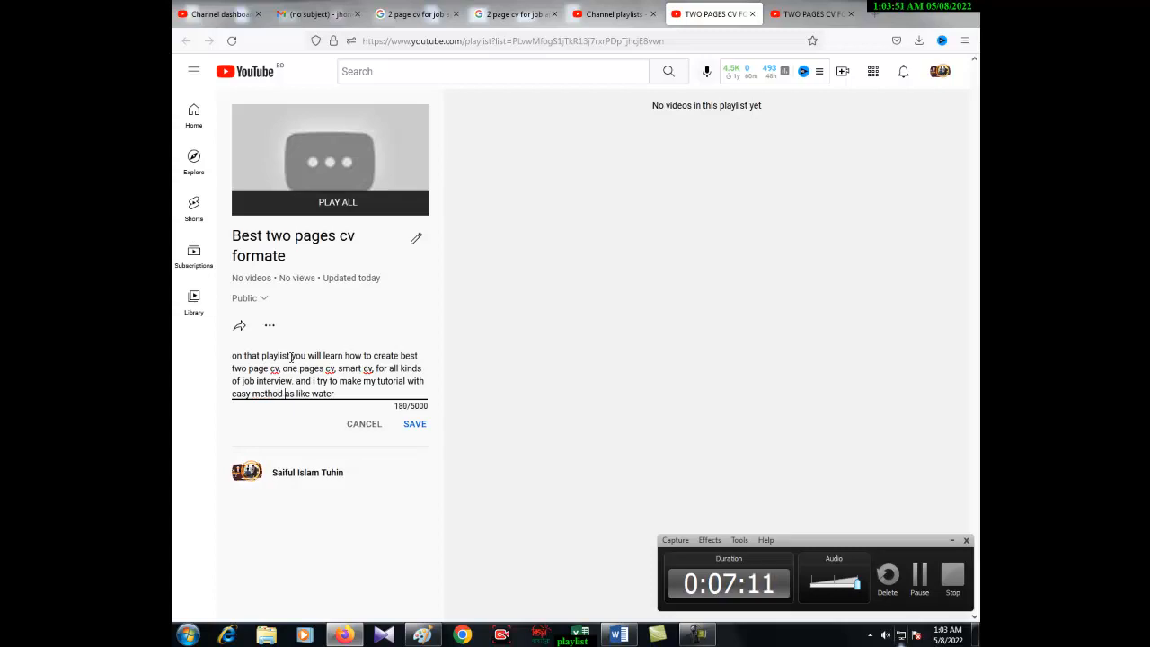
text(s)
key(Right)
key(Right)
key(Right)
key(Right)
key(Right)
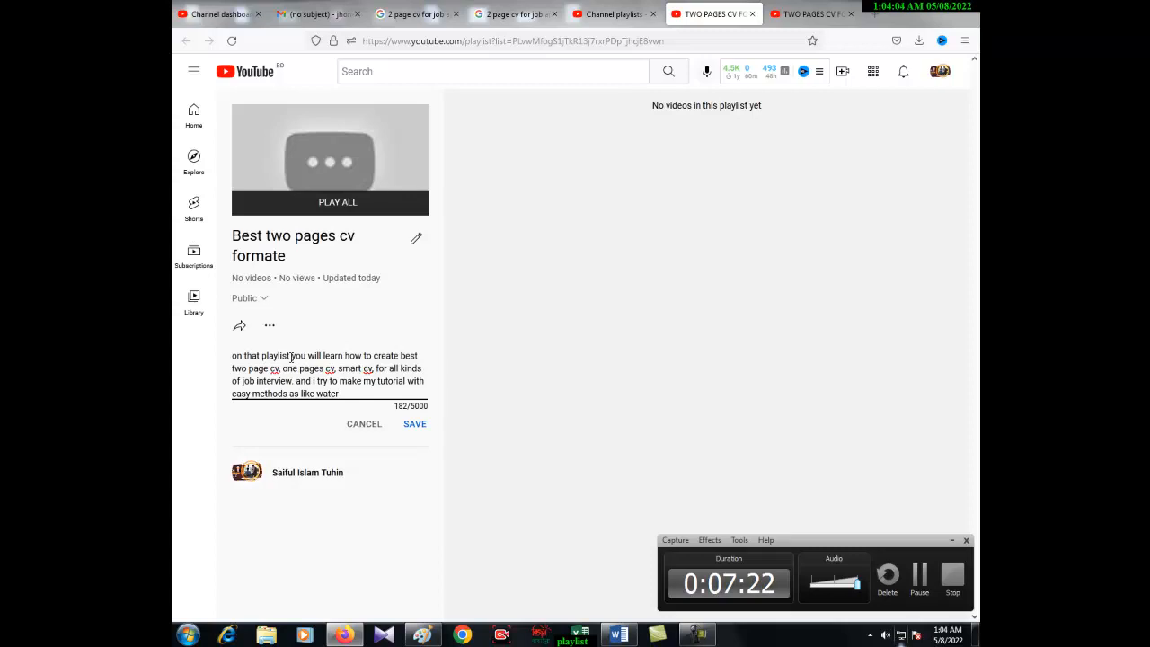
Step: Finish the description with "and hope that you will learn how to create best tow pages cv for your job."
key(BackSpace)
text(hope that you wil)
text(l learn )
text(how to )
text(create)
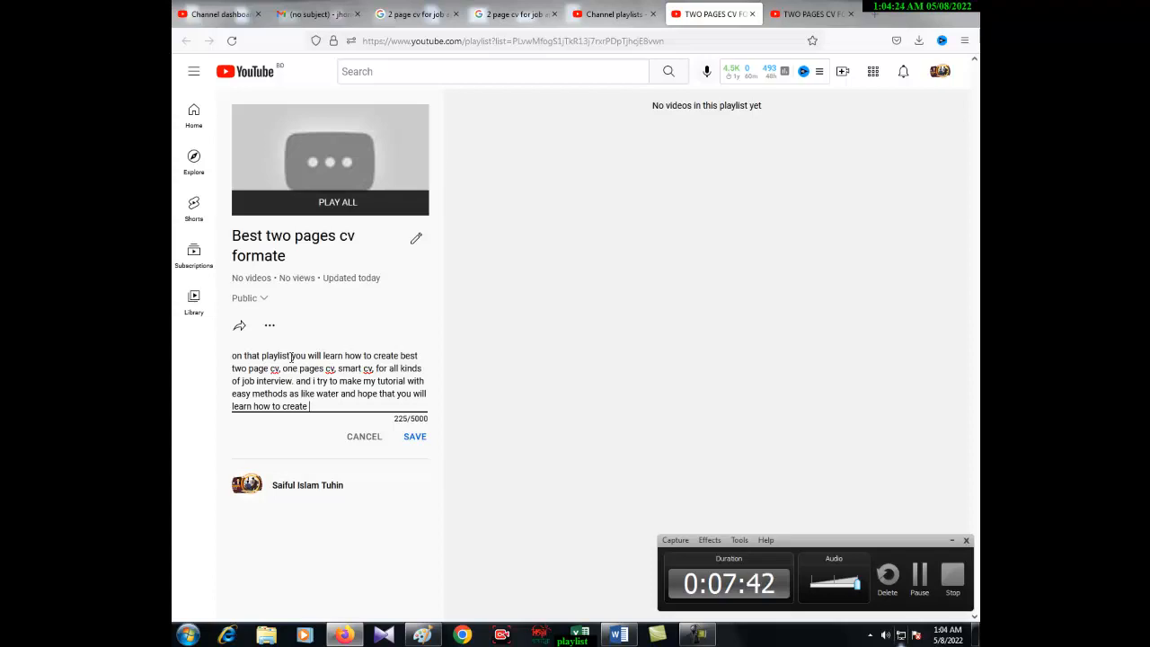
text(best tow pages cv for your )
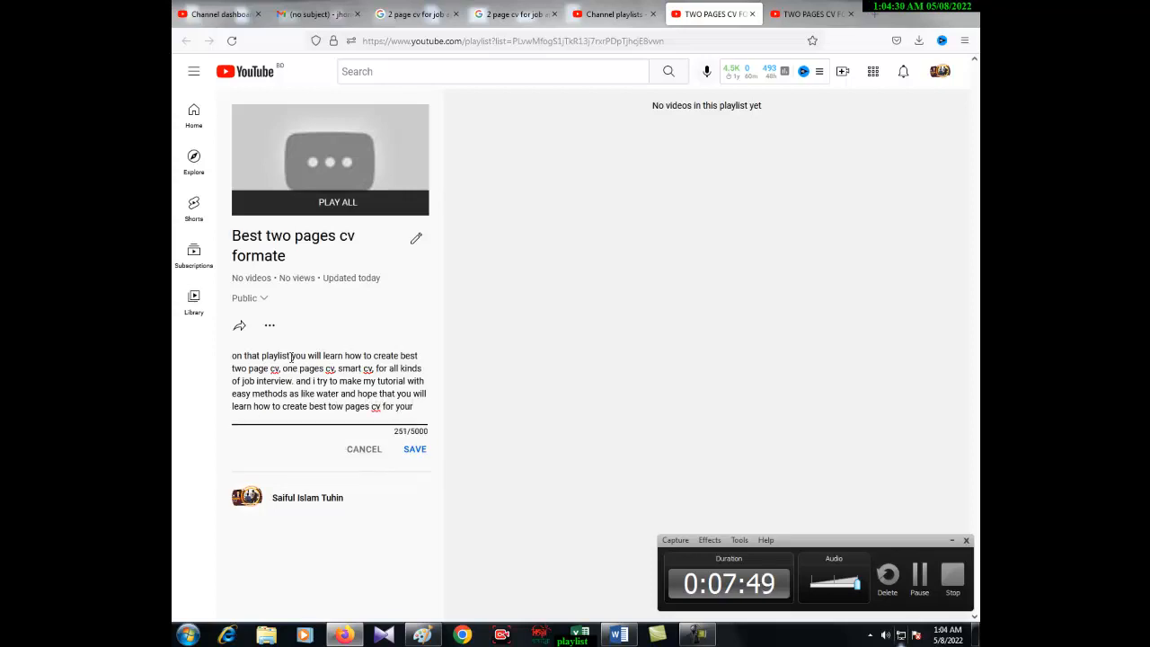
text(job)
text(.)
Step: Insert "cv formate etc" after "smart cv," in the playlist description
text(cv )
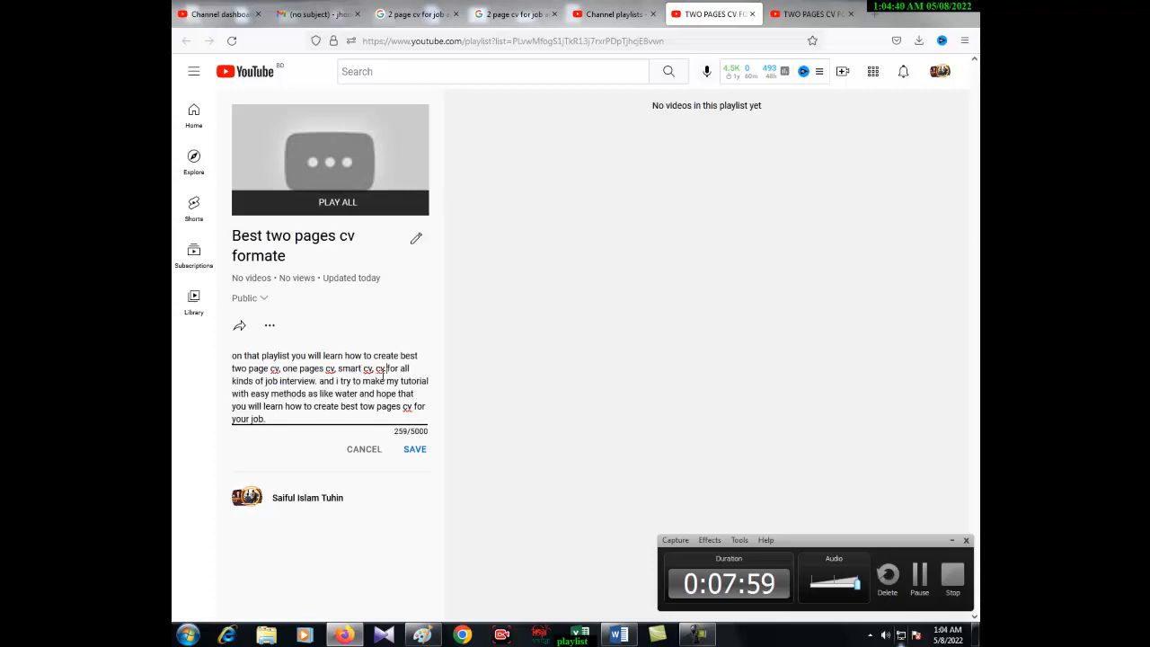
text(formate)
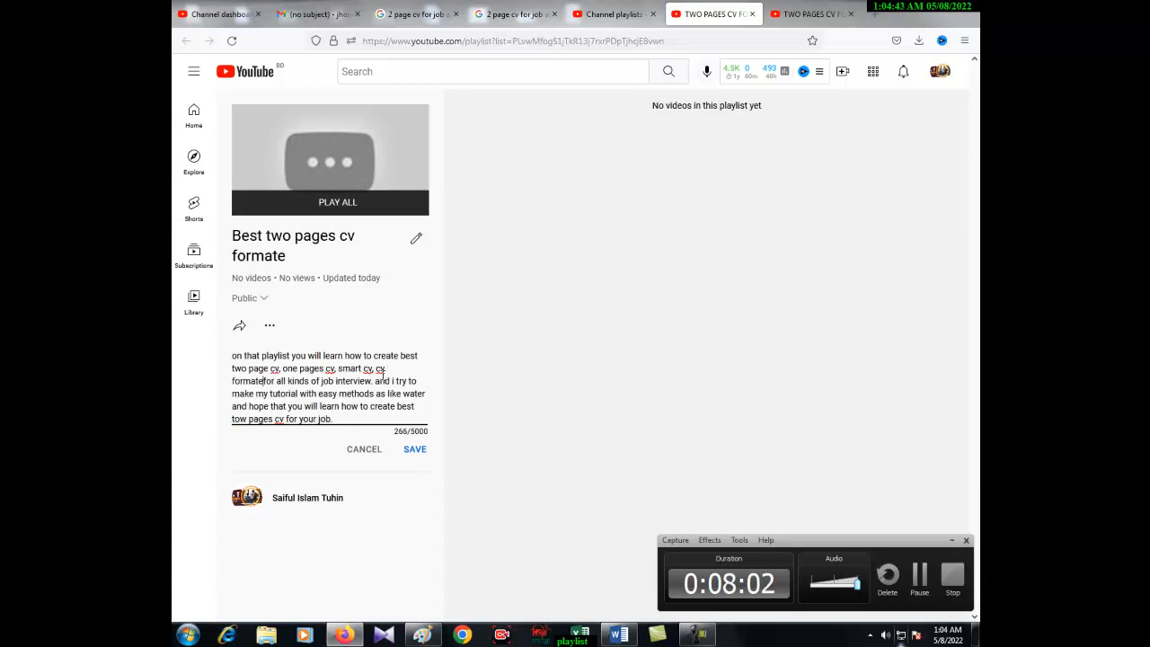
text( etc)
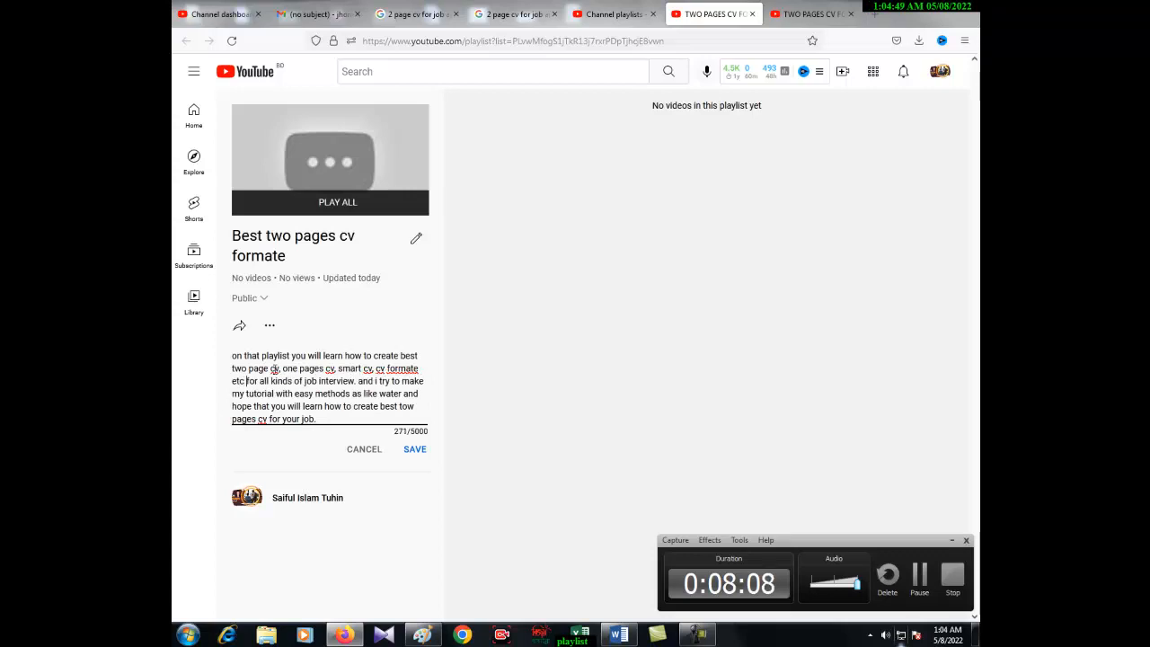
Step: Correct the description's spelling by replacing the first four "cv" with "CV" and "formate" with "format"
right_click(274, 369)
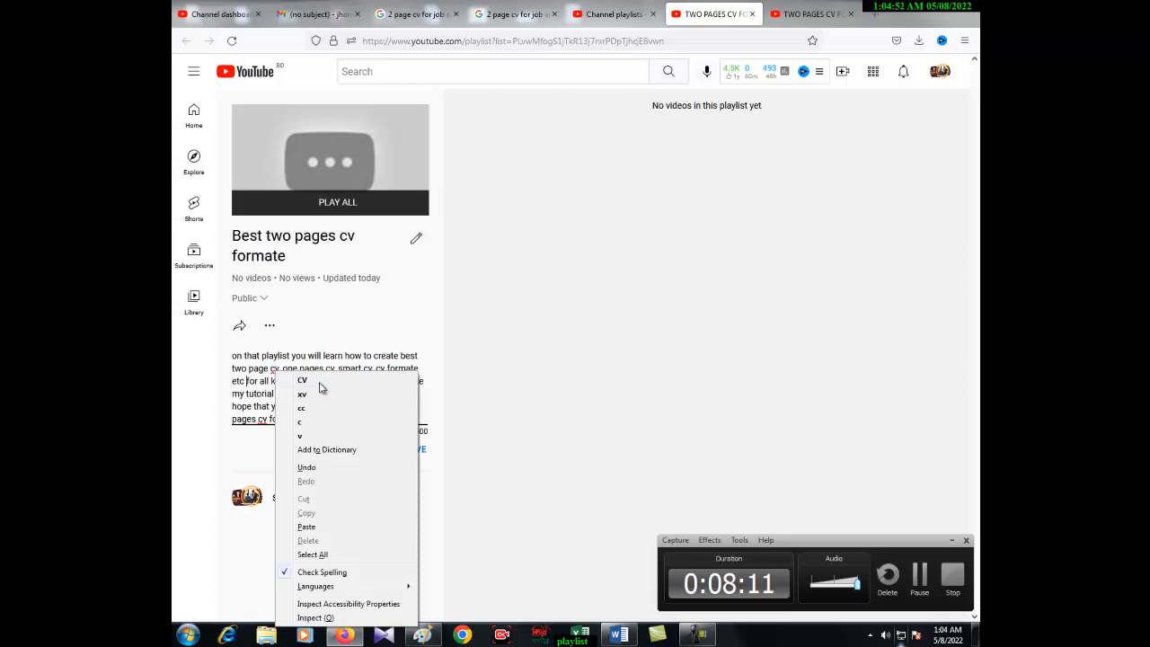
click(322, 385)
right_click(330, 368)
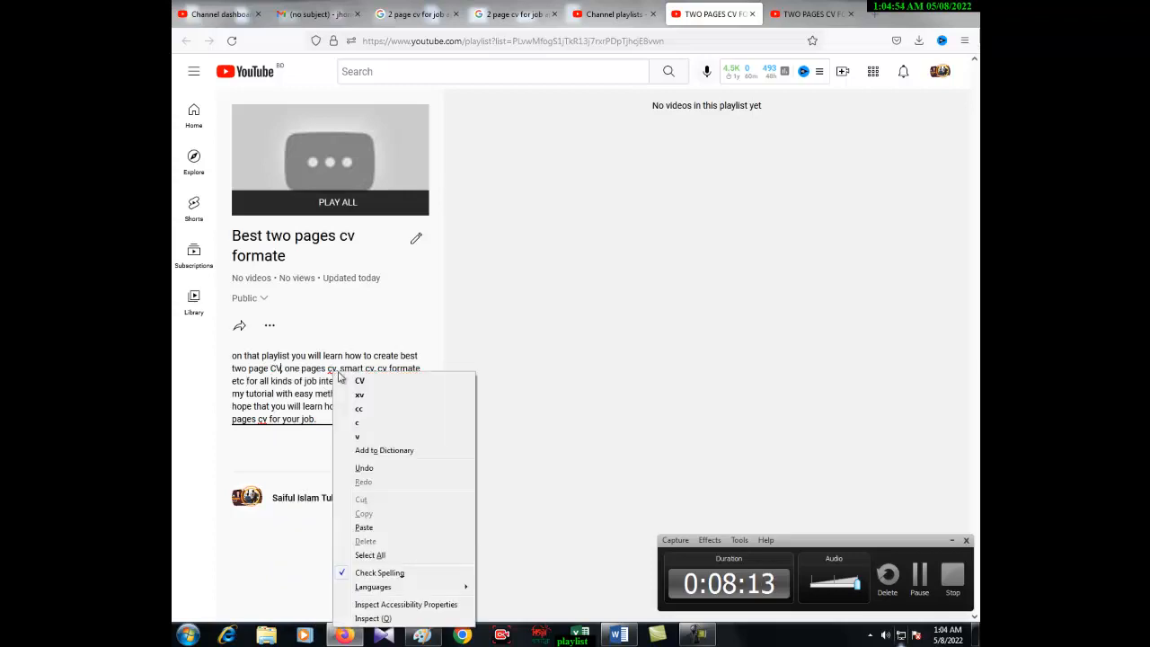
click(364, 385)
right_click(382, 369)
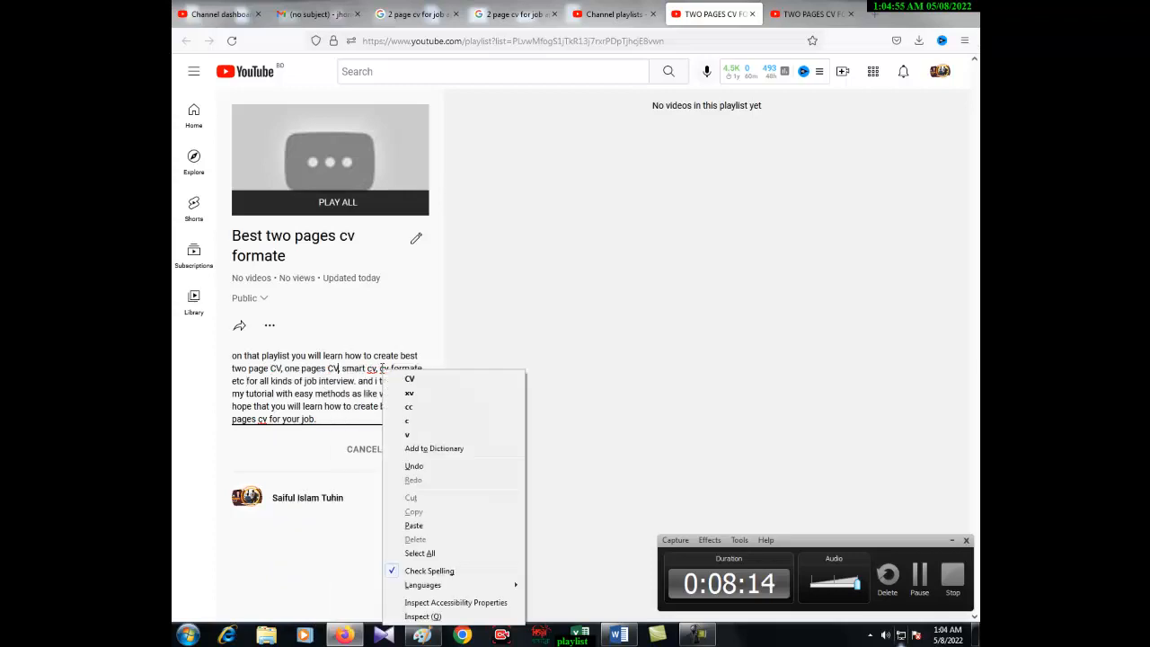
click(400, 383)
right_click(375, 373)
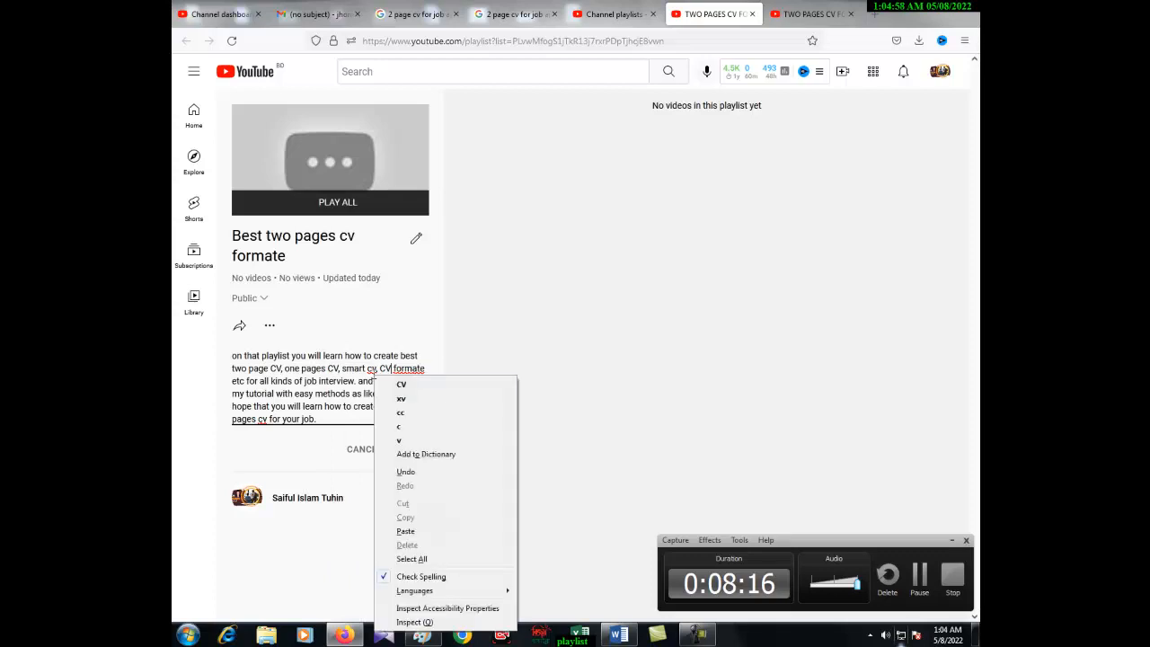
click(401, 385)
right_click(418, 370)
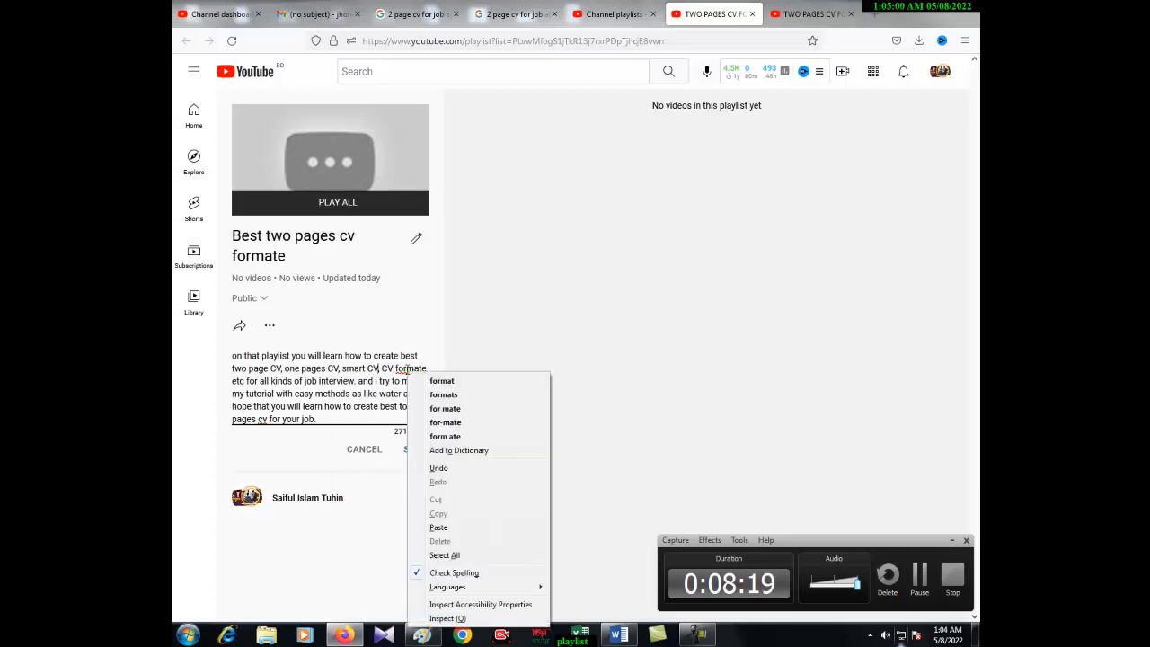
click(435, 382)
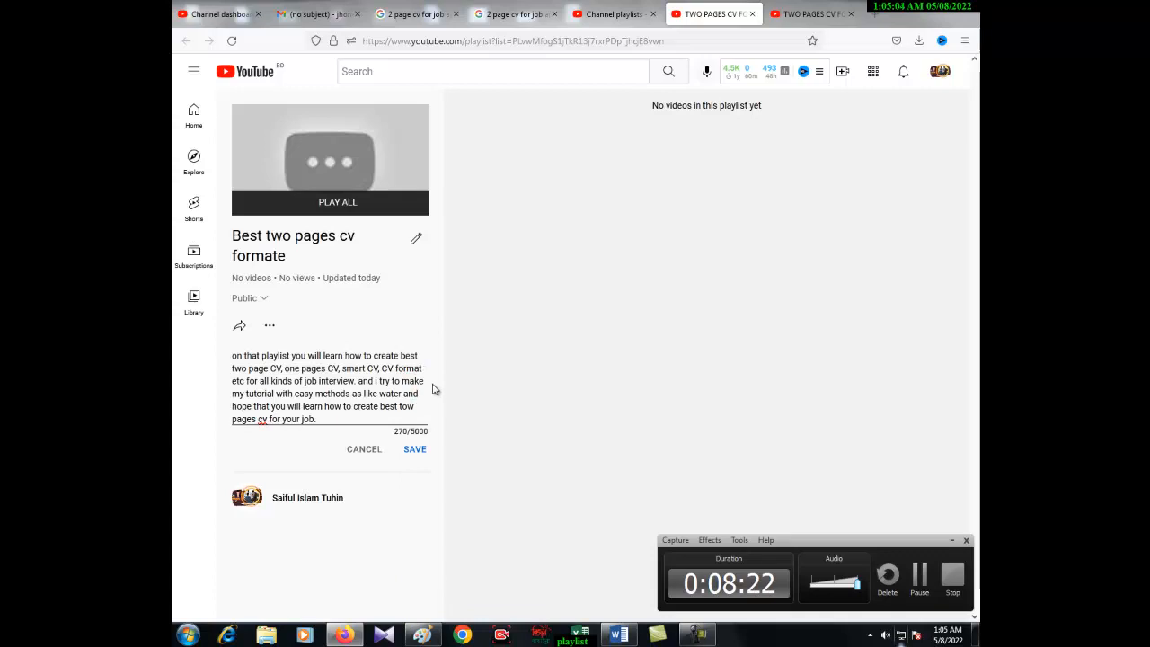
click(908, 574)
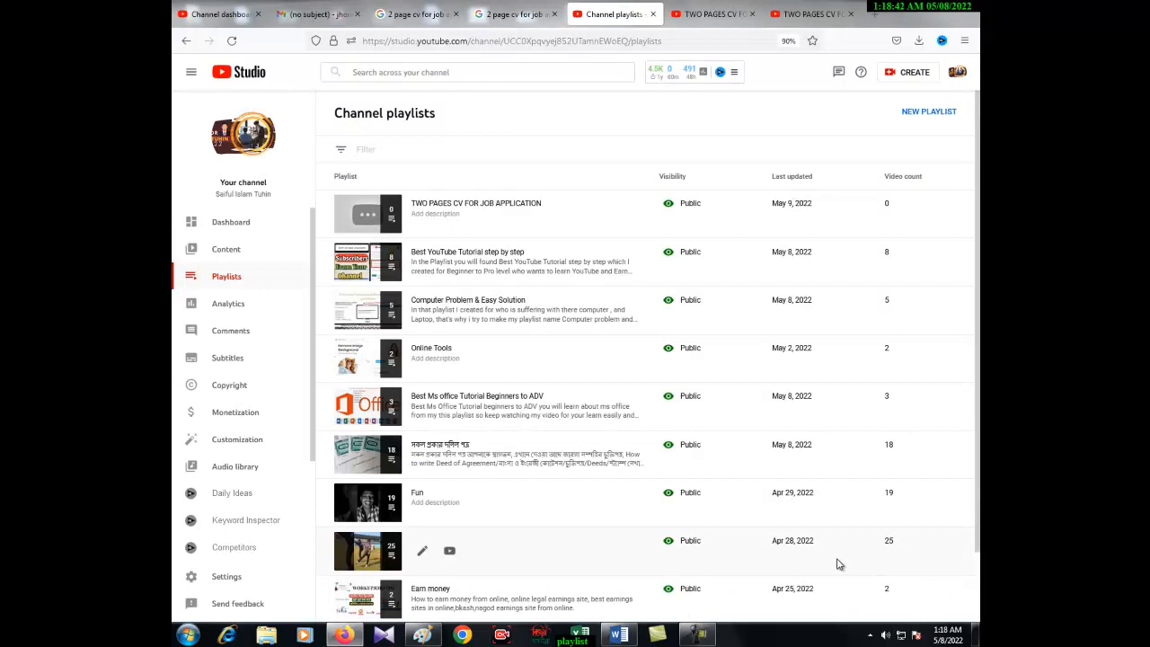
click(702, 634)
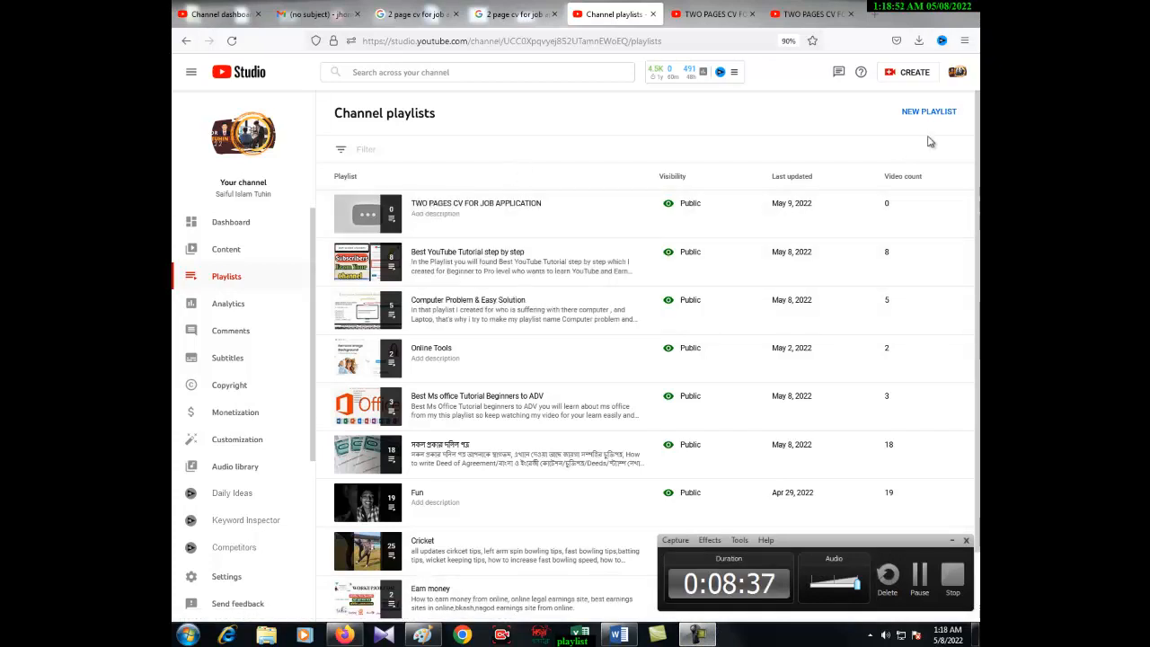
Step: Open the public channel page and look through its created playlists for the new CV playlist
click(957, 73)
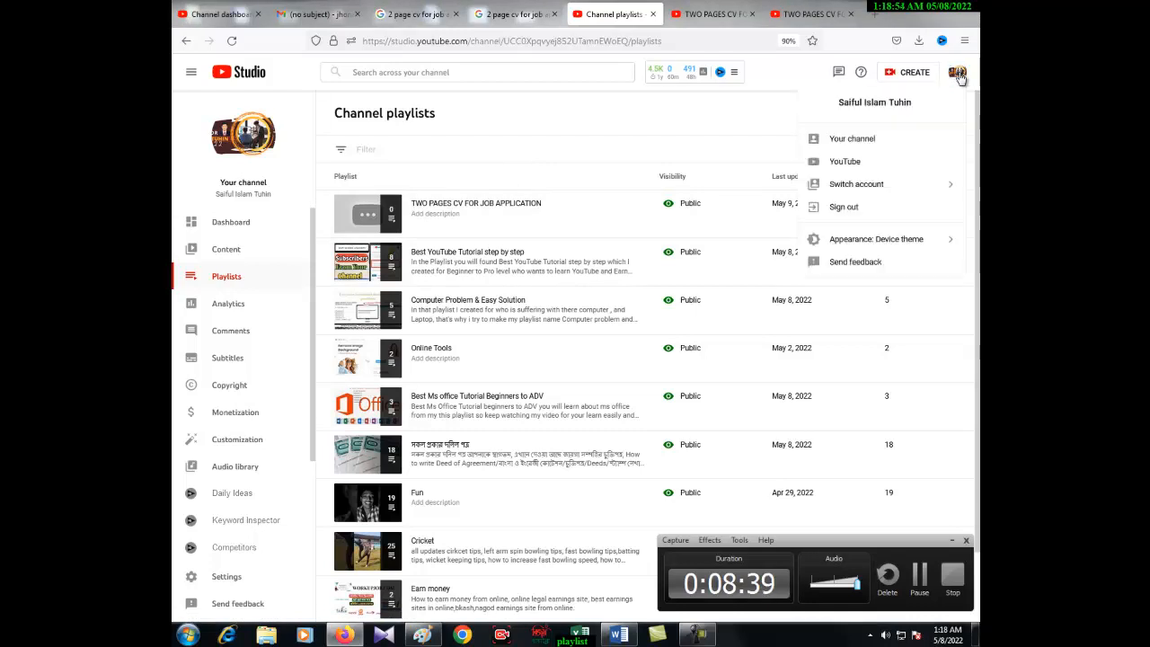
click(859, 144)
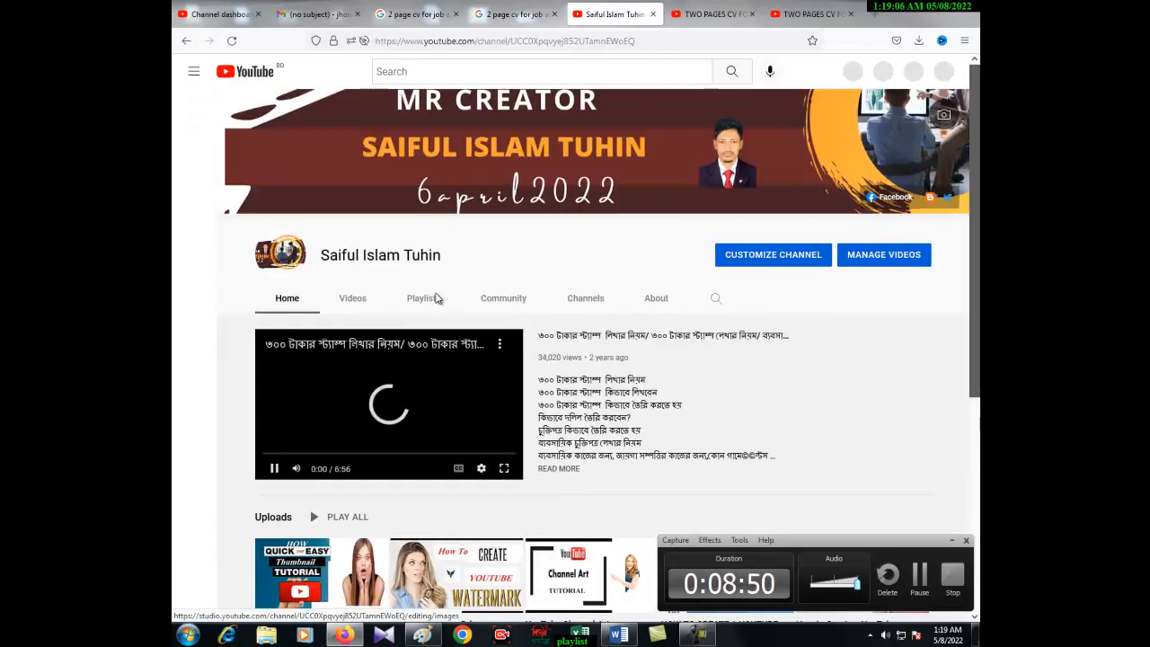
click(435, 302)
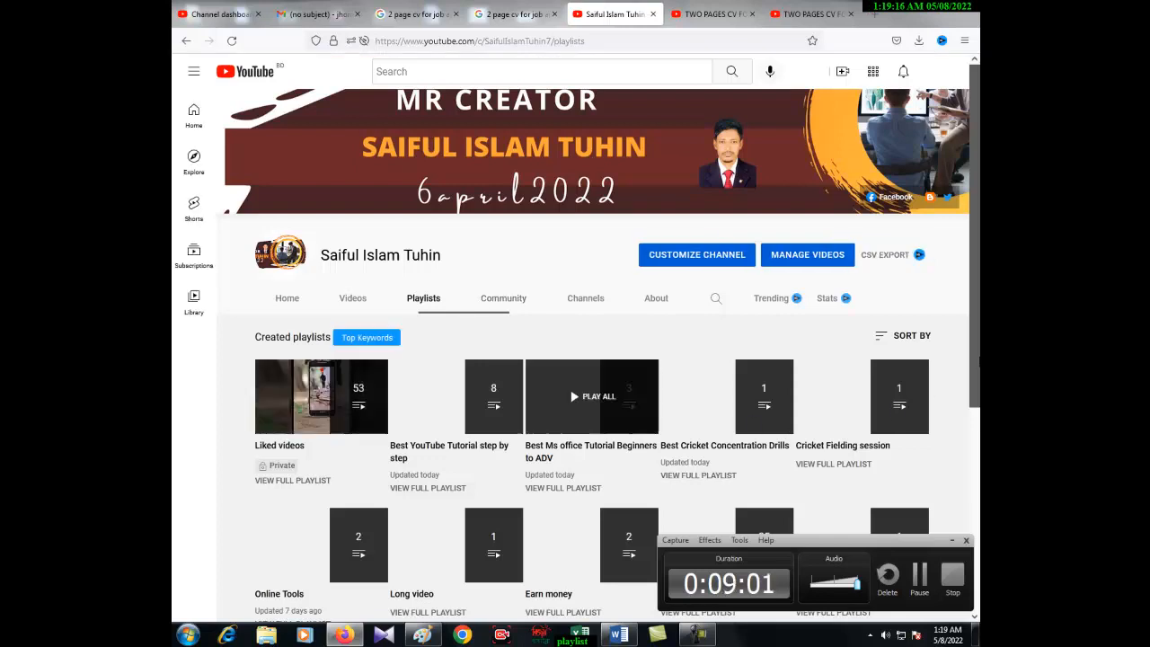
drag(978, 343, 966, 308)
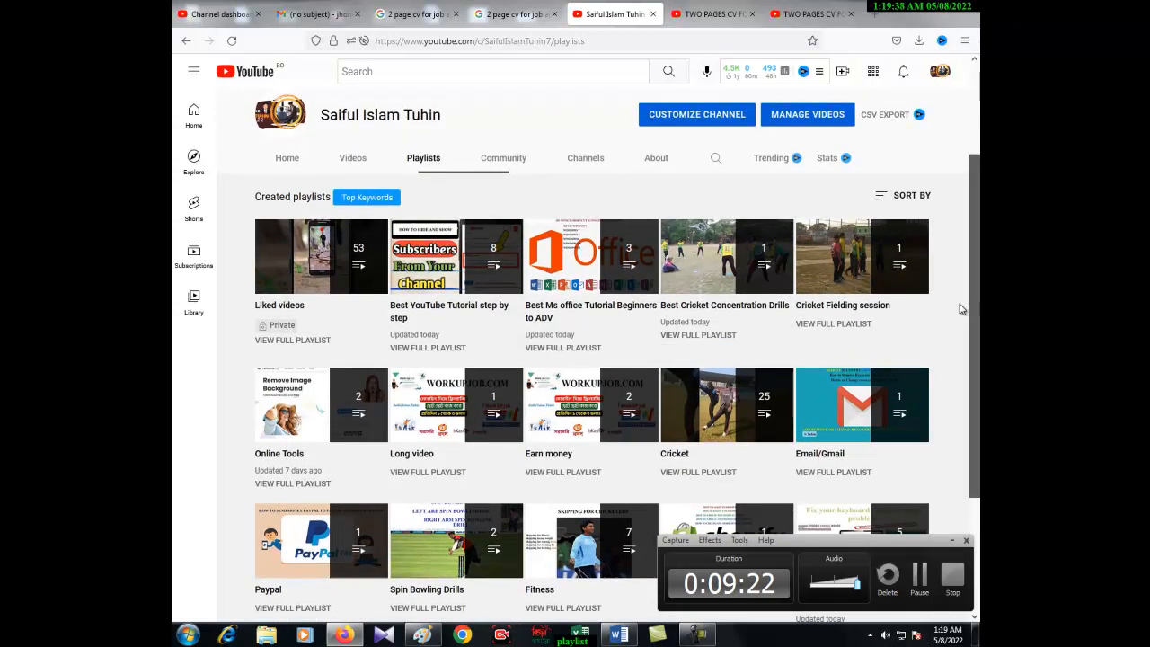
Step: Save the edited description of the "Best two pages cv formate" playlist and close the channel page's browser tab
click(712, 14)
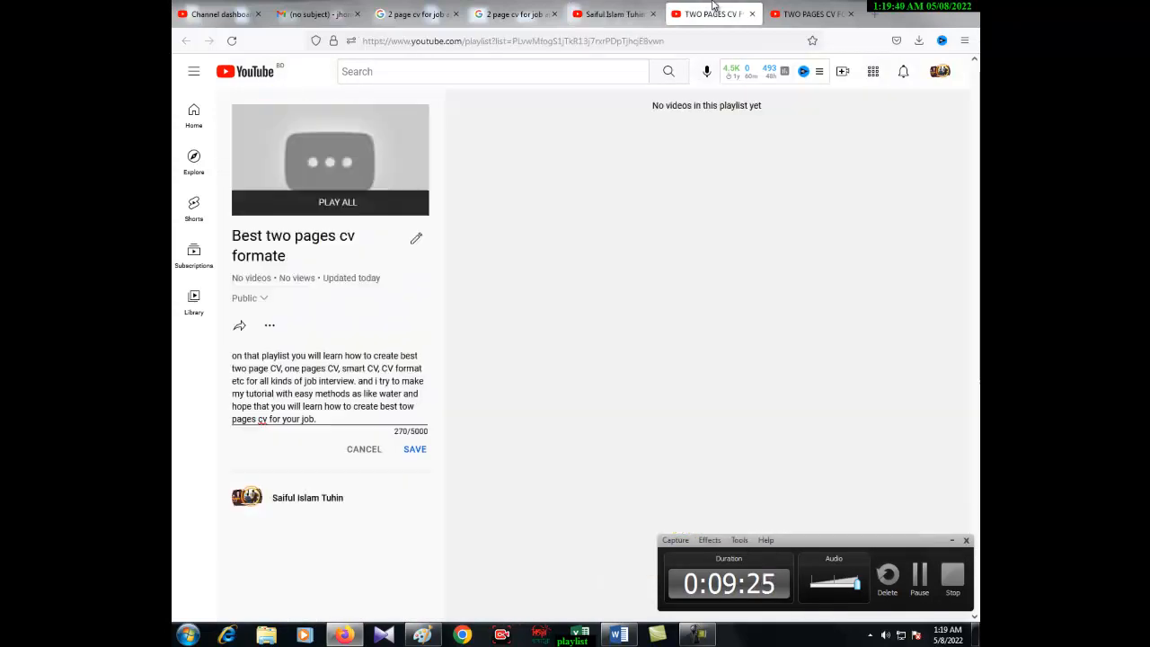
click(416, 449)
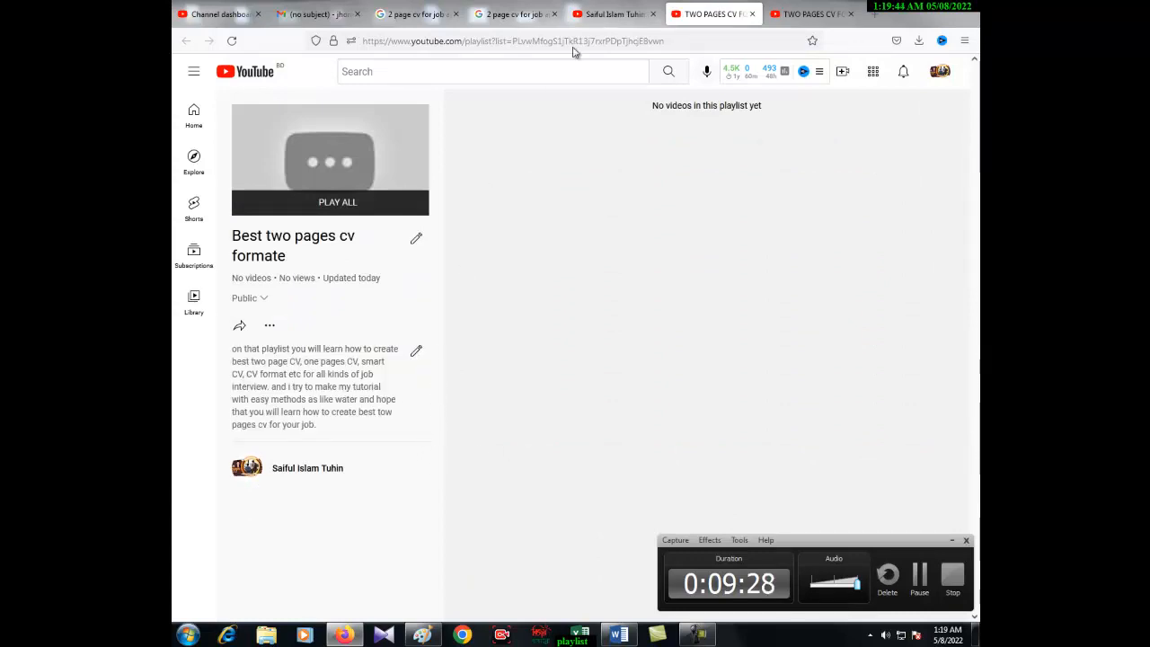
click(654, 15)
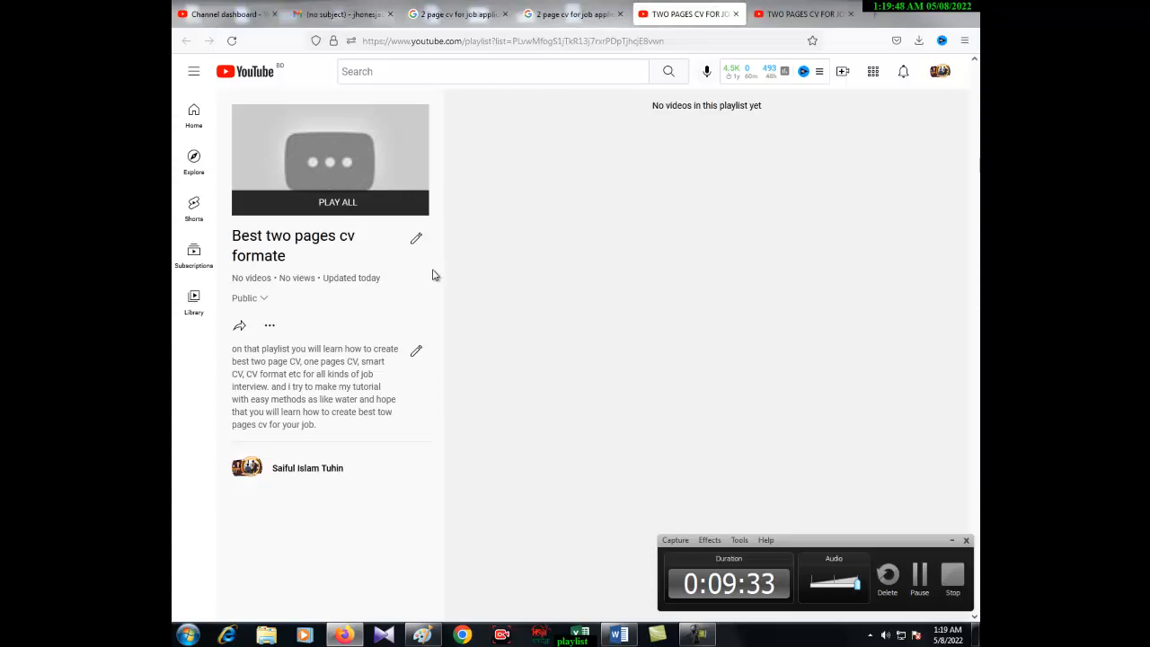
Step: Reopen the channel's created playlists and check them for the saved CV playlist
click(941, 76)
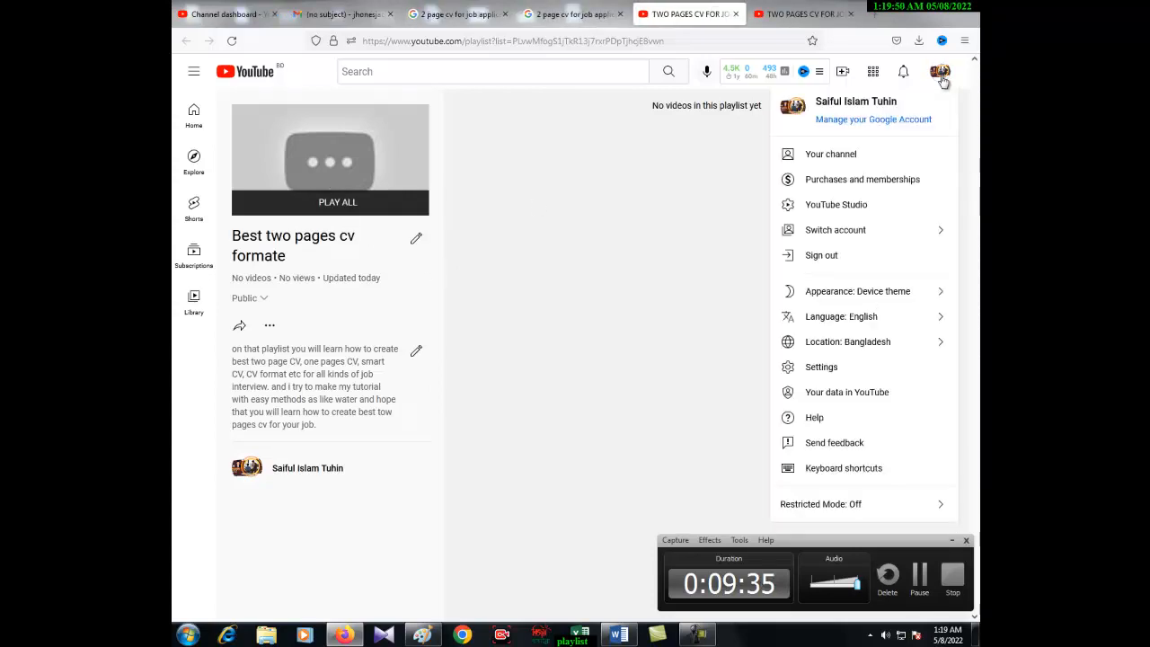
click(850, 160)
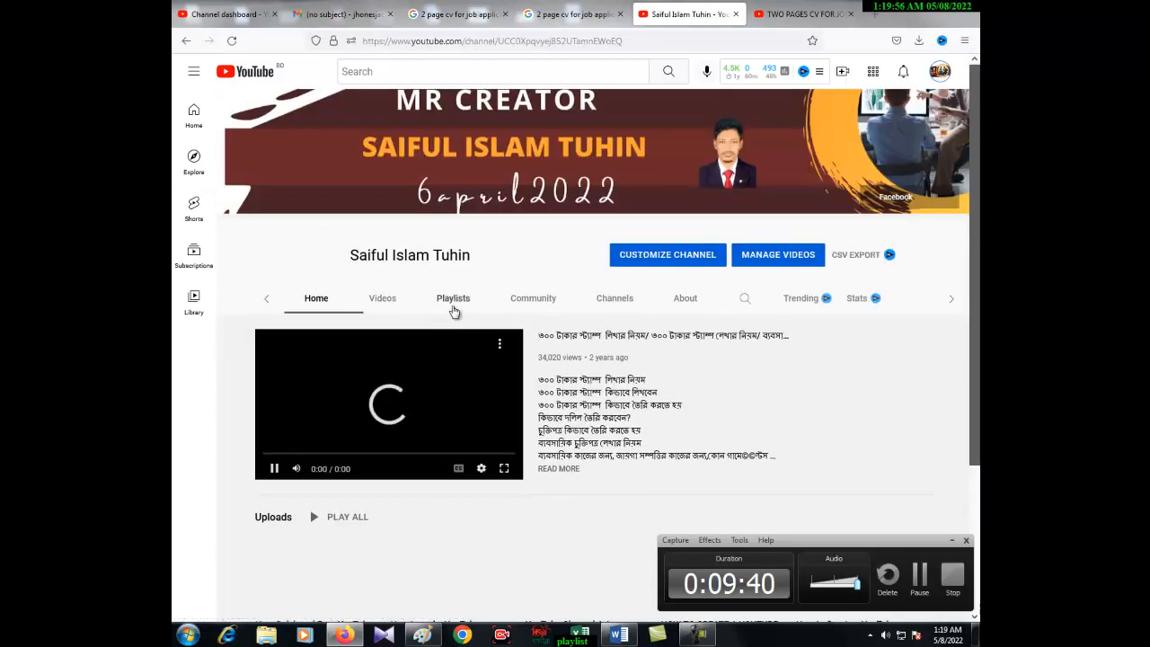
click(453, 307)
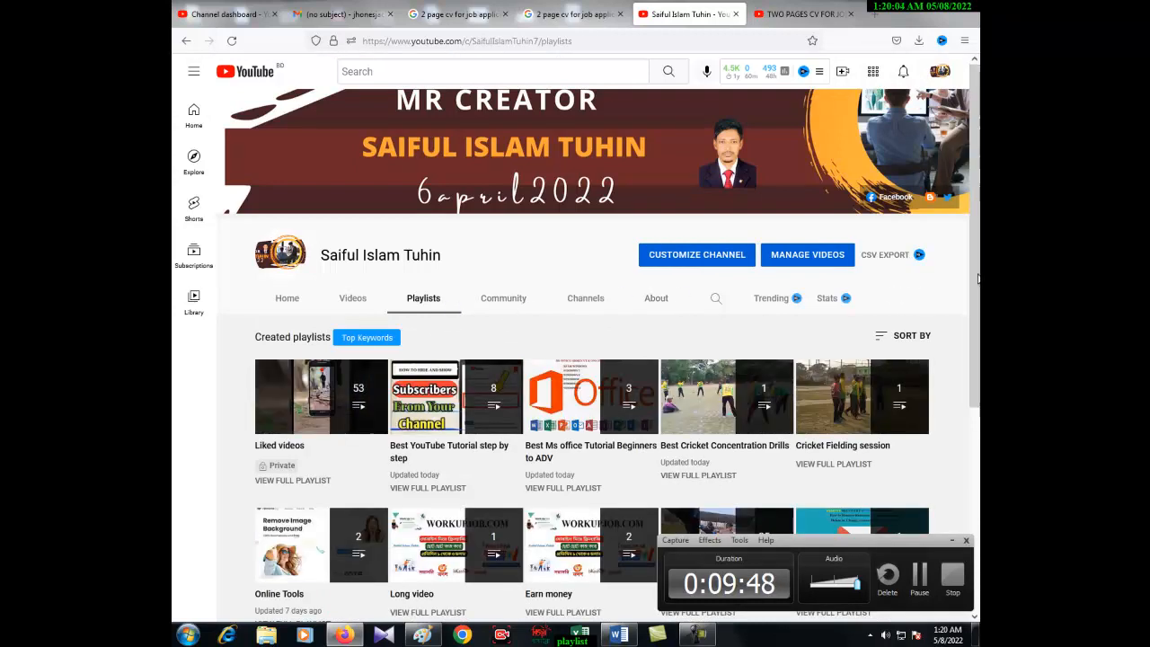
mouse_move(978, 283)
mouse_down()
mouse_move(979, 442)
mouse_move(976, 292)
mouse_up()
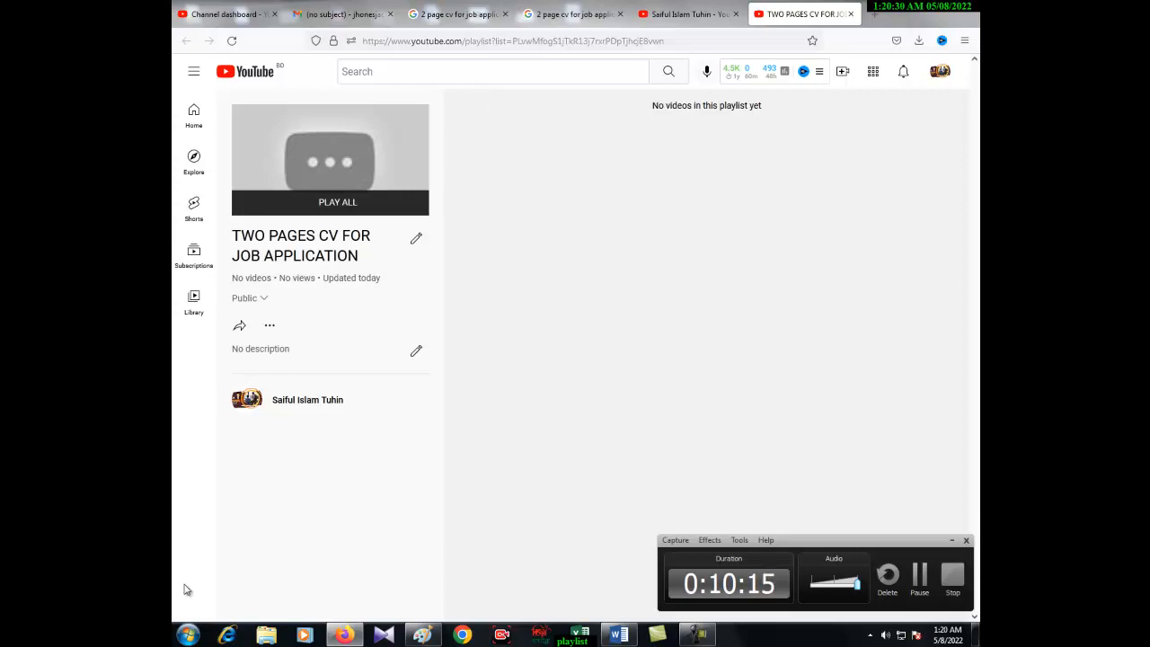
Step: Go from the account settings through channel status and features to YouTube Studio, and check the CV playlist in the channel playlists
click(941, 74)
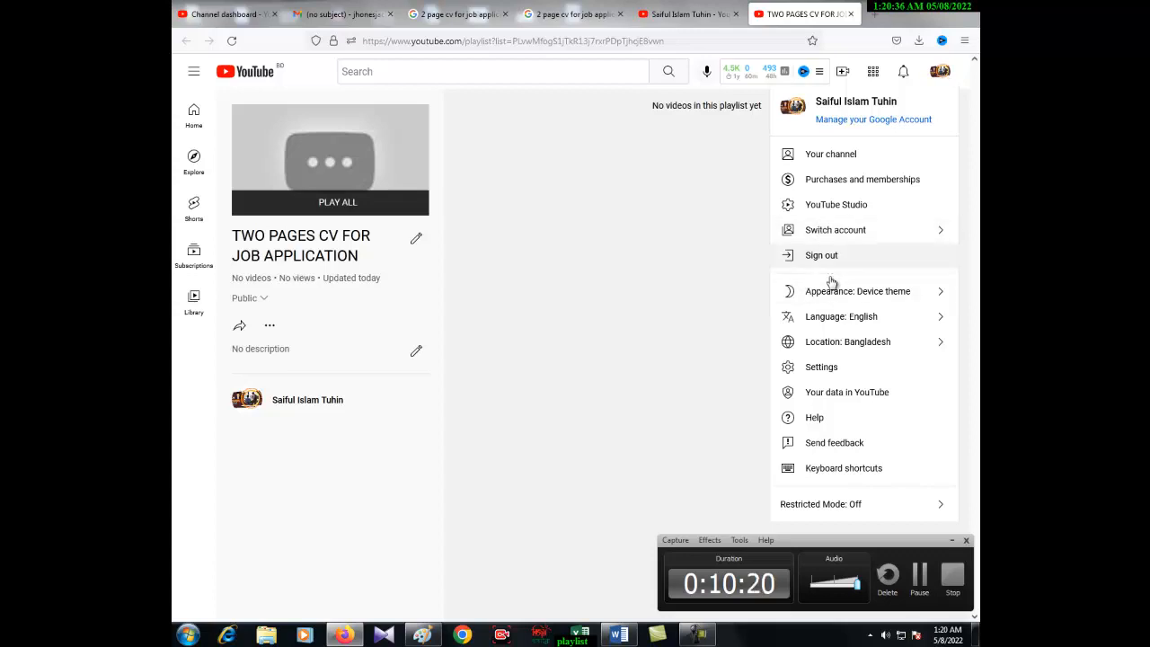
click(833, 375)
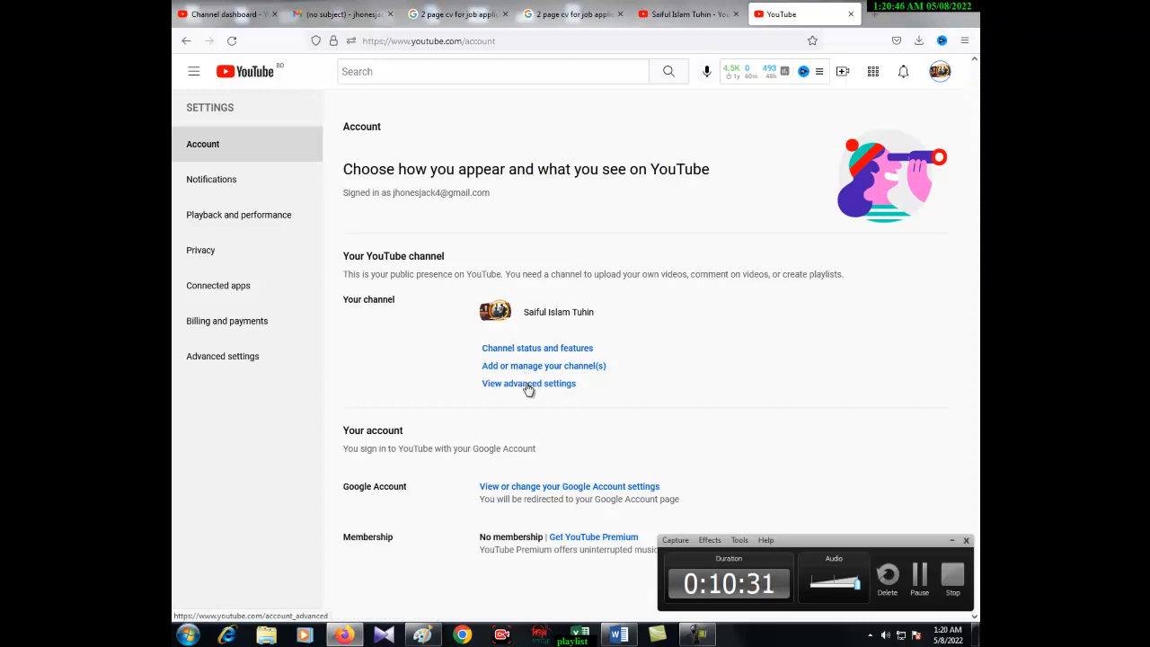
click(543, 351)
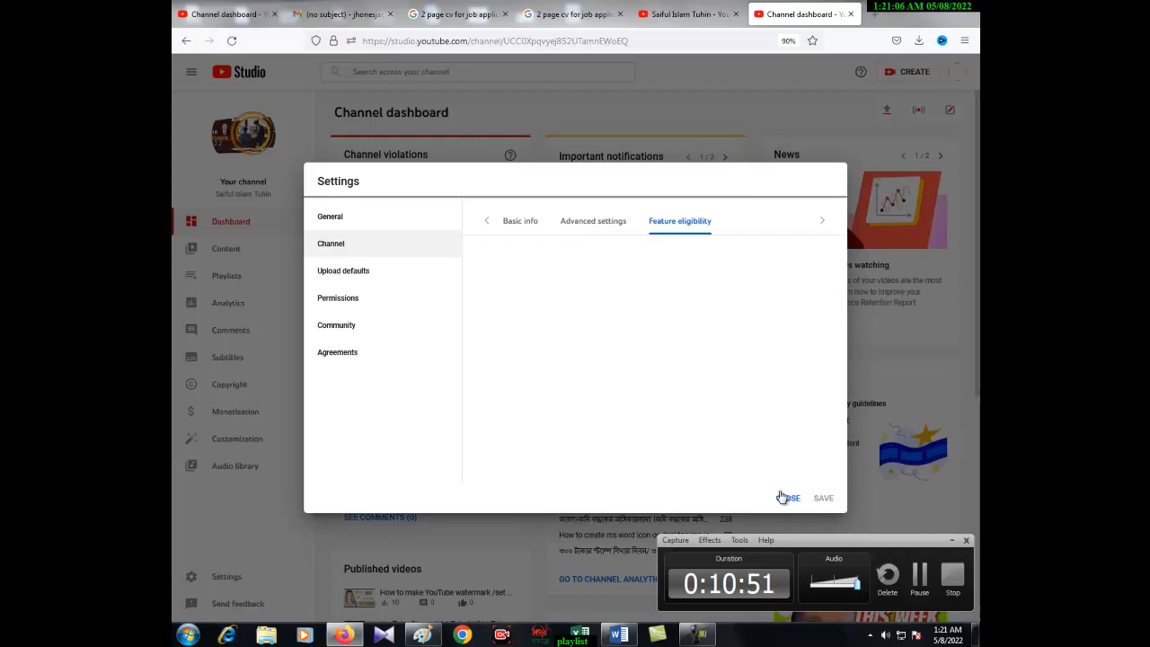
click(788, 498)
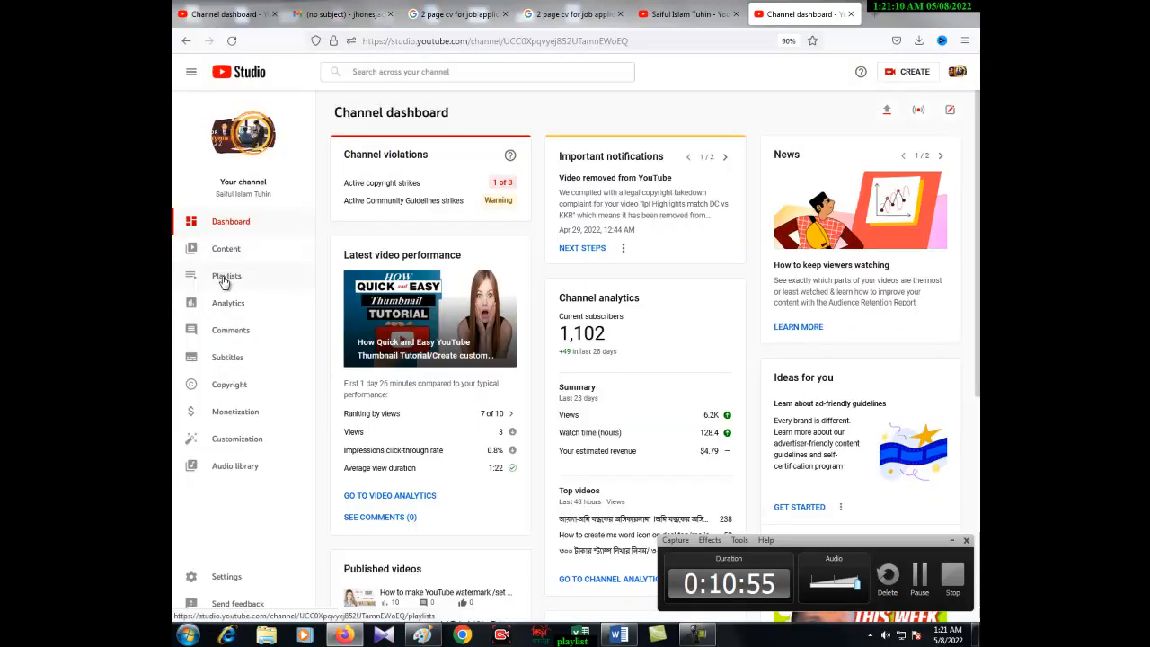
click(226, 278)
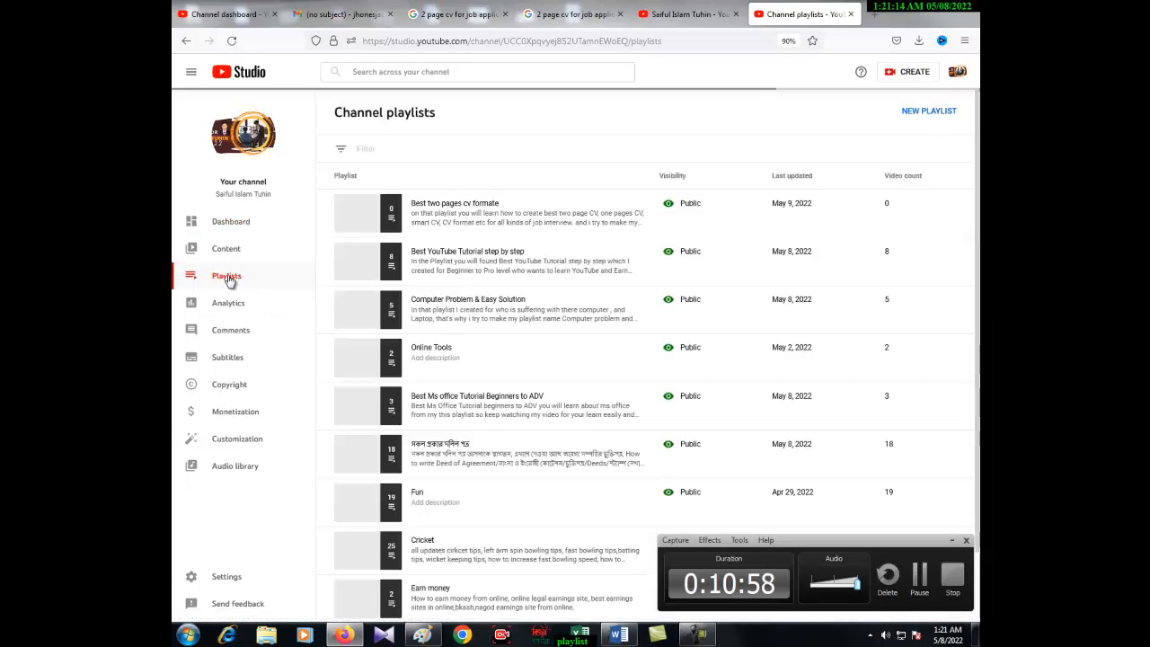
click(469, 207)
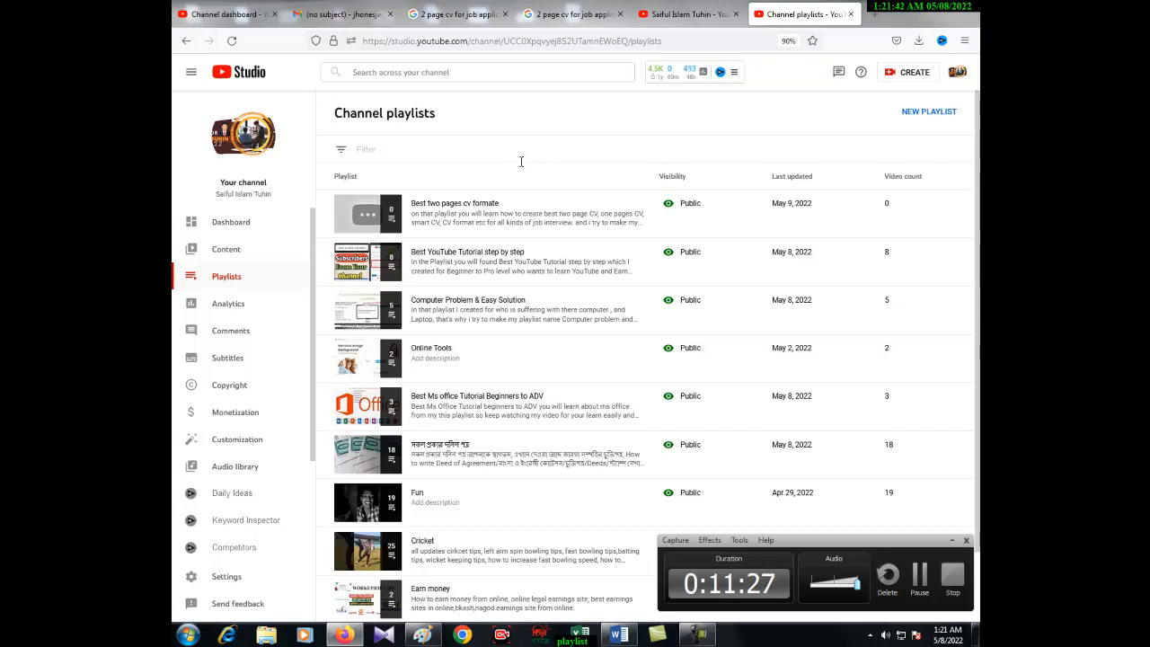
Step: Return to the draft video's details and look for the CV playlist among the playlists it can be added to
click(205, 13)
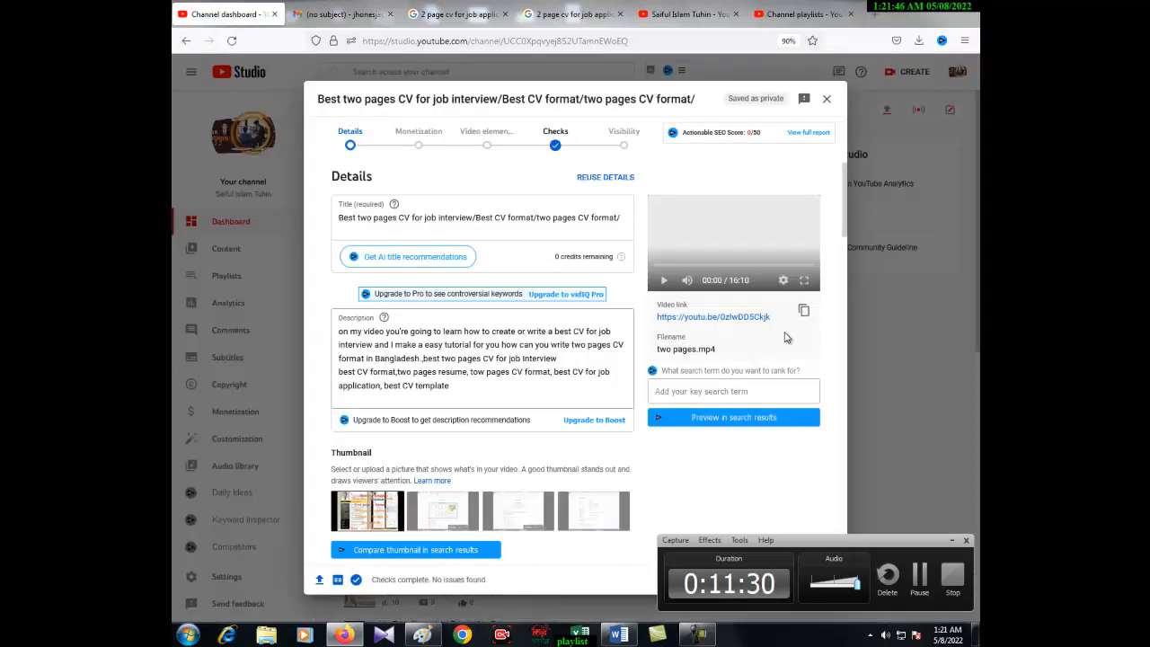
drag(844, 218, 837, 284)
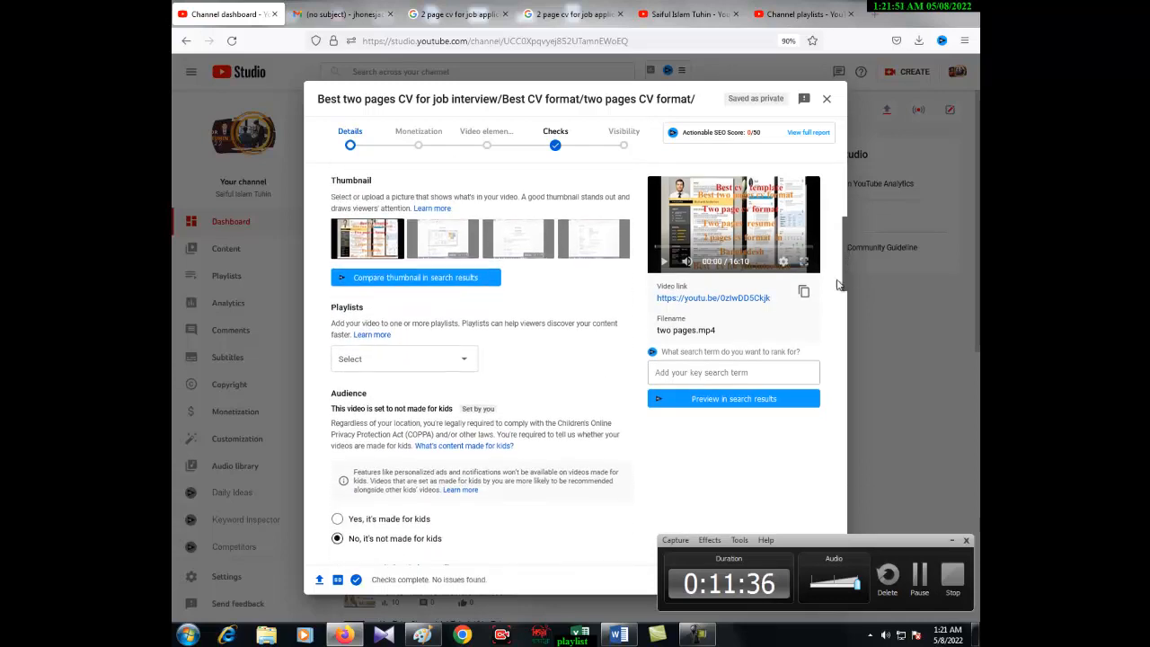
click(406, 359)
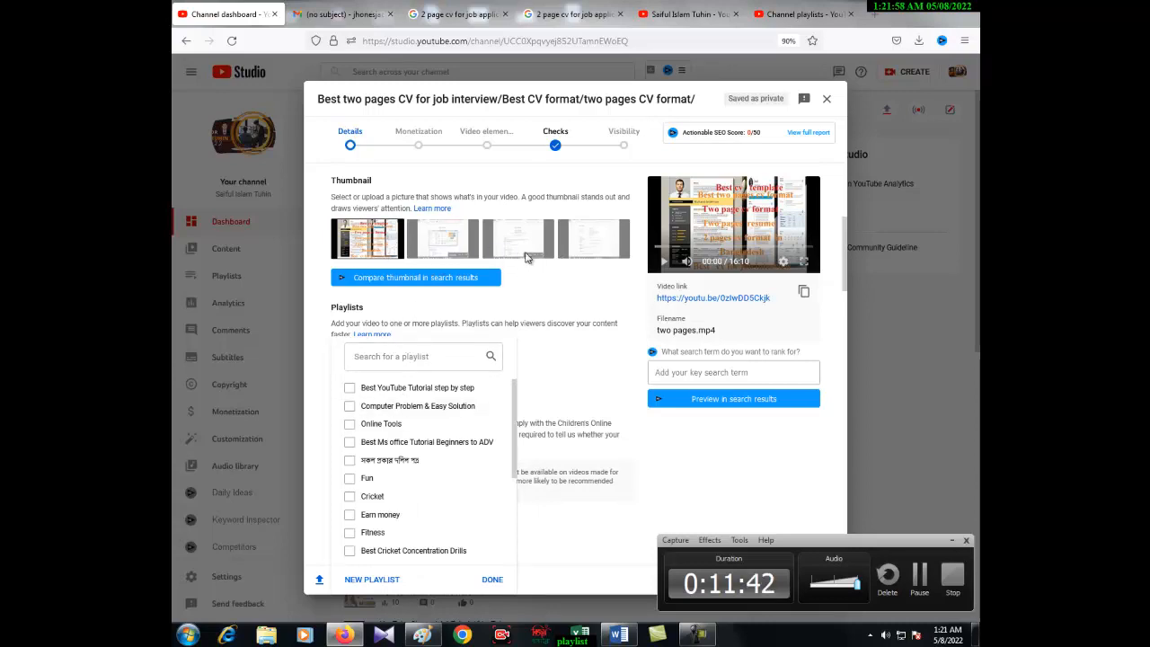
drag(513, 408, 518, 493)
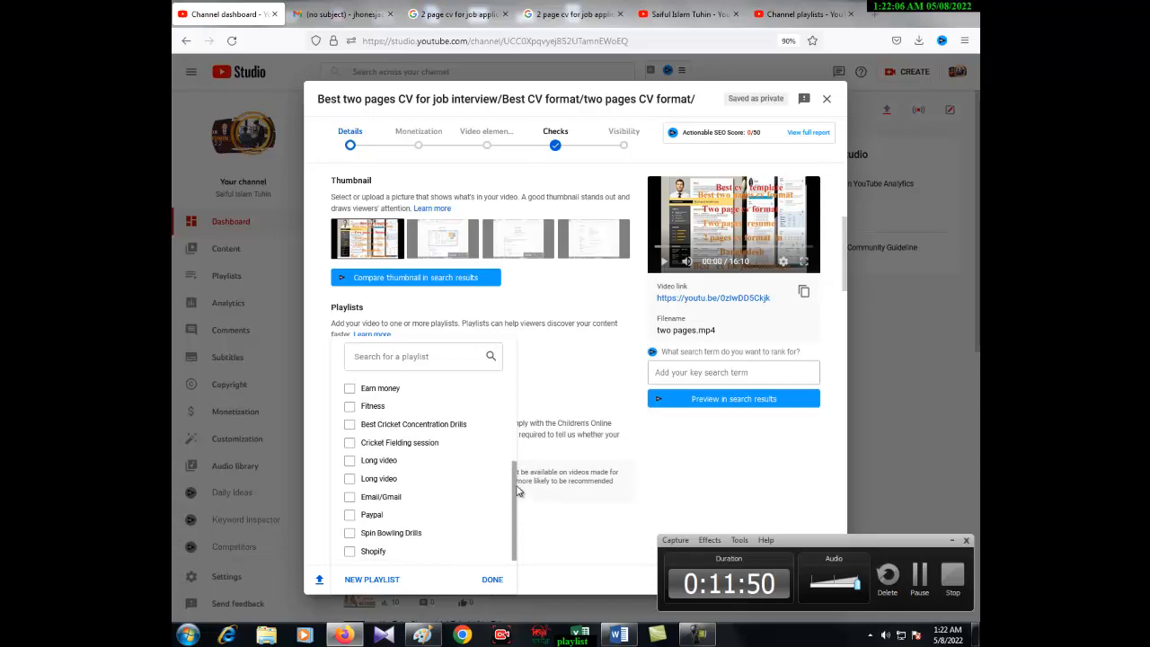
mouse_move(517, 481)
mouse_down()
mouse_move(507, 380)
mouse_move(512, 492)
mouse_up()
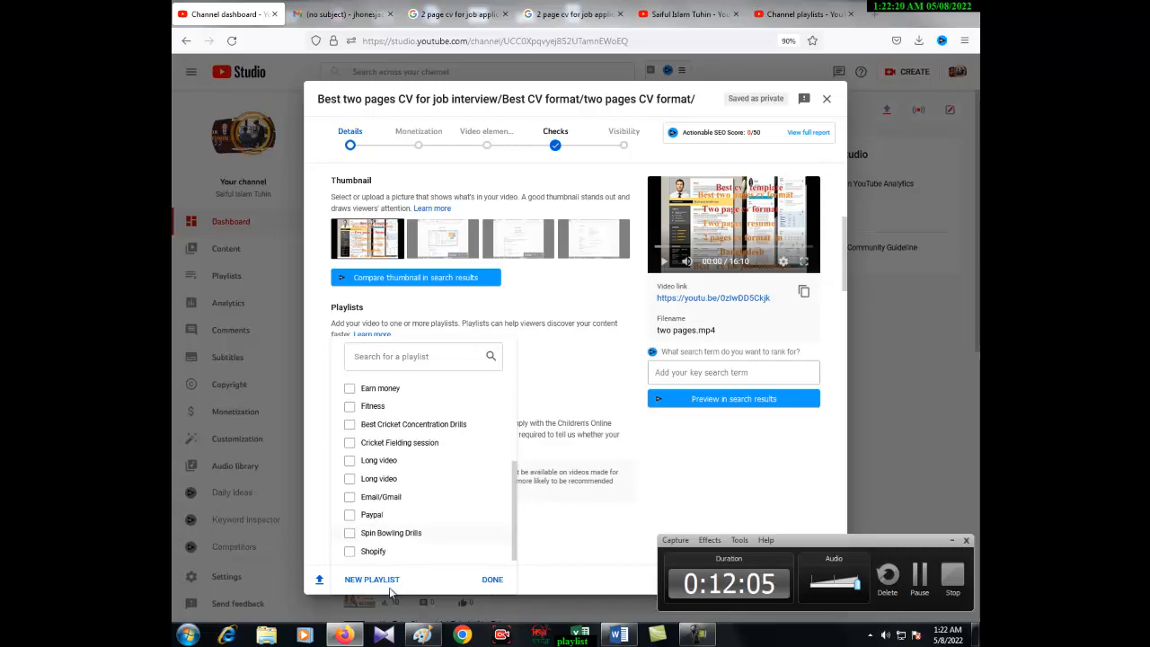
click(385, 580)
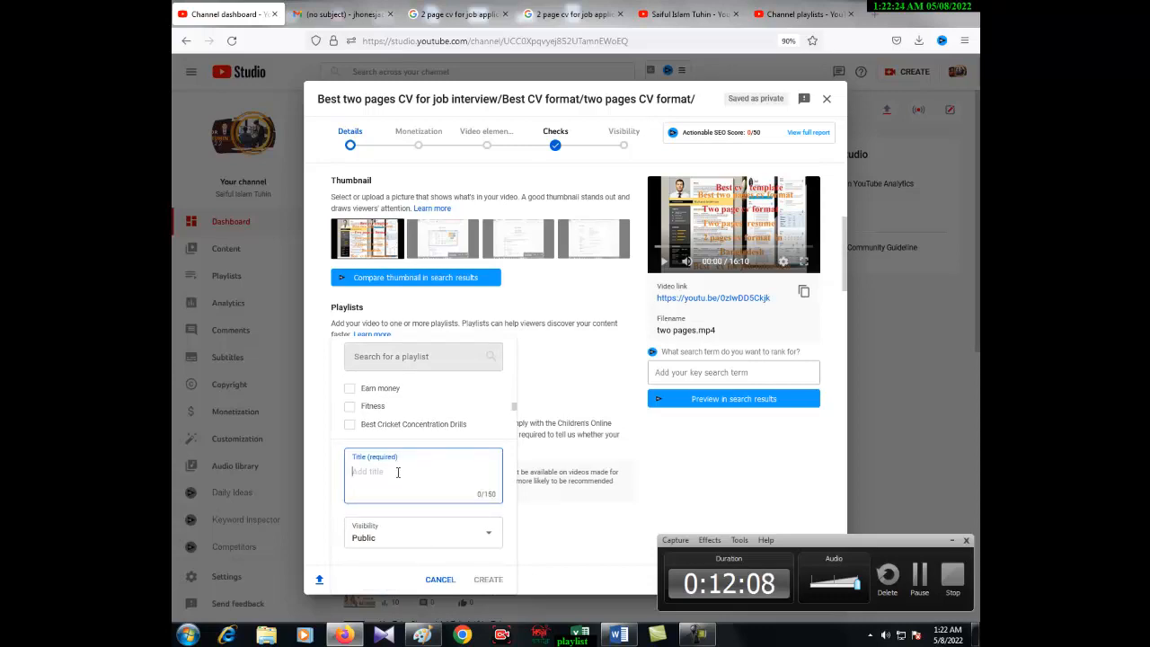
text(cv)
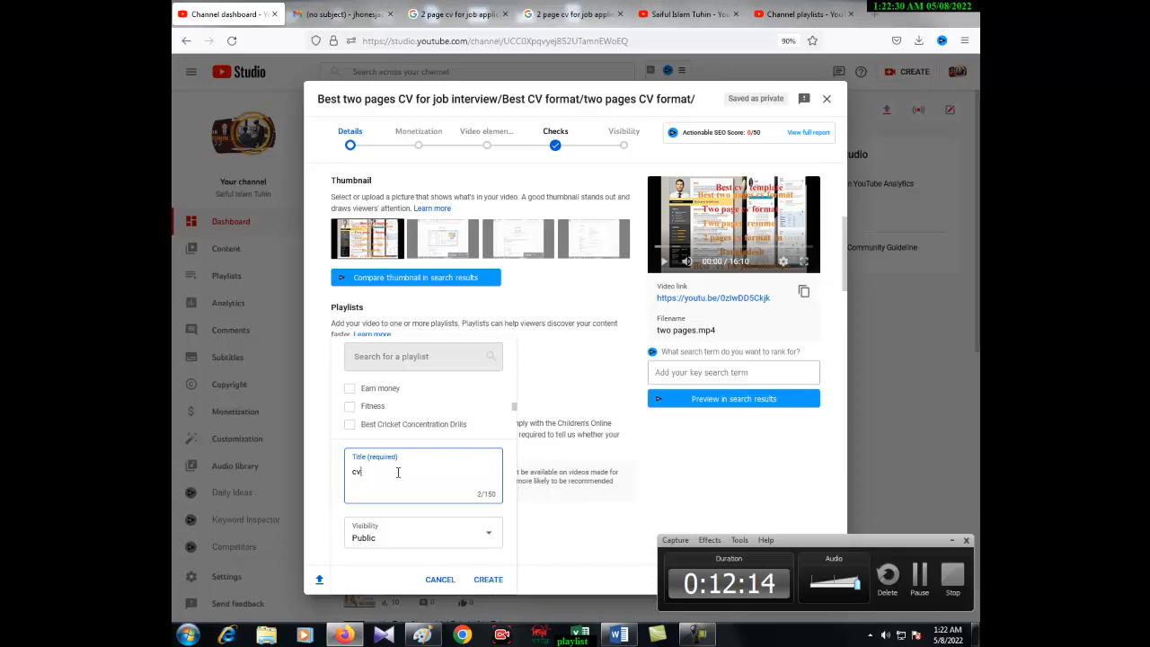
key(BackSpace)
key(BackSpace)
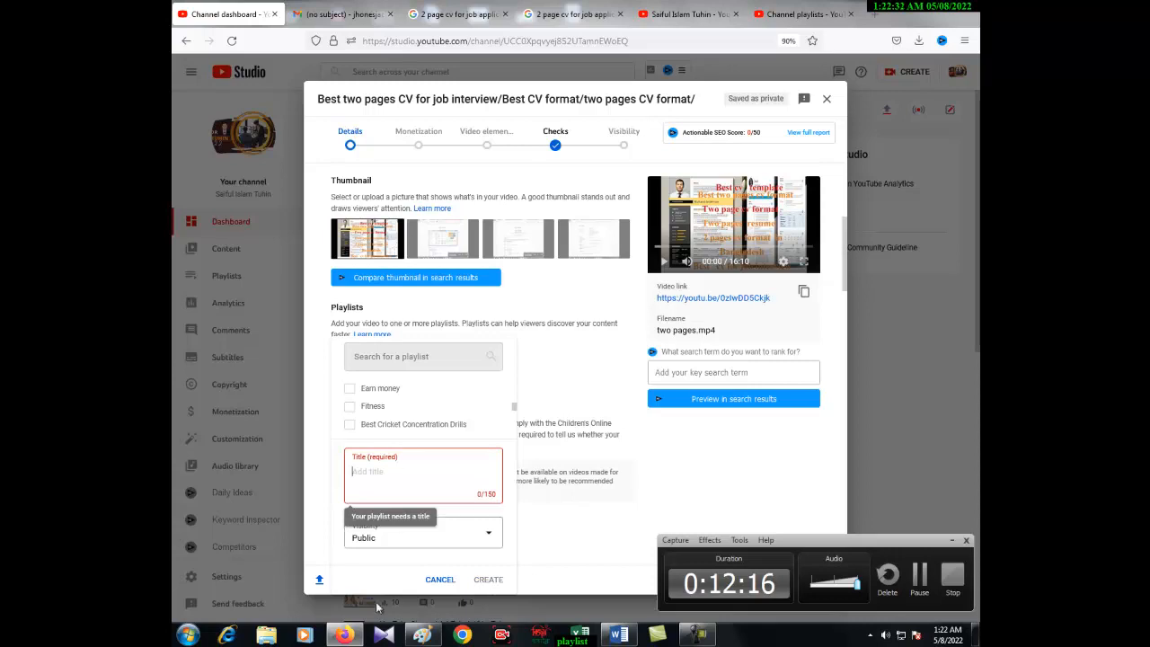
click(433, 582)
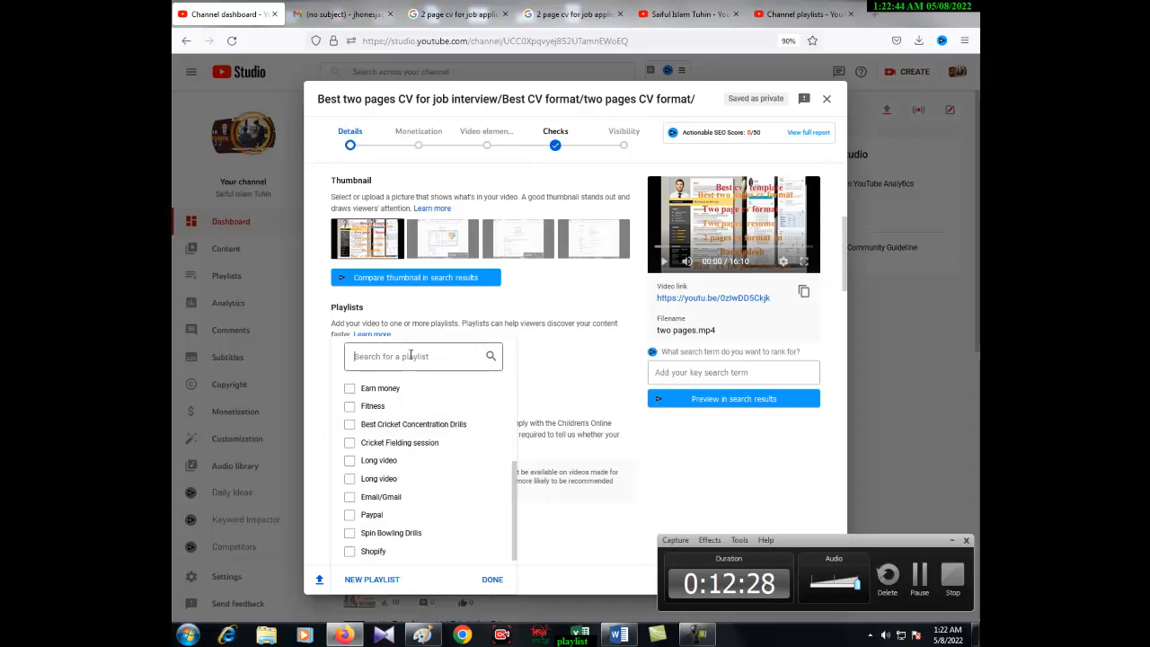
Step: Reload the channel playlists, search the draft video's playlist choices for "best two page", and close the list without assigning a playlist
click(803, 14)
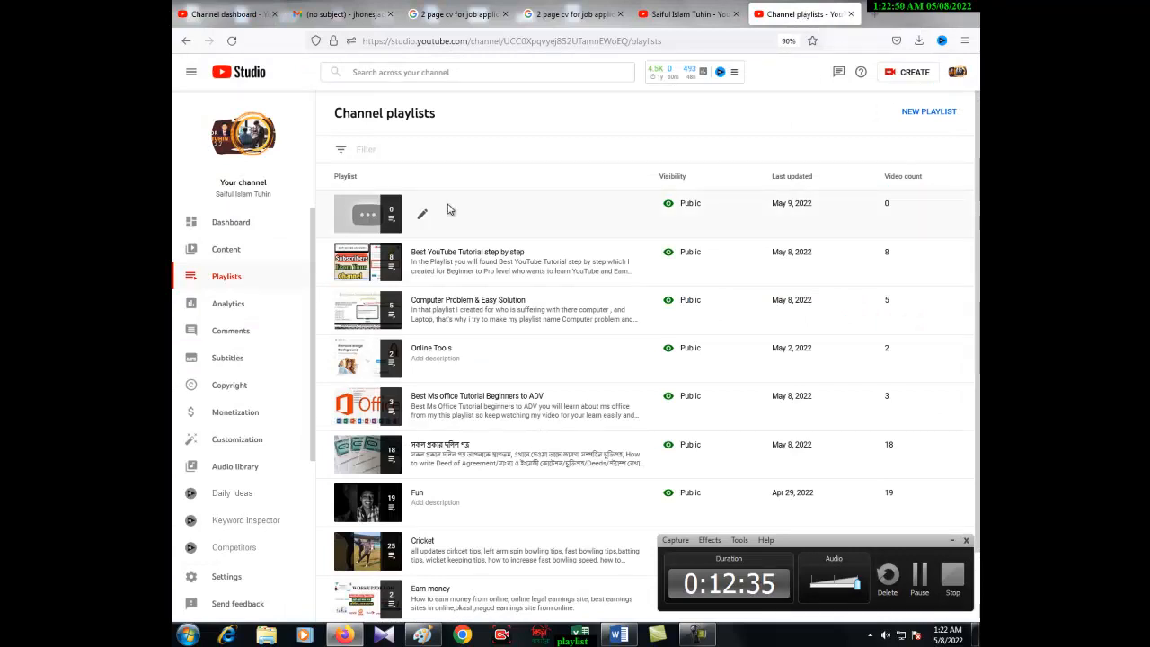
click(232, 40)
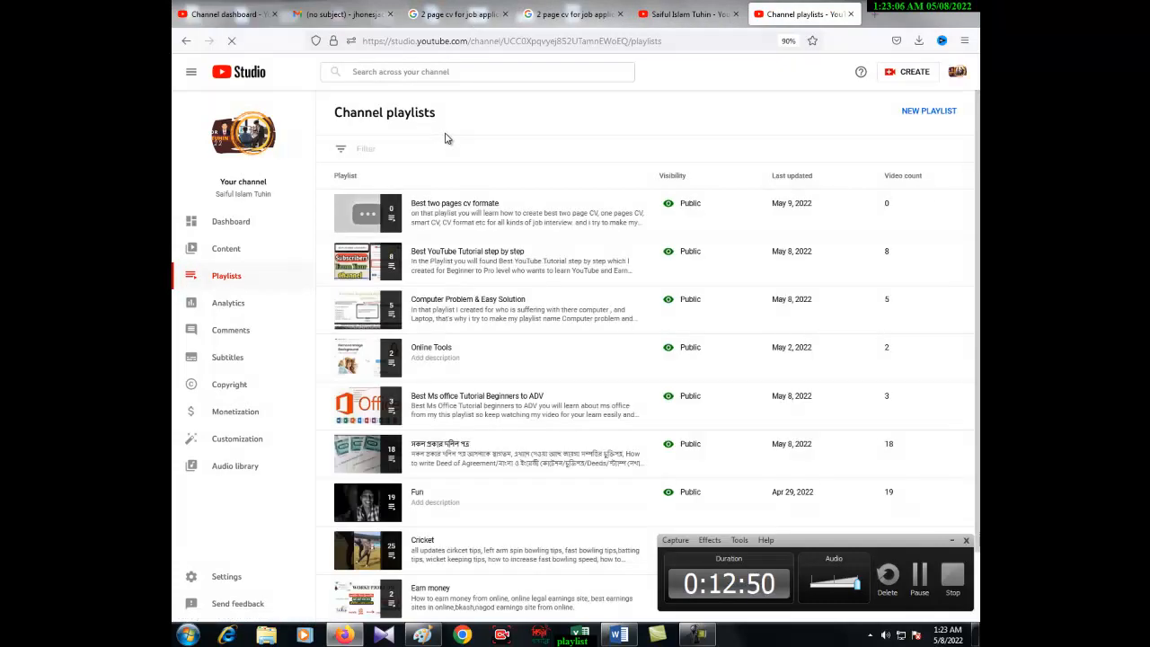
click(227, 14)
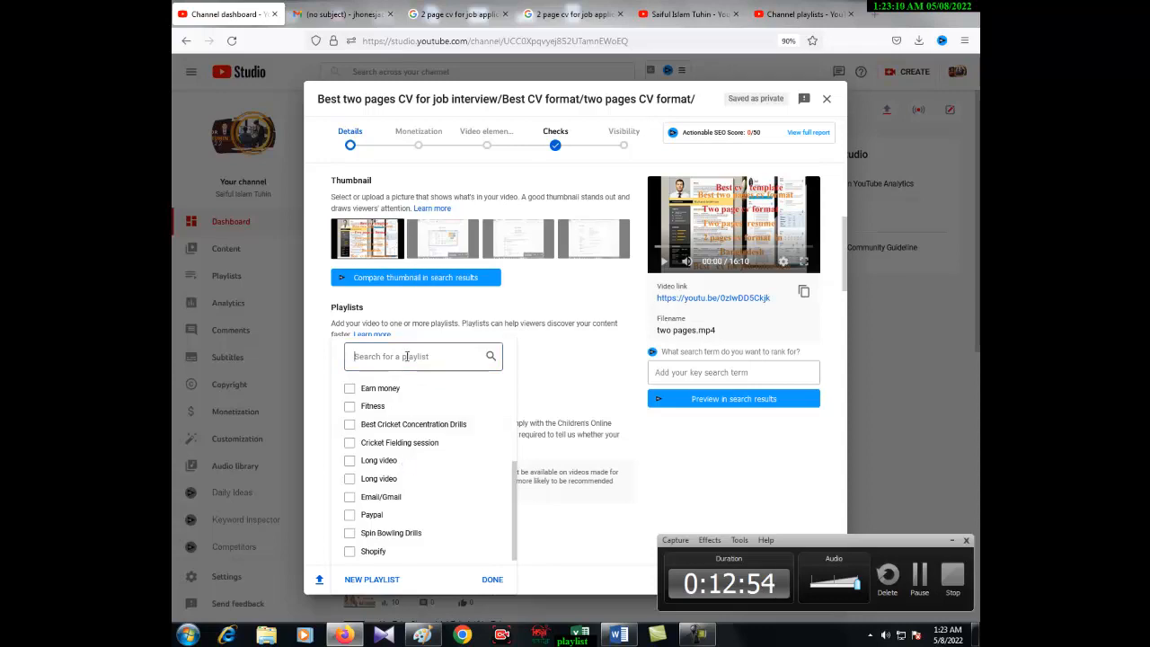
text(be)
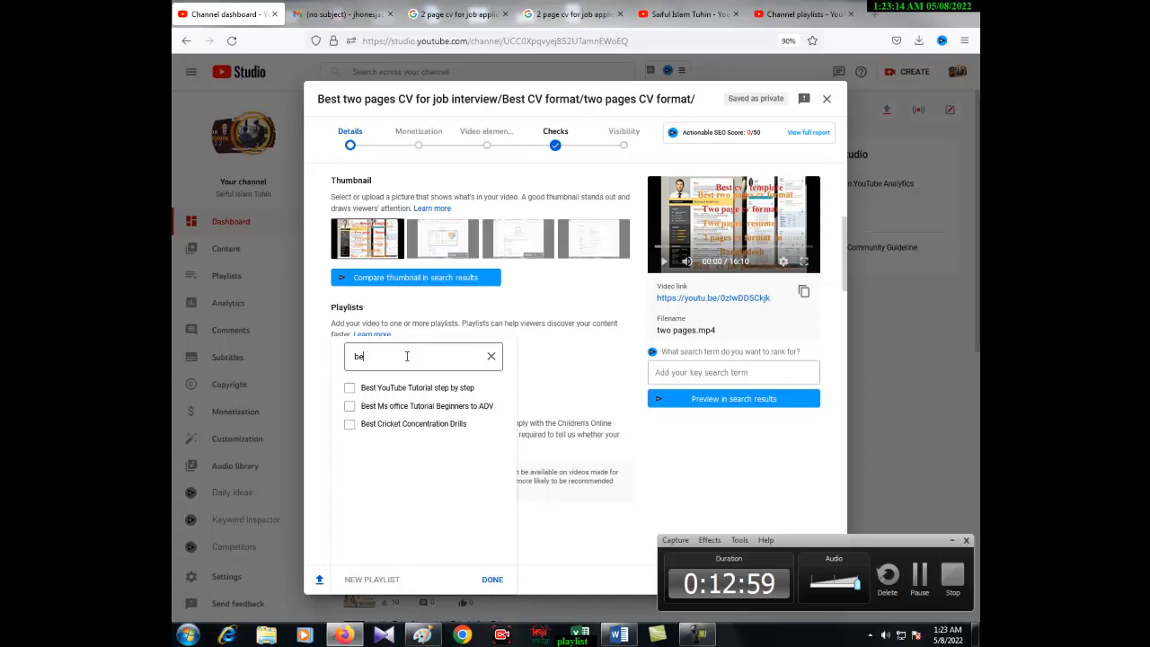
text(st two page)
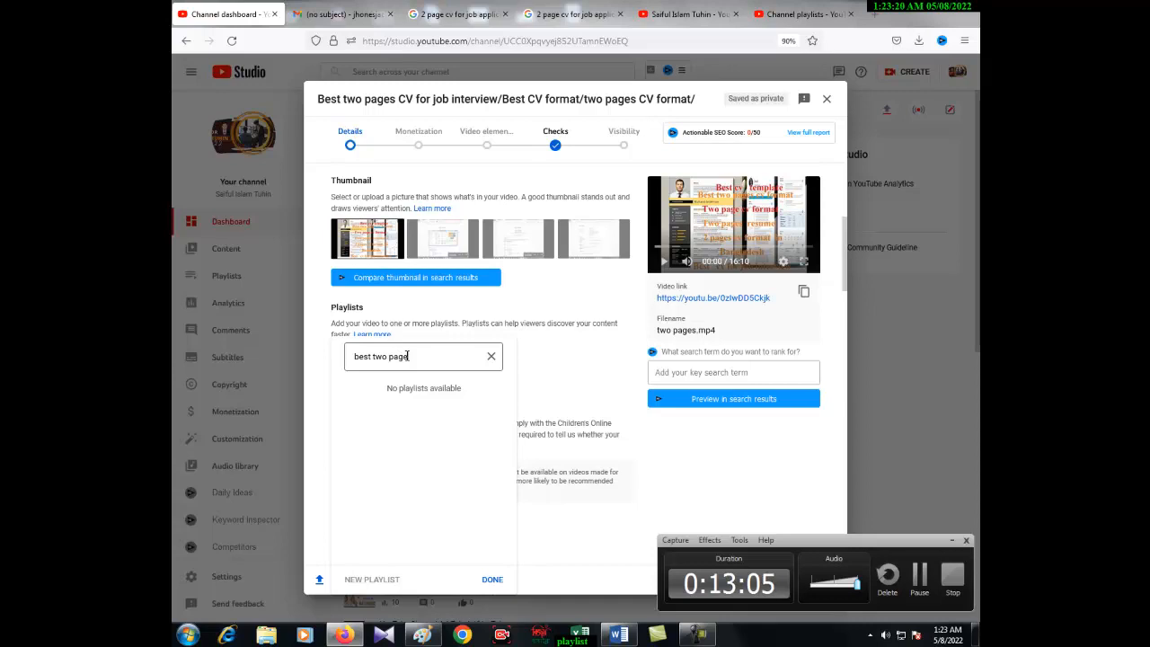
click(491, 357)
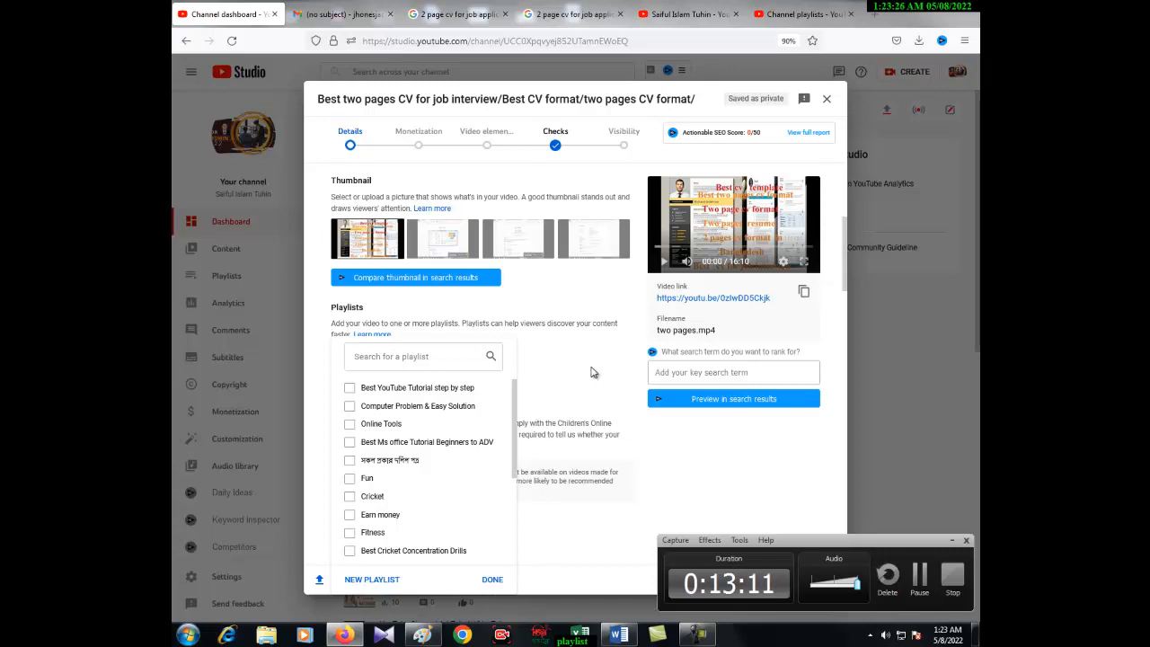
click(492, 580)
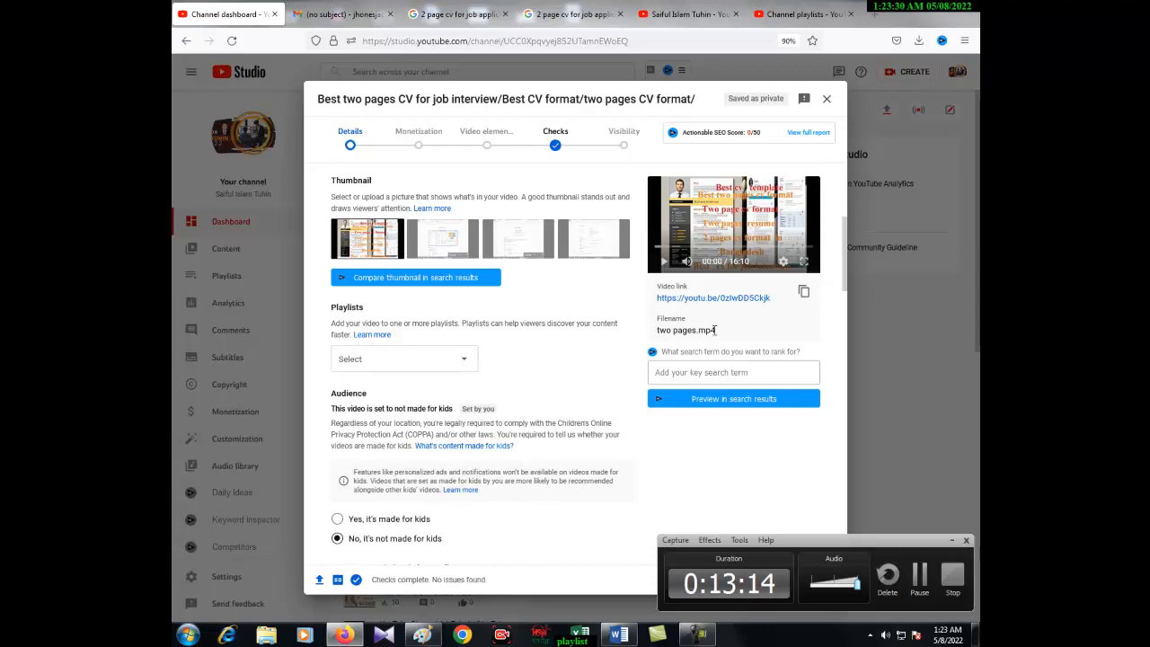
Step: Set the draft video's monetization to On, keeping the default ad types and ad locations, and continue to the ad suitability stage
drag(846, 261, 847, 284)
scroll(846, 295, down, 5)
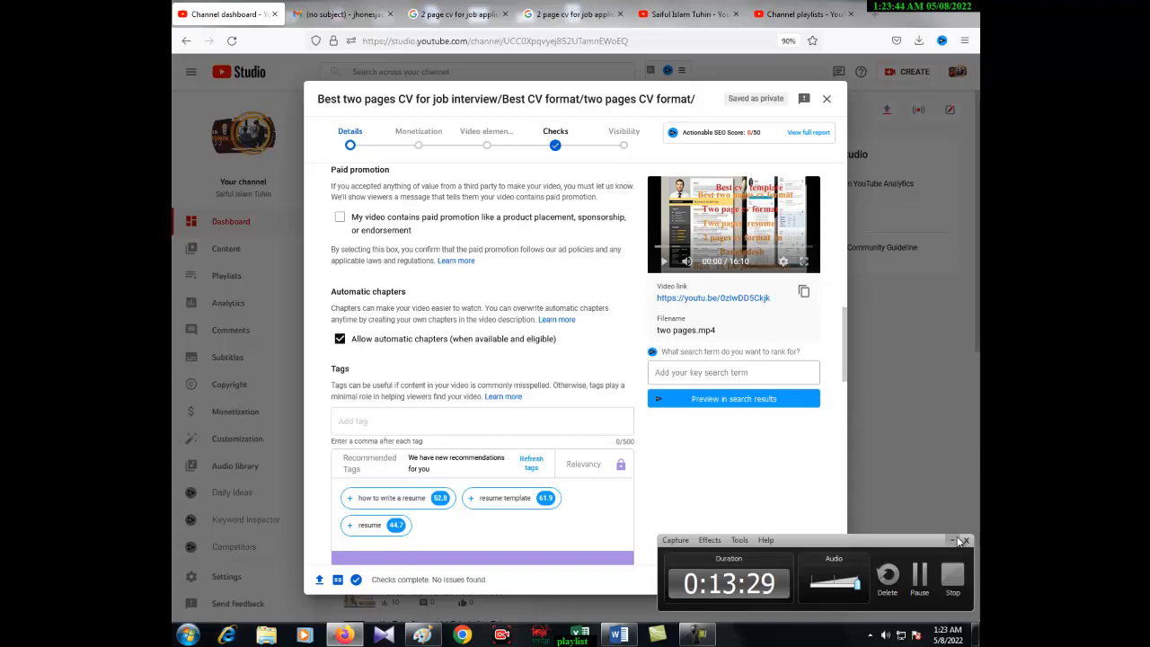
drag(843, 384, 843, 397)
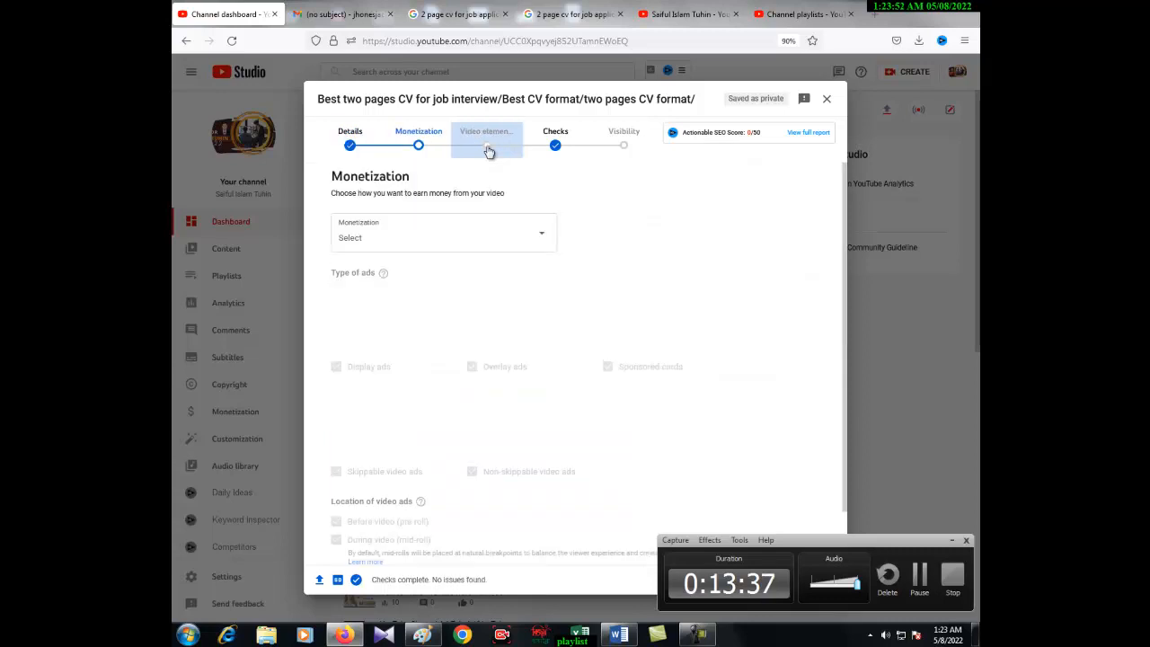
click(439, 251)
click(363, 233)
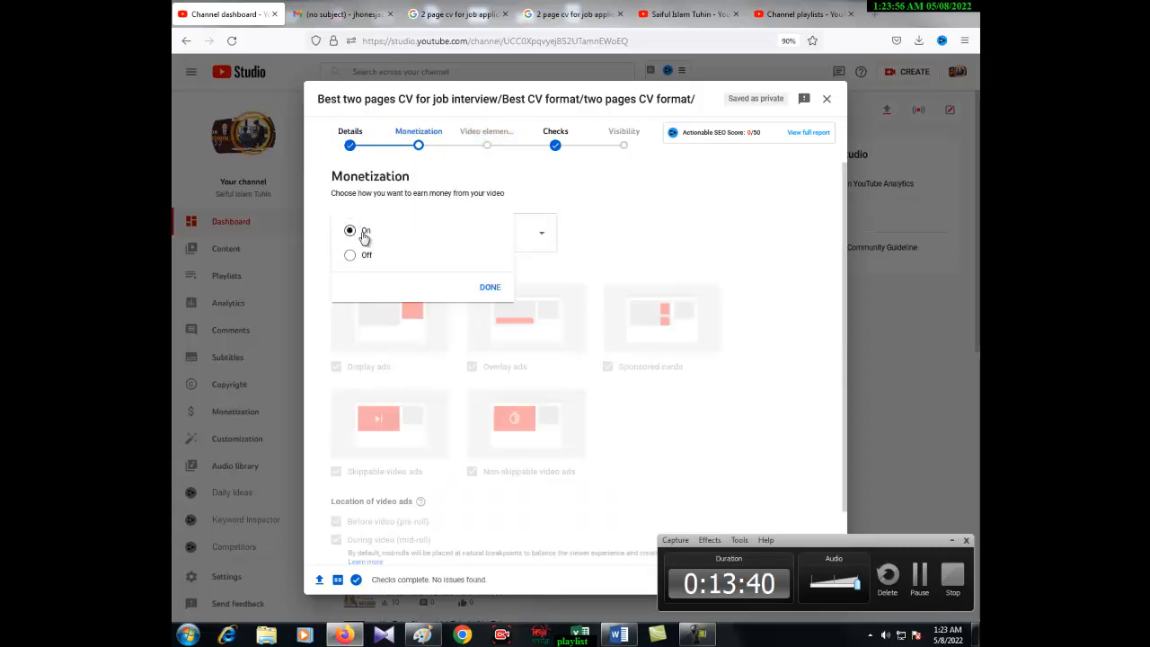
click(489, 288)
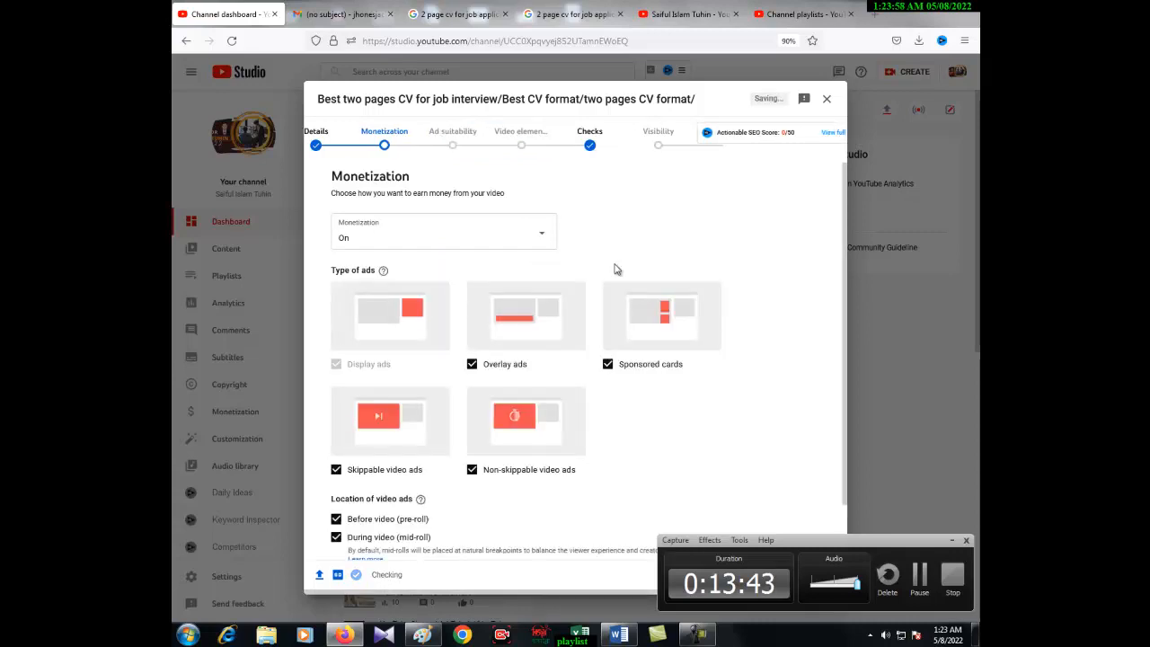
scroll(845, 447, down, 1)
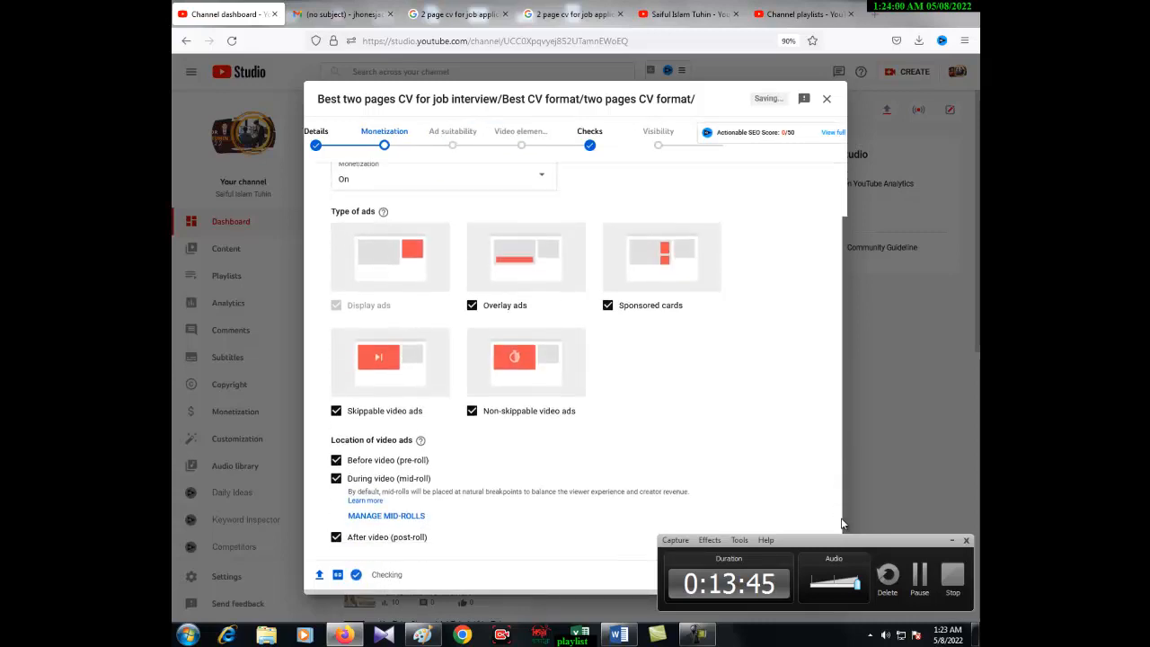
click(951, 542)
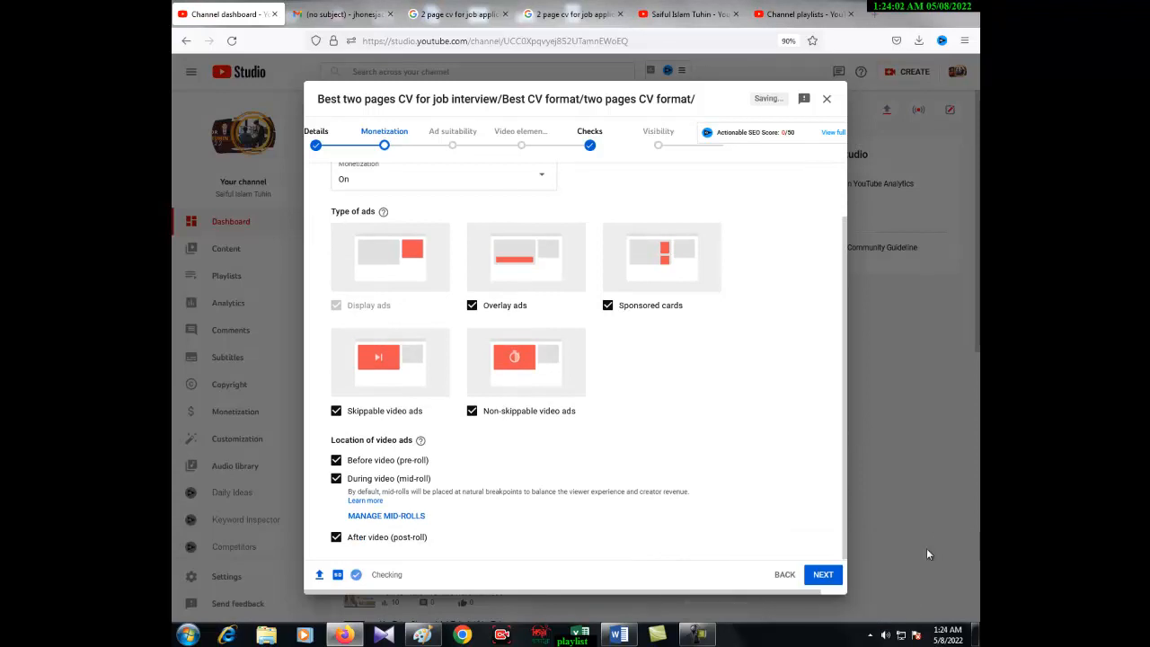
click(823, 573)
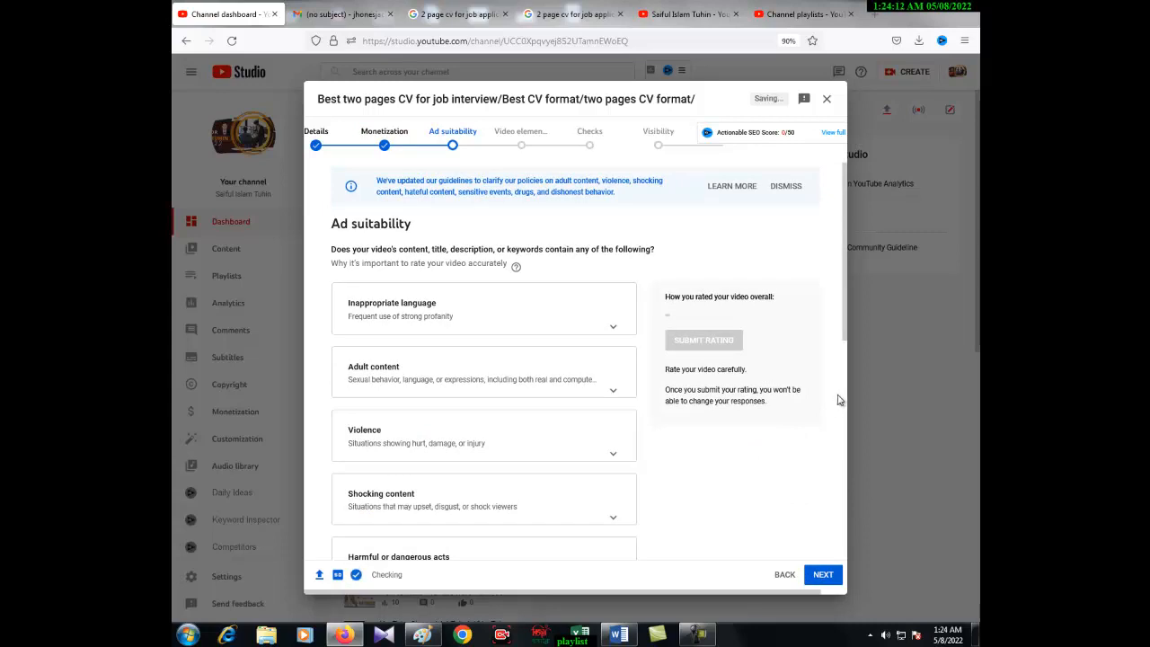
Step: Rate the video's ad suitability as "None of the above", submit the rating, and continue to the video elements
scroll(844, 321, down, 3)
scroll(844, 461, down, 8)
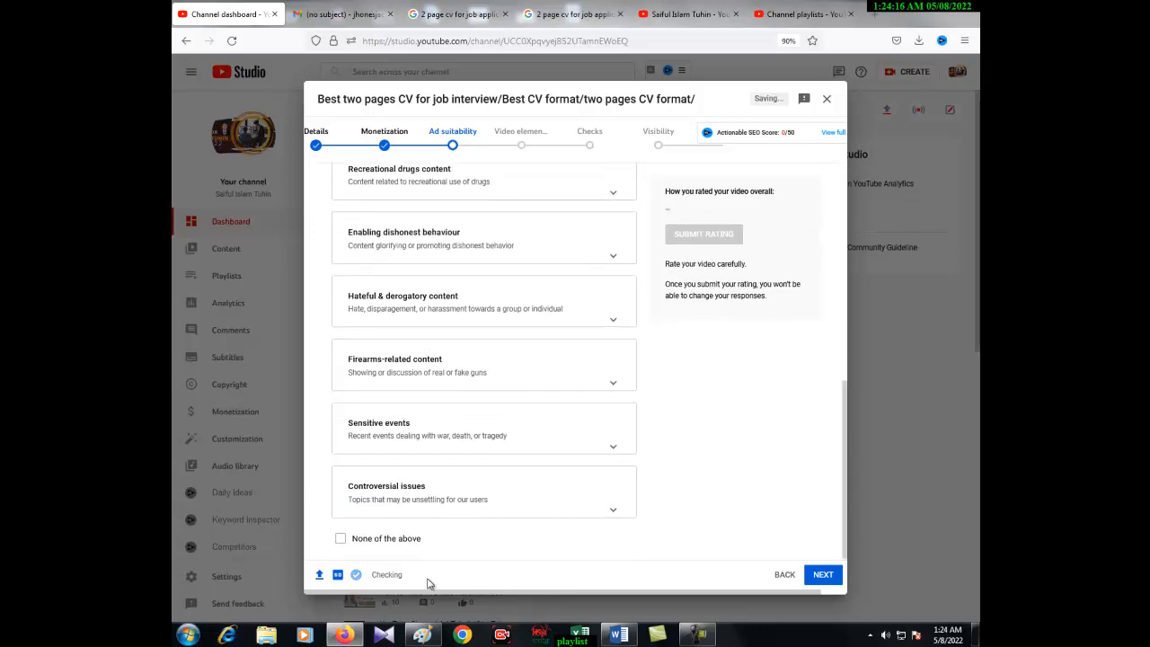
click(407, 541)
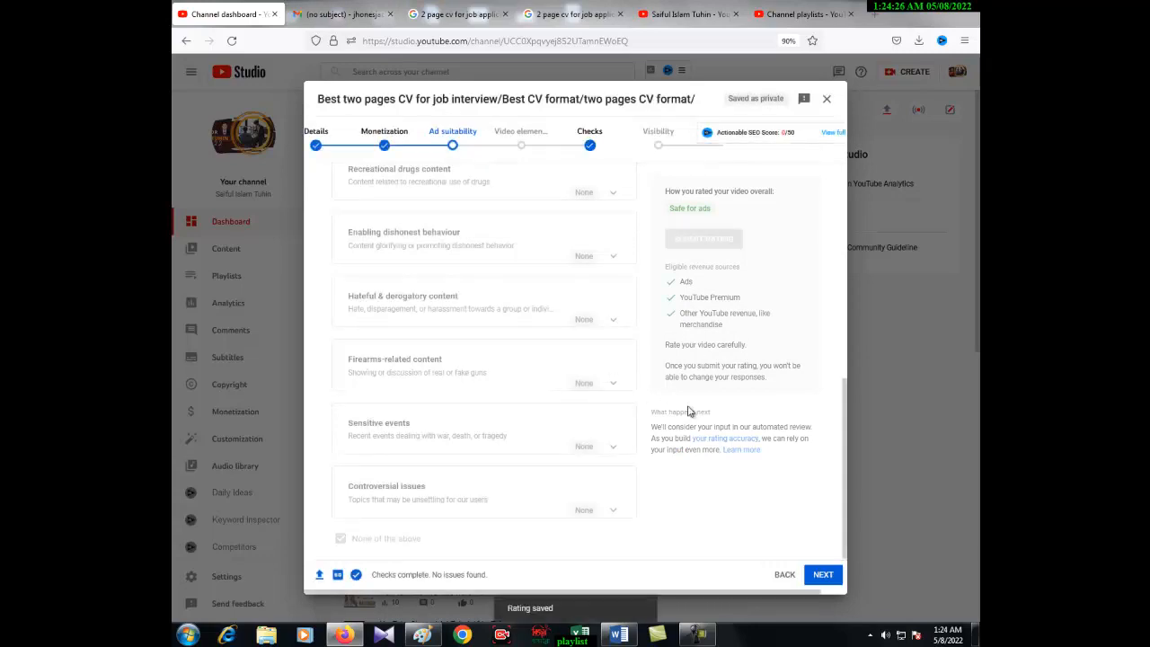
click(823, 576)
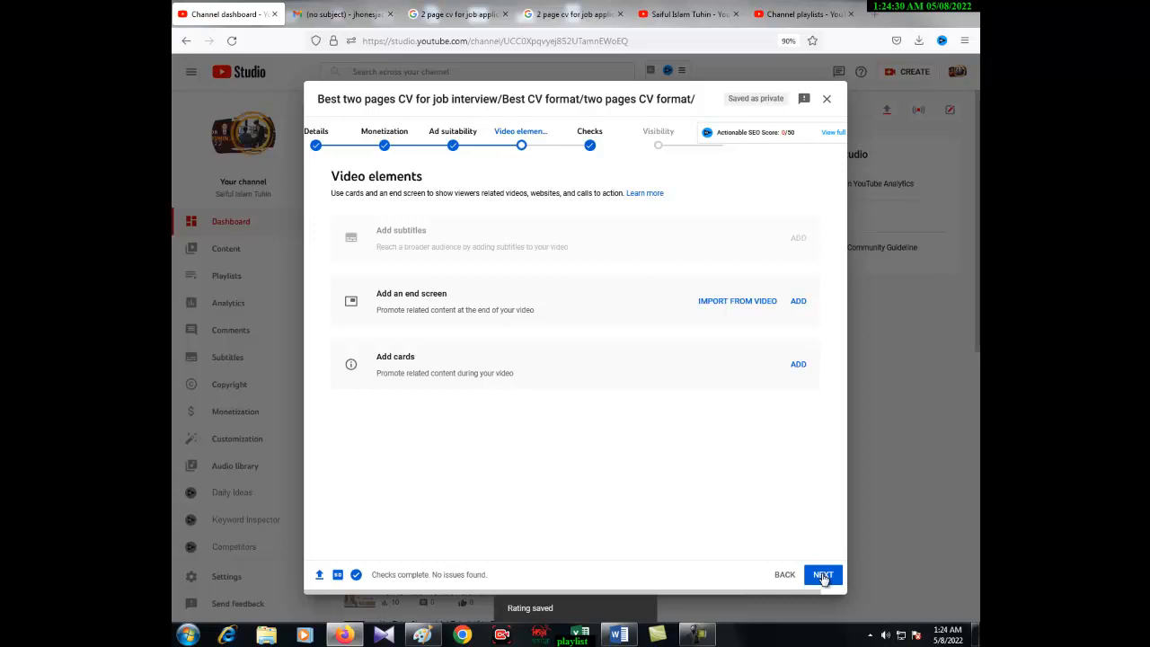
Step: Continue past the video elements and checks without additions, set the video's visibility to Public, publish it, and dismiss the sharing dialog
click(823, 576)
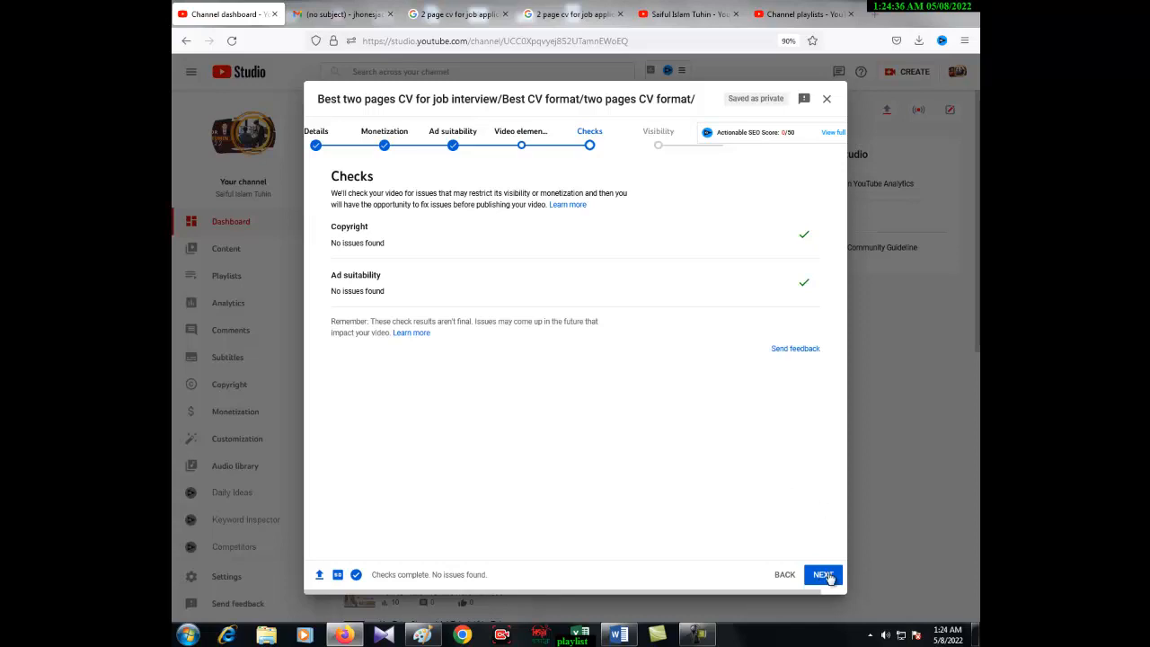
click(829, 575)
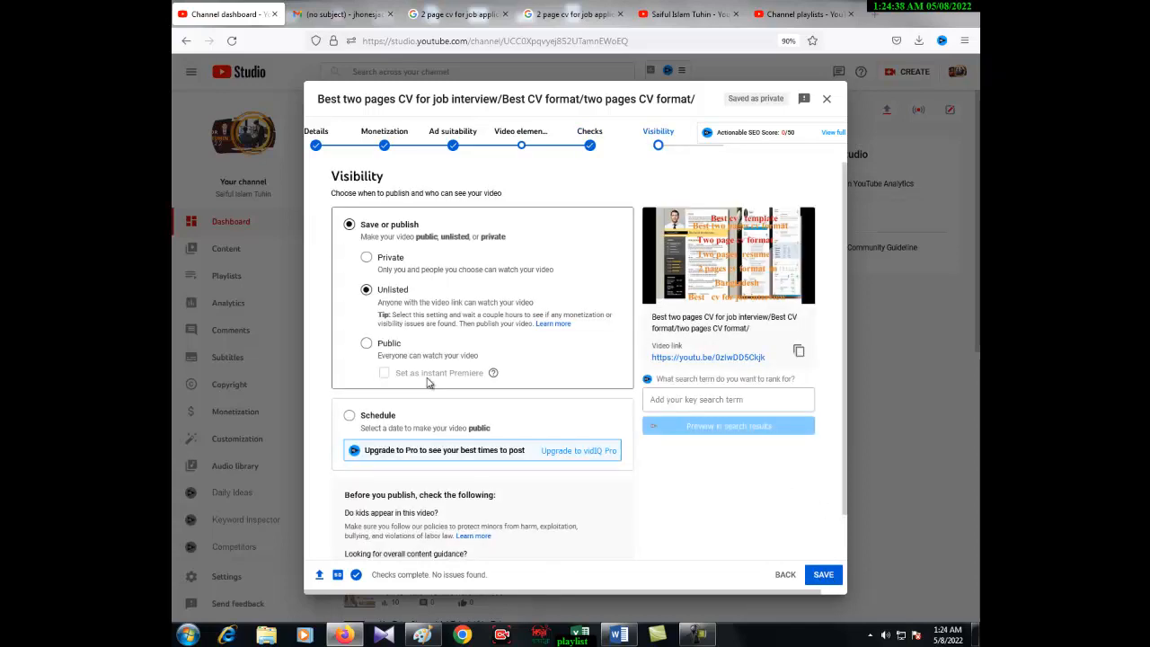
click(365, 347)
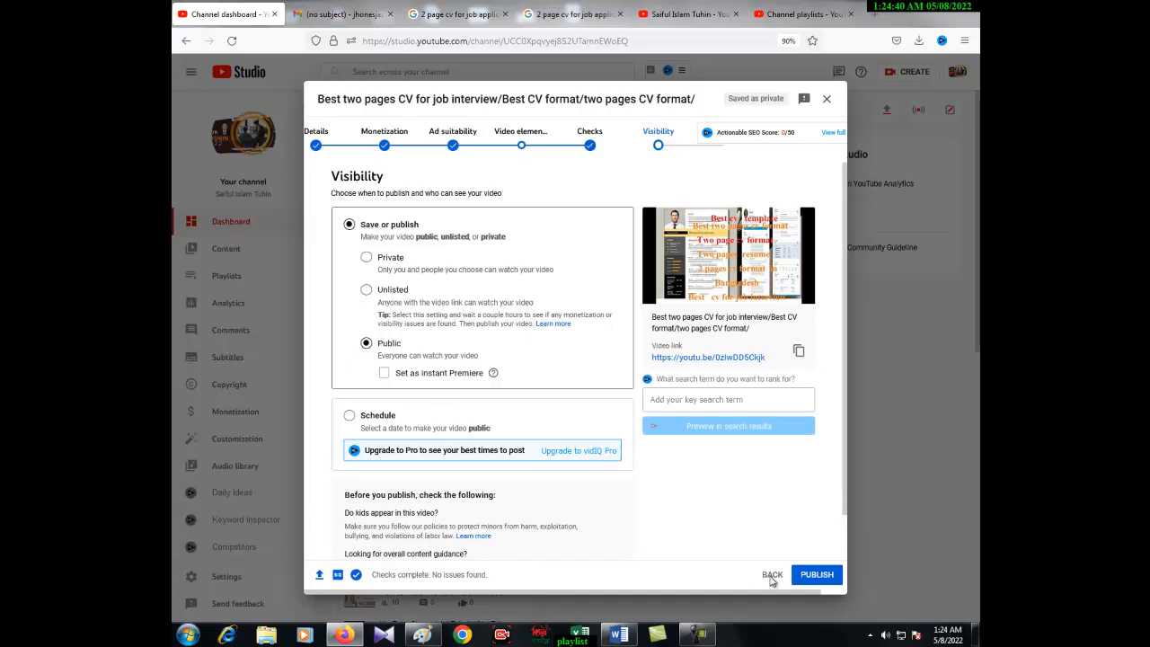
click(812, 575)
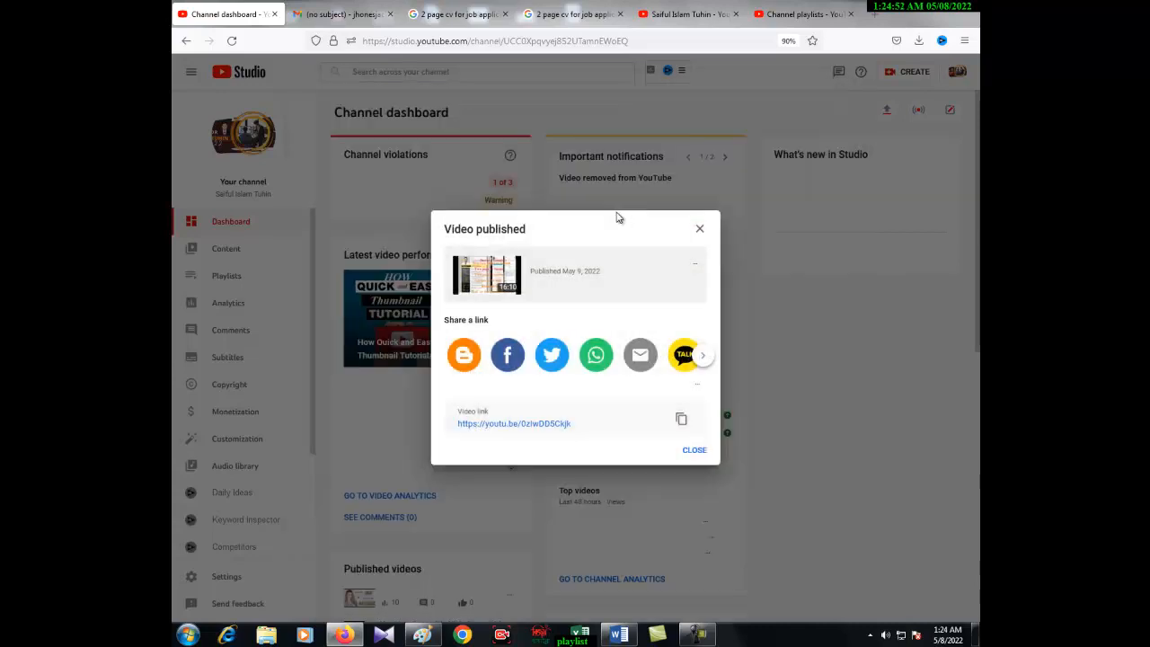
click(700, 229)
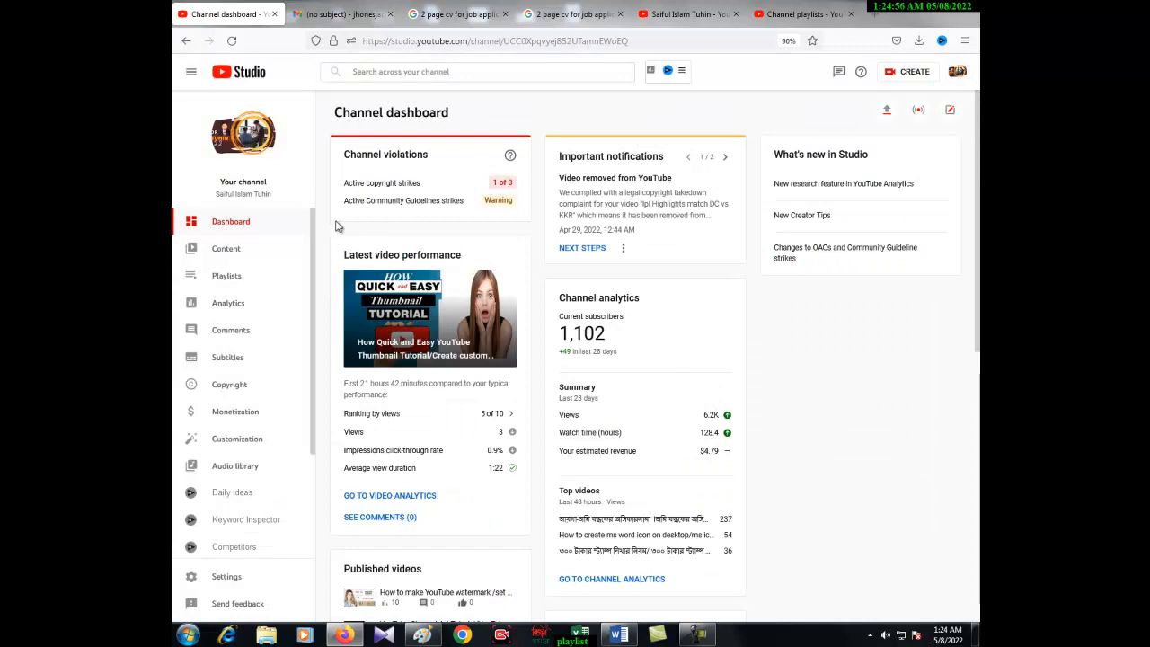
Step: Check the published video in the channel content and open the "Best two pages cv formate" playlist for editing on YouTube
click(230, 253)
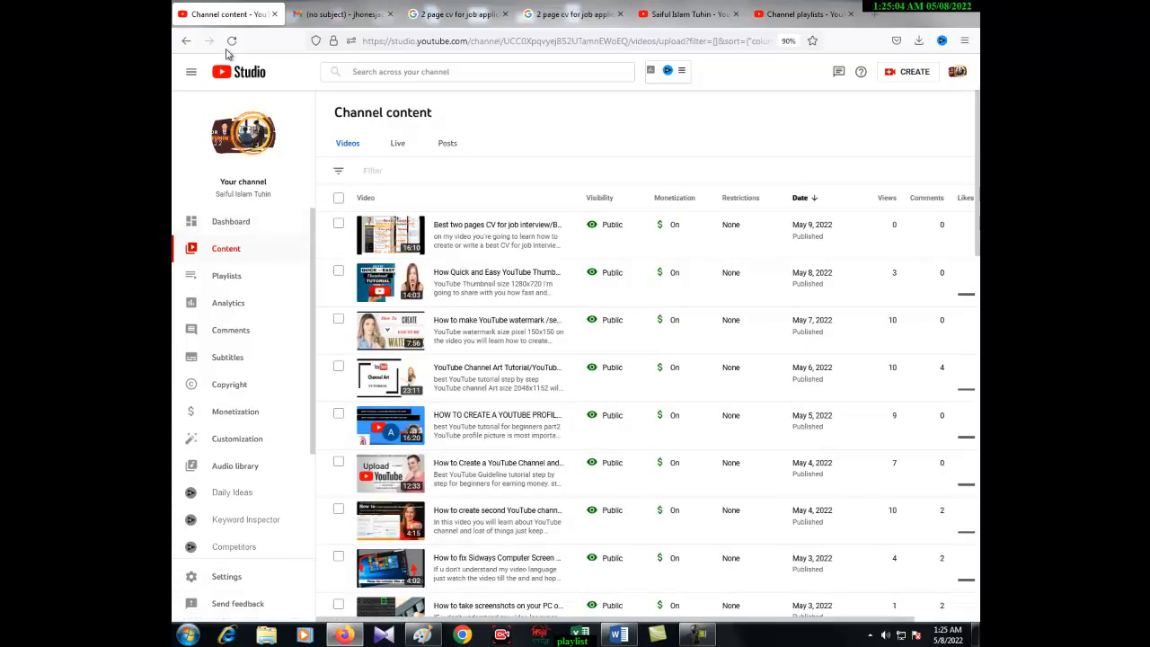
click(231, 41)
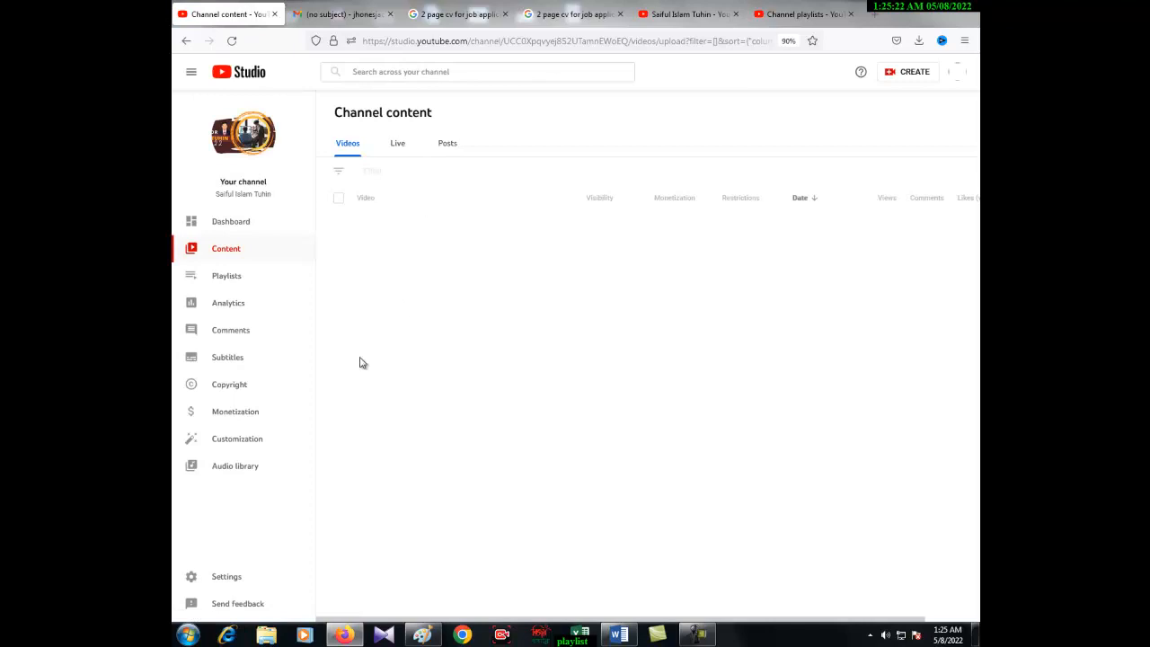
click(220, 279)
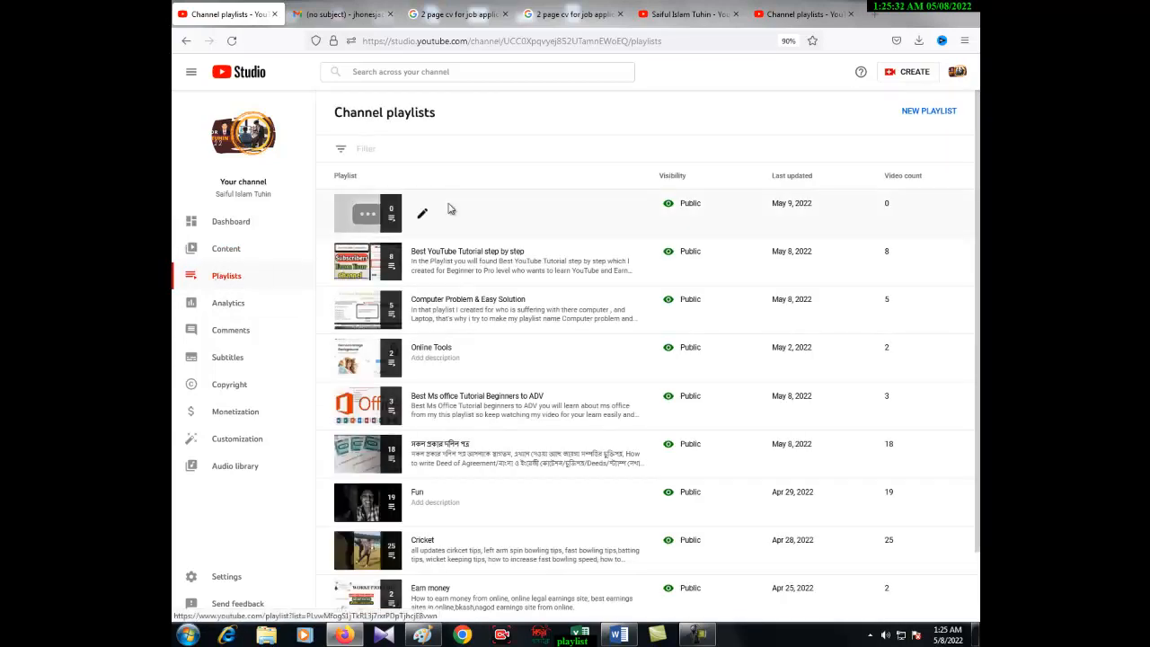
click(426, 217)
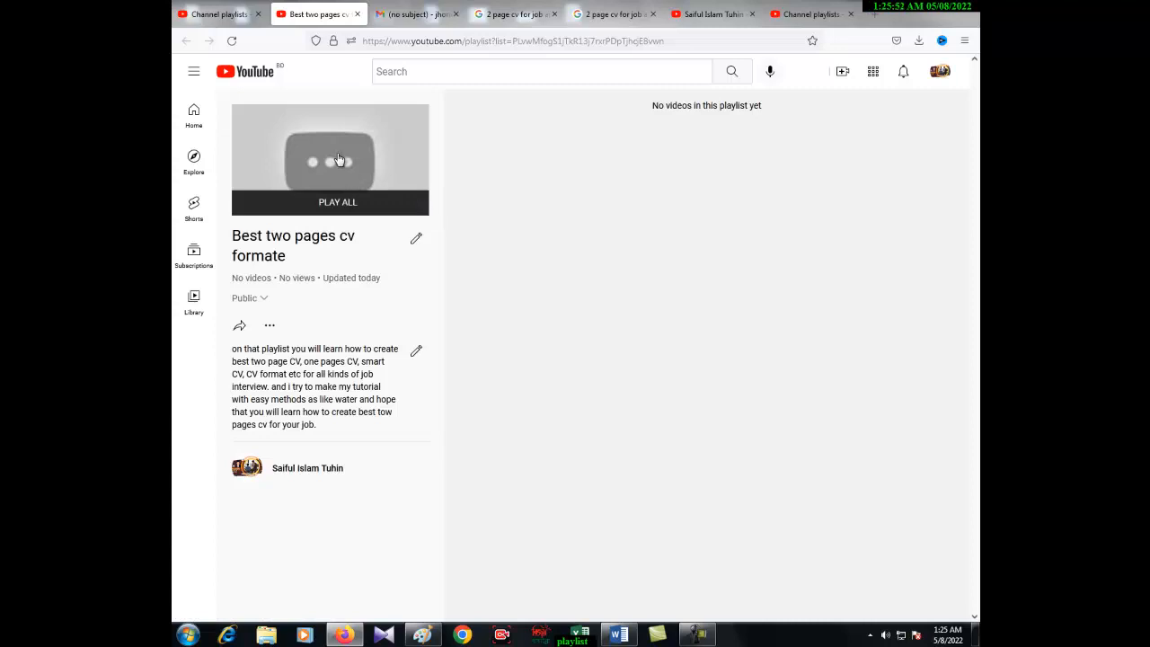
Step: Start adding videos to the playlist and select "Best two pages CV for job interview/Best CV format/two pages CV format/" from the channel's own videos
click(415, 242)
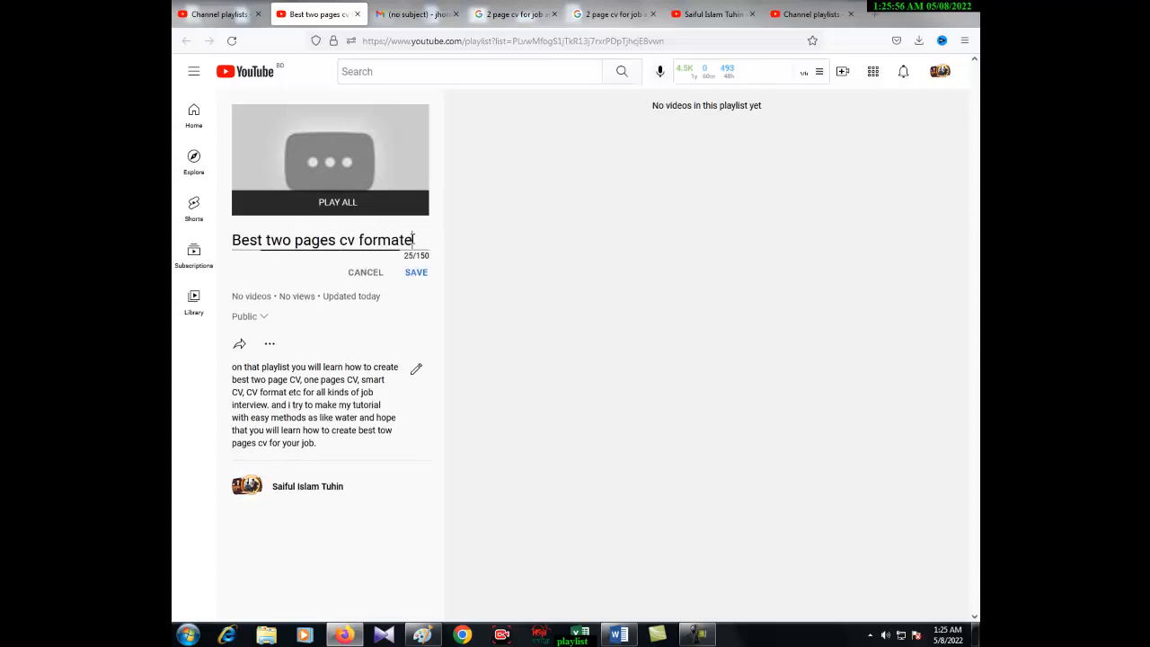
click(272, 347)
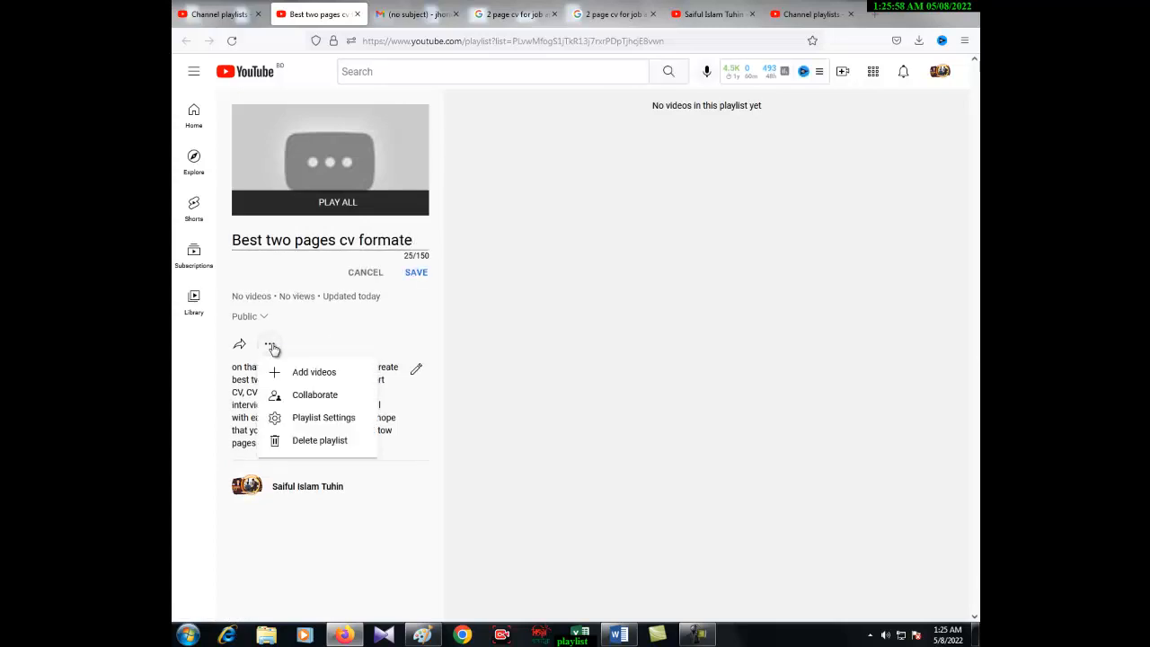
click(301, 378)
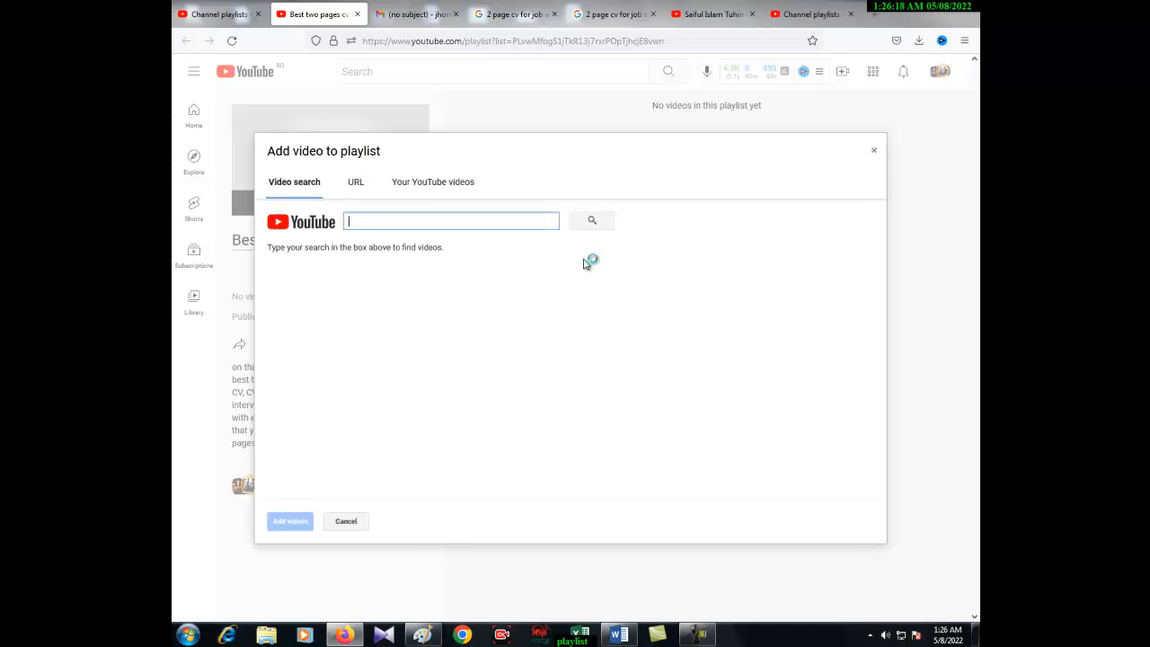
click(435, 185)
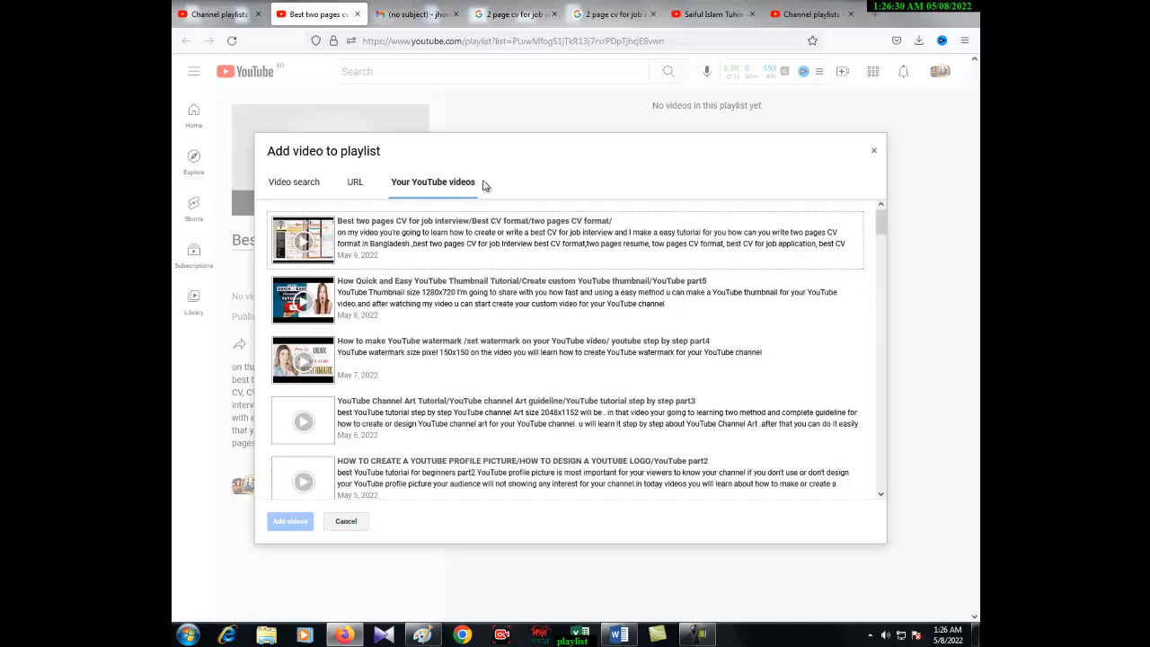
click(395, 235)
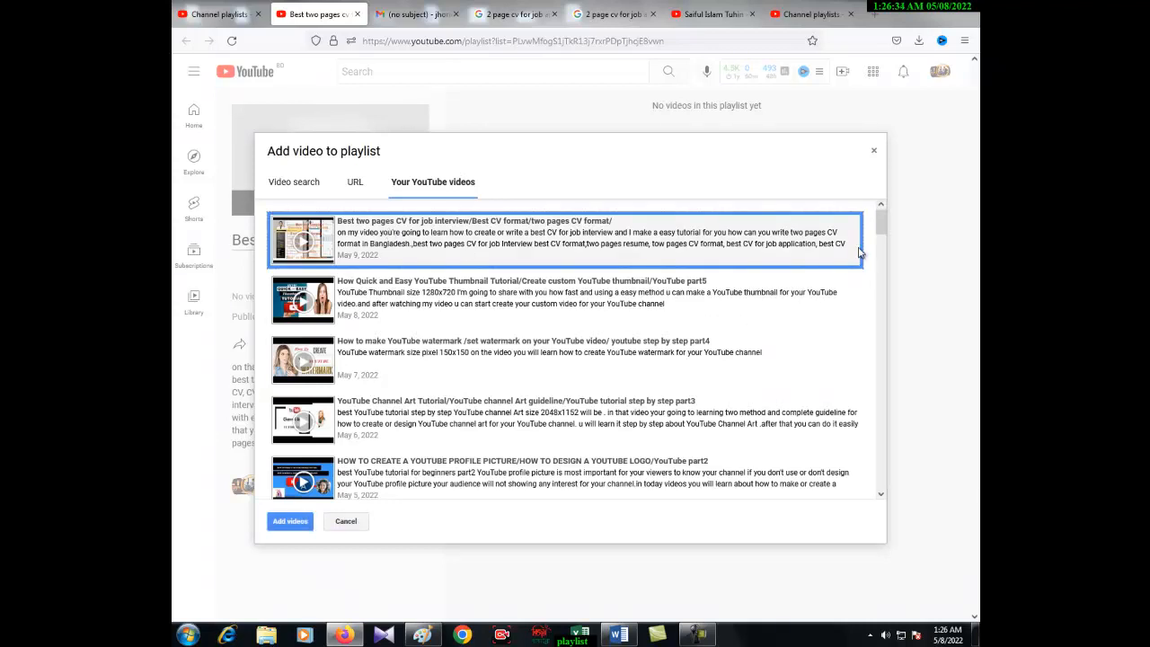
Step: Dismiss the Windows color scheme prompt and add the selected two-page CV video to the playlist
drag(883, 228, 886, 250)
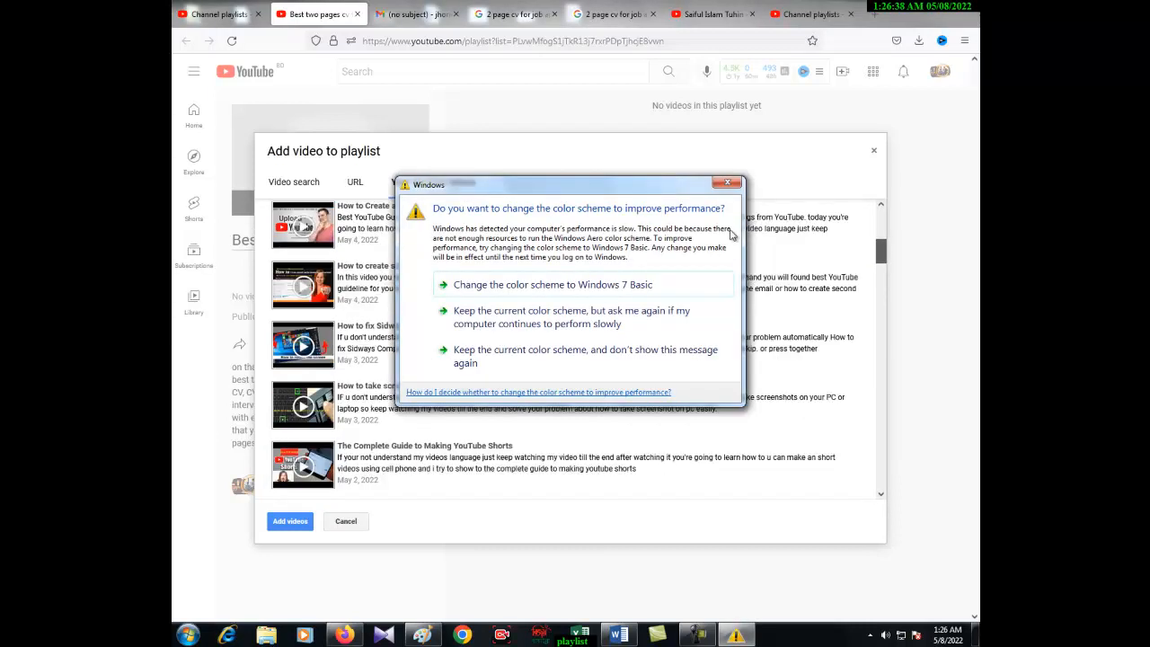
click(732, 184)
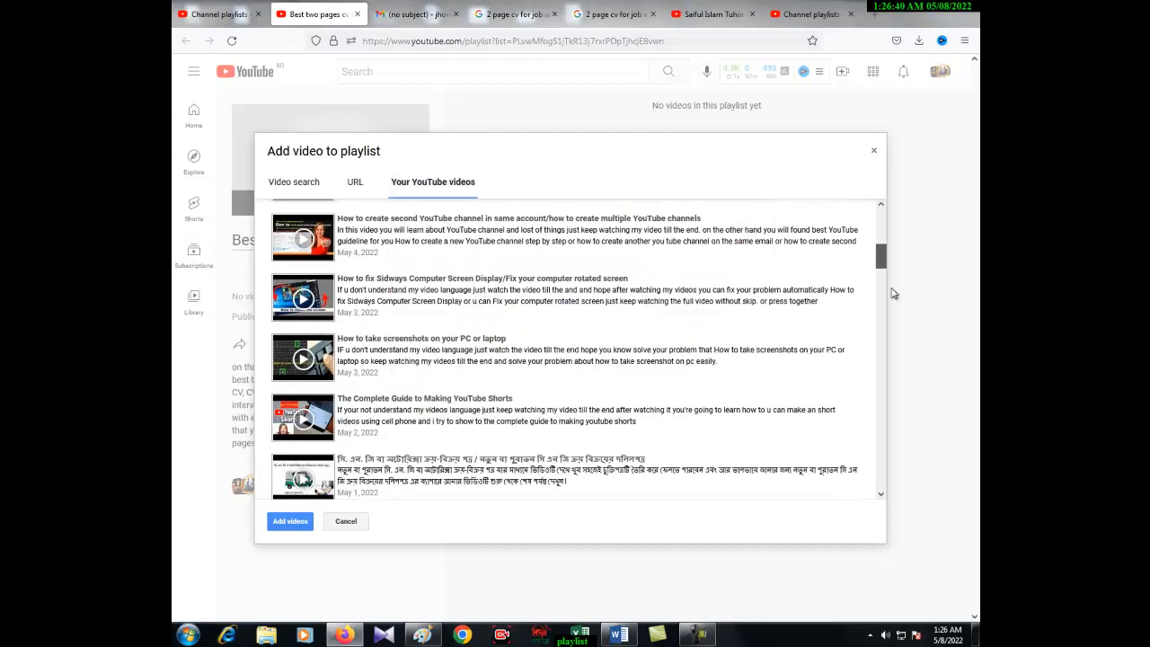
drag(882, 270, 903, 407)
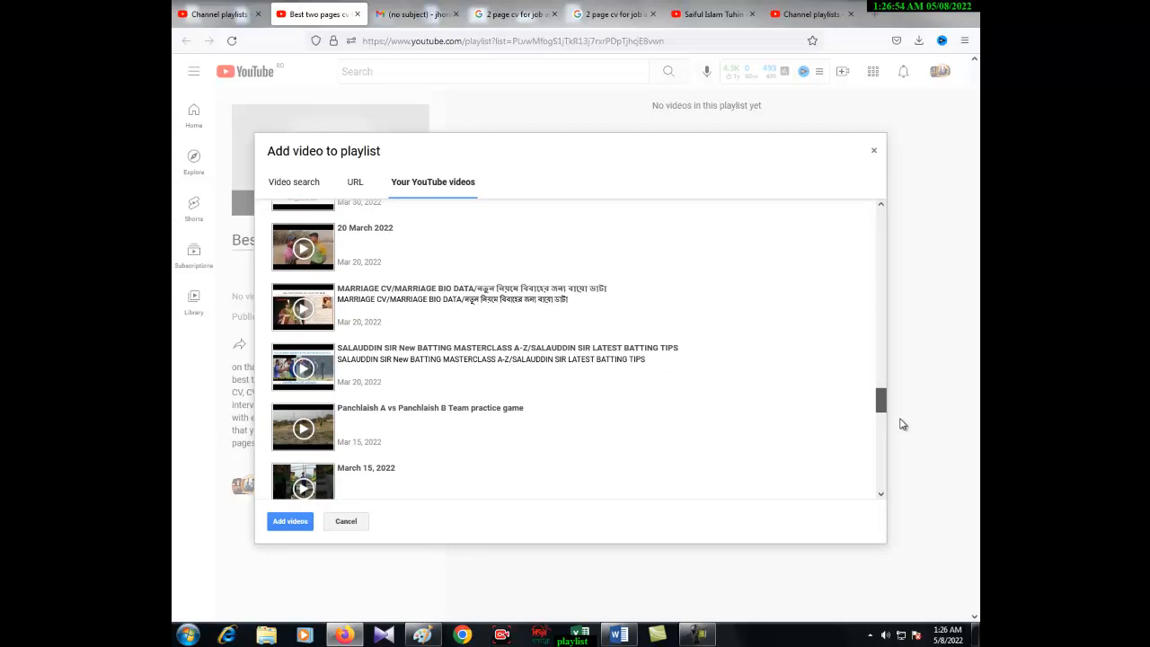
scroll(879, 405, up, 3)
scroll(879, 412, down, 4)
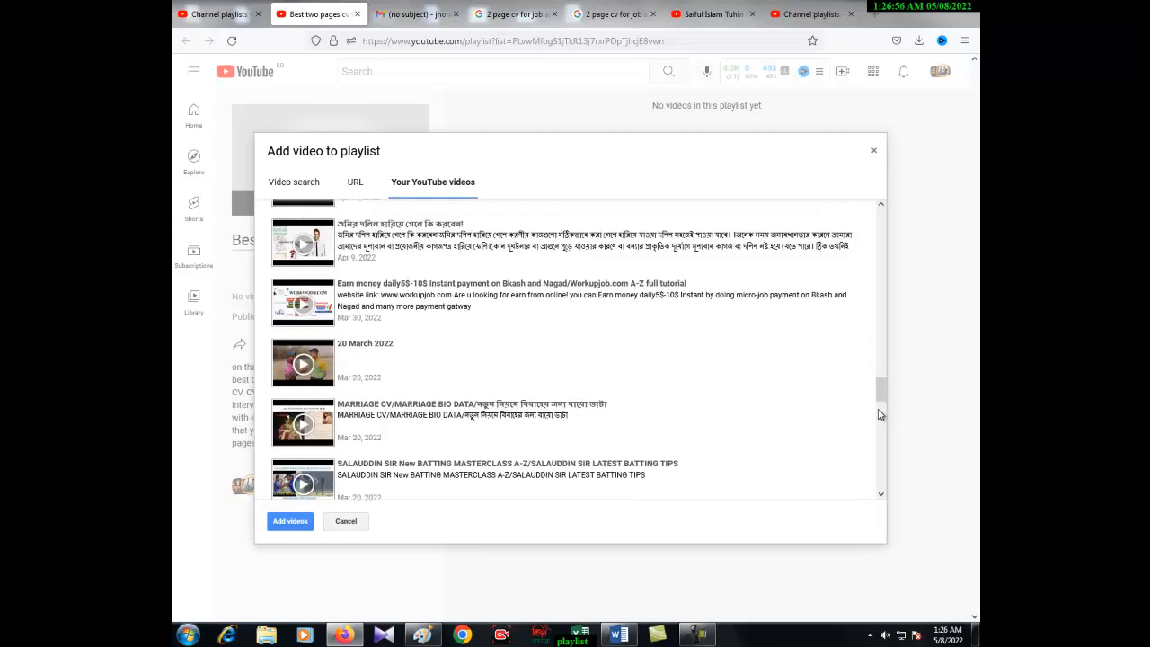
scroll(878, 412, up, 2)
scroll(878, 415, down, 2)
scroll(879, 414, up, 3)
scroll(879, 413, down, 5)
scroll(879, 411, up, 6)
scroll(877, 419, down, 4)
click(288, 523)
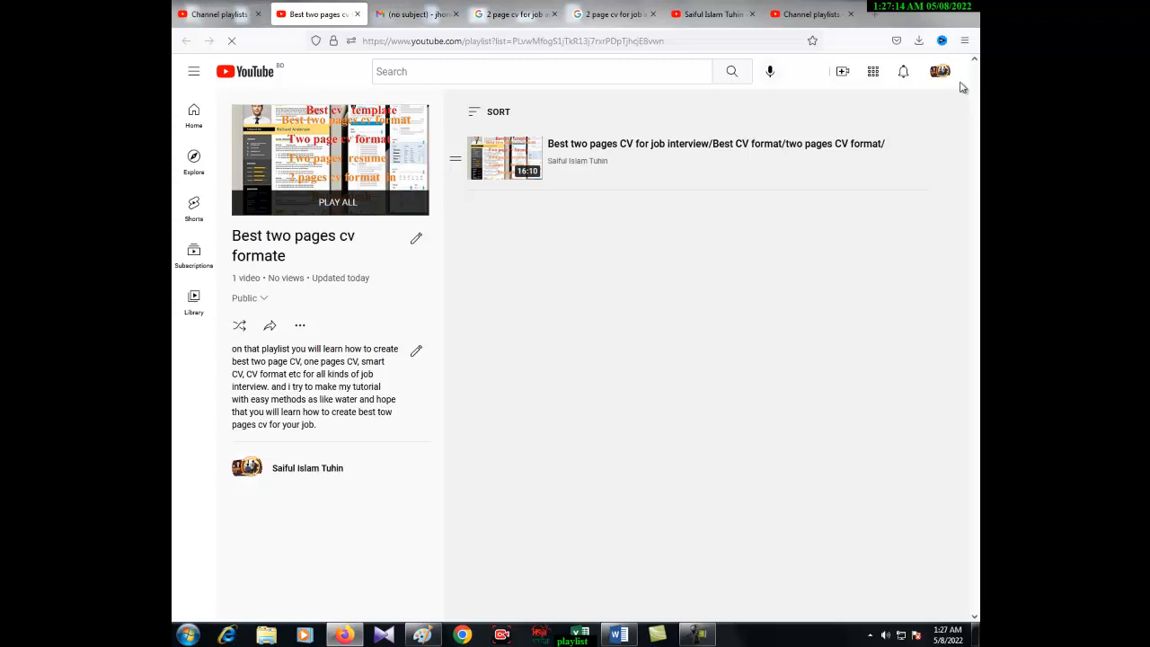
Step: Close the two surplus YouTube tabs and open the account's own channel page to check the new CV video among the uploads
click(753, 15)
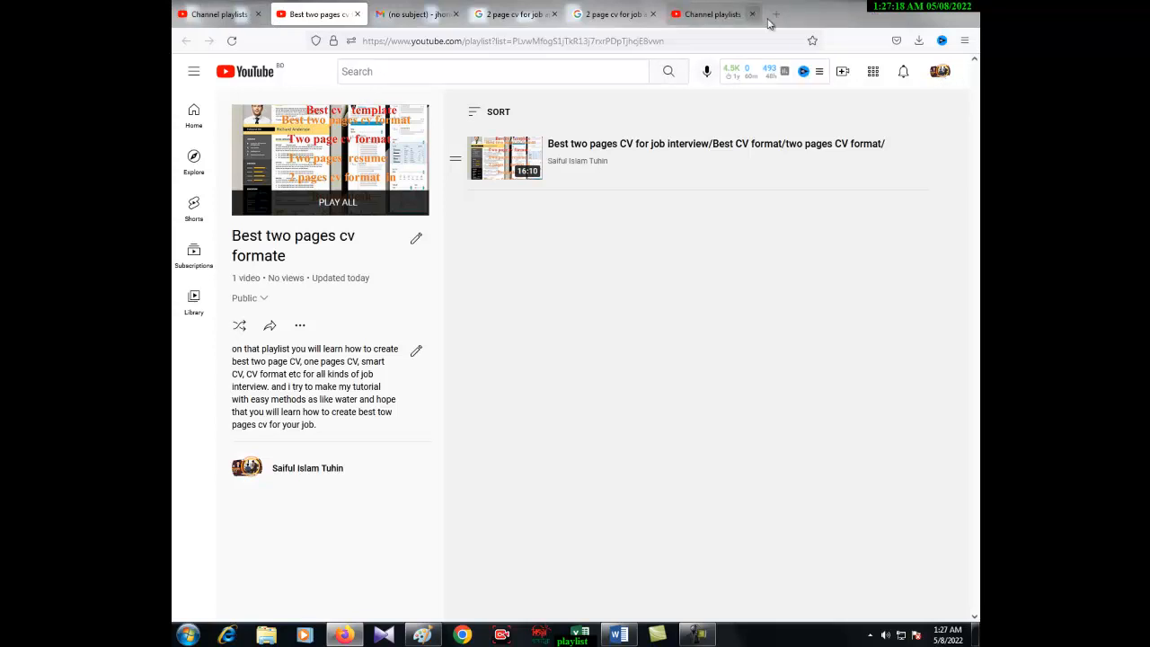
click(753, 14)
click(940, 73)
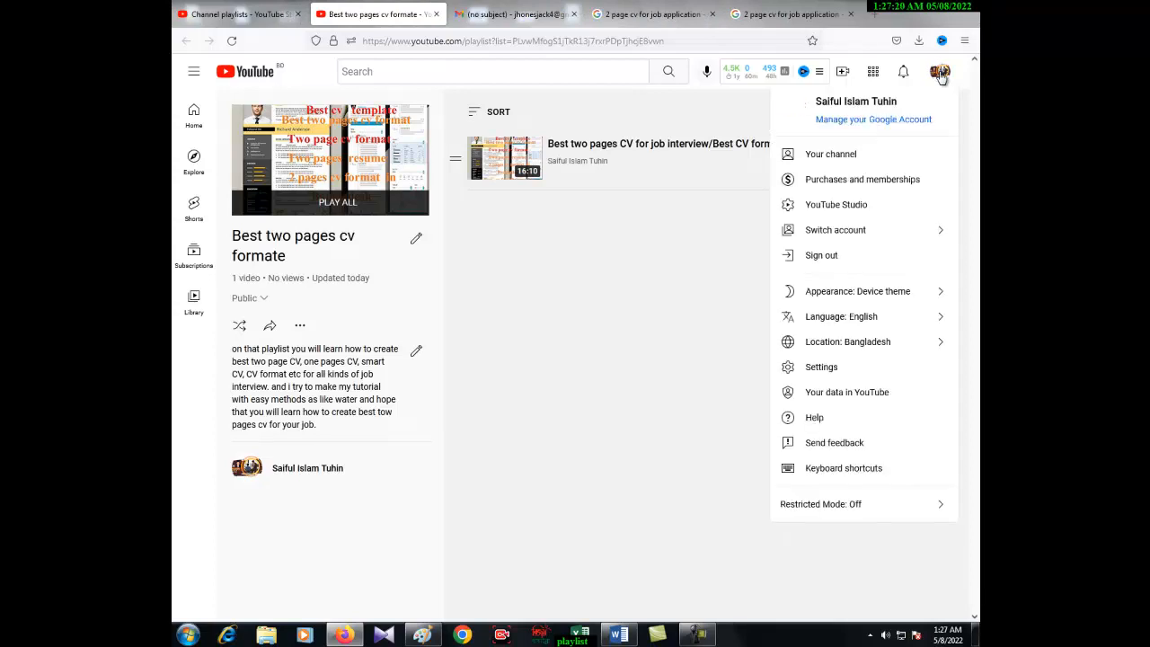
click(843, 157)
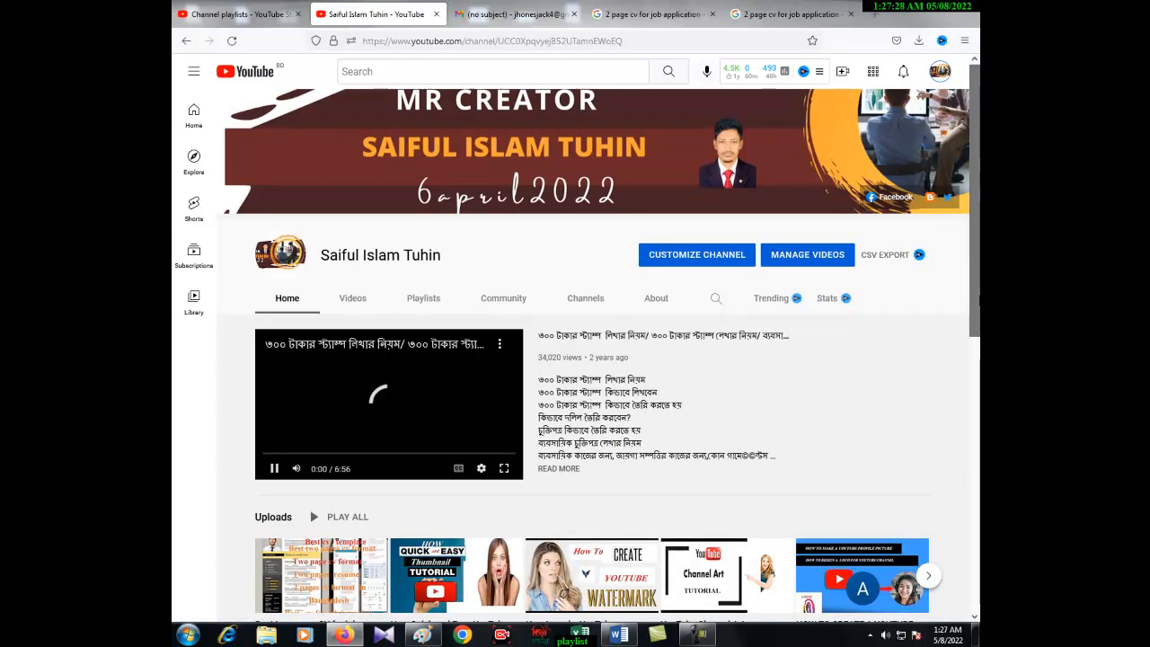
scroll(975, 290, down, 2)
scroll(975, 291, down, 3)
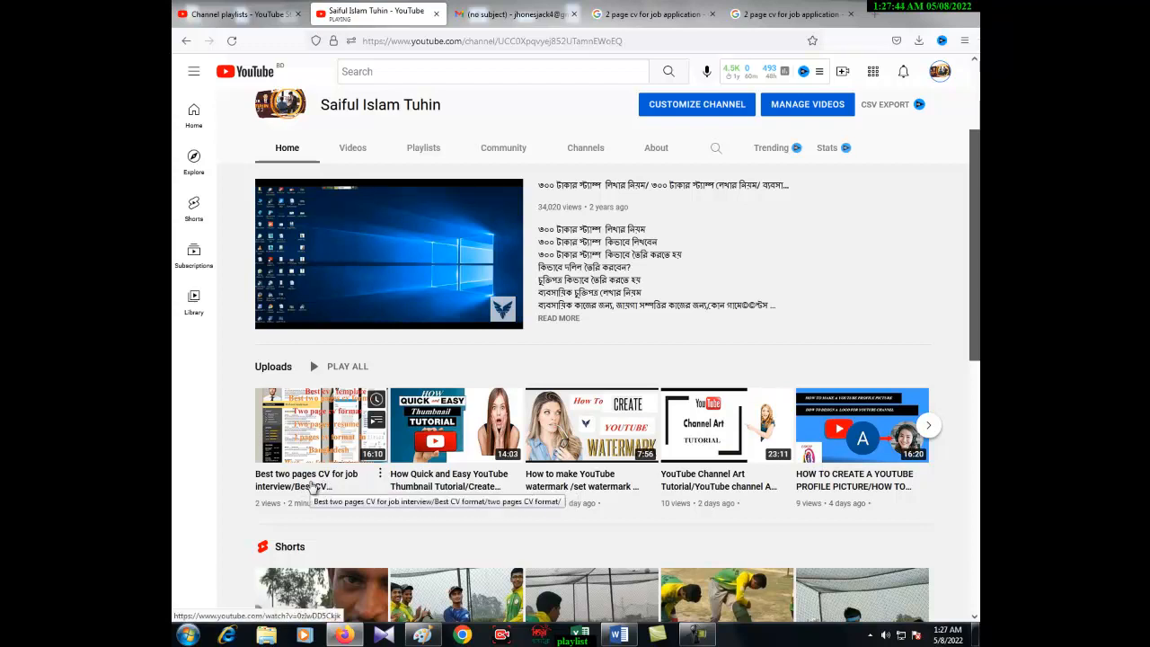
click(695, 635)
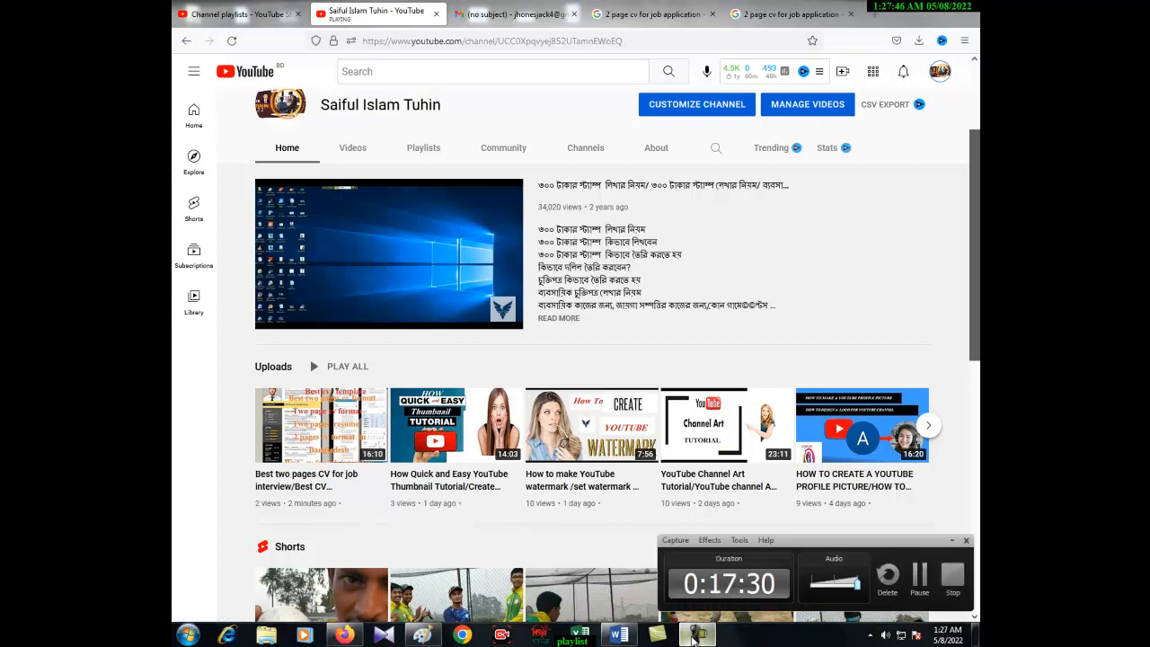